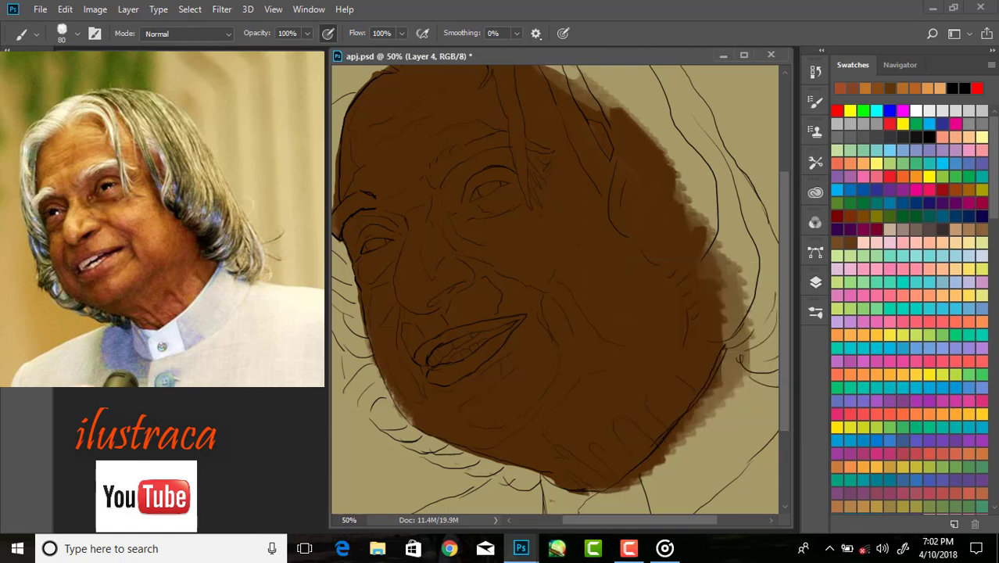
- Paint peach skin tones over the brown face around the eye and upper cheek
{"action": "mouse_move", "coordinate": [547, 234]}
{"action": "left_mouse_down"}
{"action": "mouse_move", "coordinate": [520, 243]}
{"action": "mouse_move", "coordinate": [582, 219]}
{"action": "mouse_move", "coordinate": [499, 248]}
{"action": "left_mouse_up"}
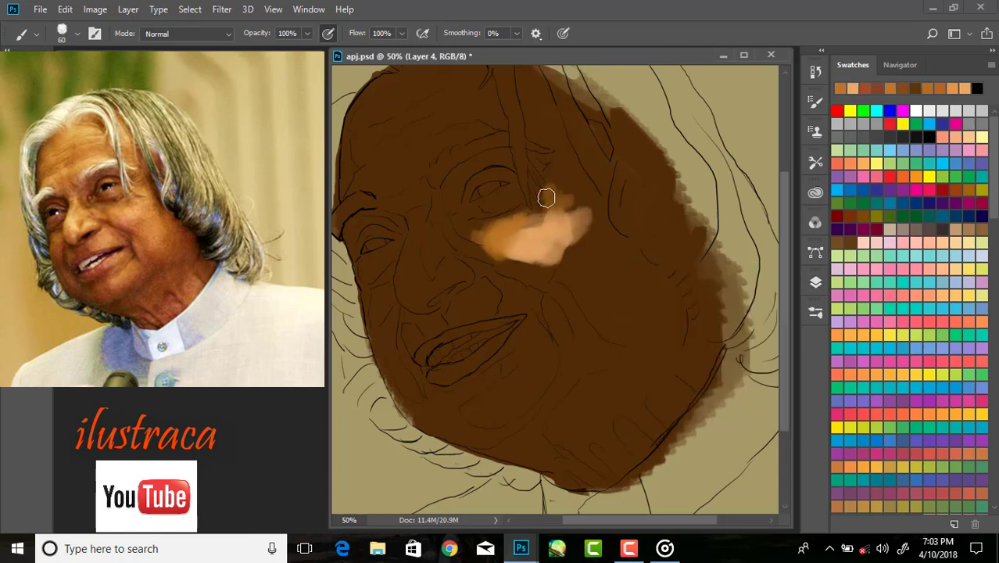
{"action": "mouse_move", "coordinate": [546, 197]}
{"action": "left_mouse_down"}
{"action": "mouse_move", "coordinate": [485, 224]}
{"action": "mouse_move", "coordinate": [452, 192]}
{"action": "mouse_move", "coordinate": [539, 156]}
{"action": "mouse_move", "coordinate": [584, 201]}
{"action": "left_mouse_up"}
{"action": "mouse_move", "coordinate": [477, 237]}
{"action": "left_mouse_down"}
{"action": "mouse_move", "coordinate": [455, 183]}
{"action": "mouse_move", "coordinate": [501, 195]}
{"action": "left_mouse_up"}
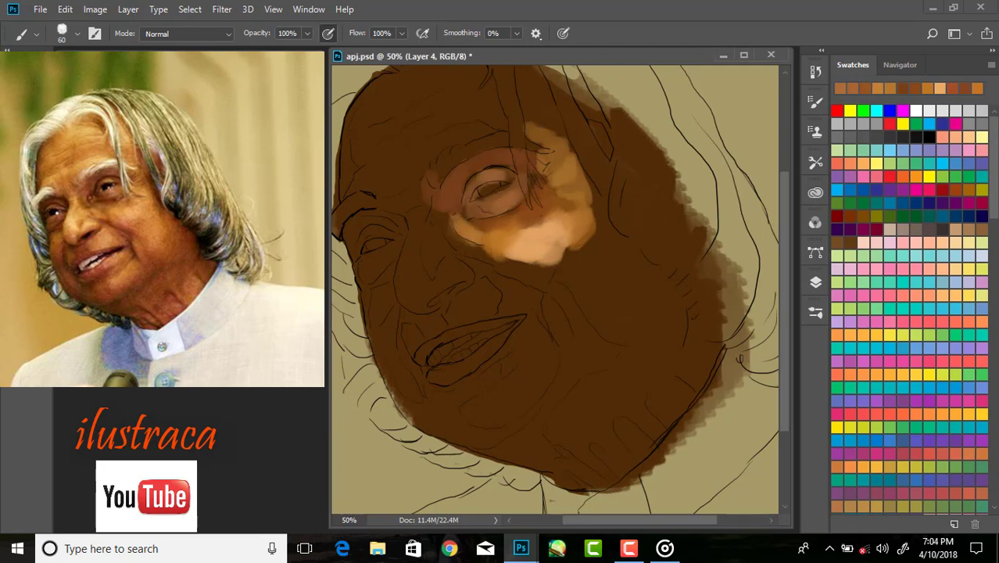
{"action": "left_click_drag", "start_coordinate": [508, 262], "coordinate": [571, 270]}
{"action": "mouse_move", "coordinate": [501, 255]}
{"action": "left_mouse_down"}
{"action": "mouse_move", "coordinate": [578, 262]}
{"action": "mouse_move", "coordinate": [555, 289]}
{"action": "left_mouse_up"}
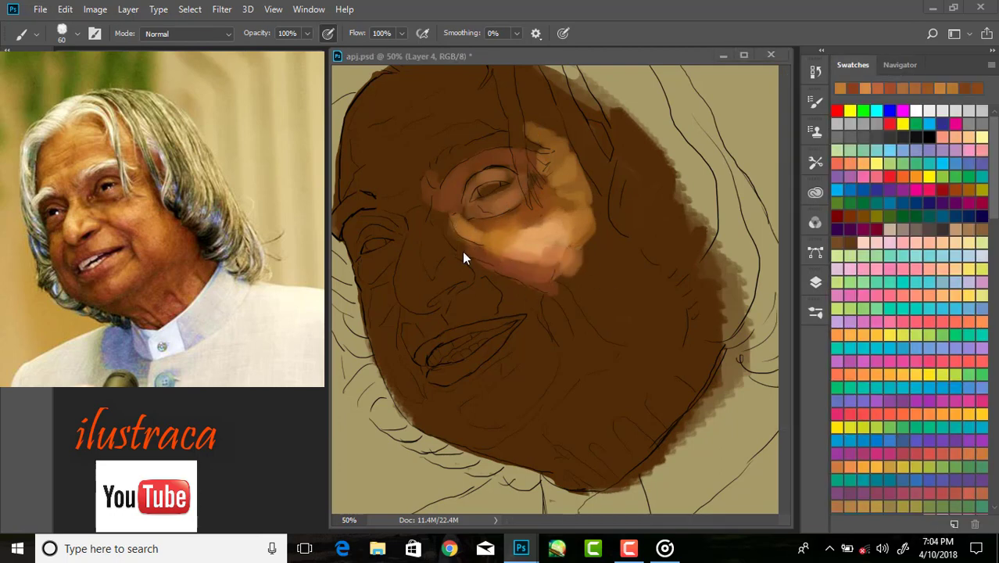
- Extend light peach down the left cheek and over the lower nose and upper lip
{"action": "left_click_drag", "start_coordinate": [408, 238], "coordinate": [401, 289]}
{"action": "left_click_drag", "start_coordinate": [422, 215], "coordinate": [450, 265]}
{"action": "left_click_drag", "start_coordinate": [399, 303], "coordinate": [468, 269]}
{"action": "left_click_drag", "start_coordinate": [458, 313], "coordinate": [484, 313]}
{"action": "left_click_drag", "start_coordinate": [528, 272], "coordinate": [505, 330]}
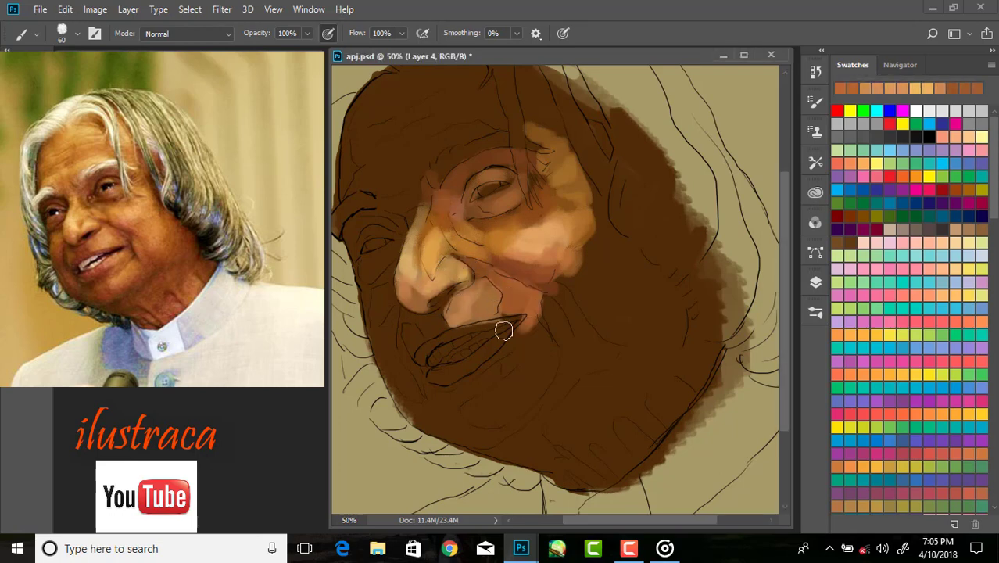
- Shade the left jaw reddish-orange and blend peach, tan and reddish-brown over the right cheek
{"action": "left_click_drag", "start_coordinate": [396, 354], "coordinate": [426, 411]}
{"action": "left_click_drag", "start_coordinate": [372, 297], "coordinate": [413, 413]}
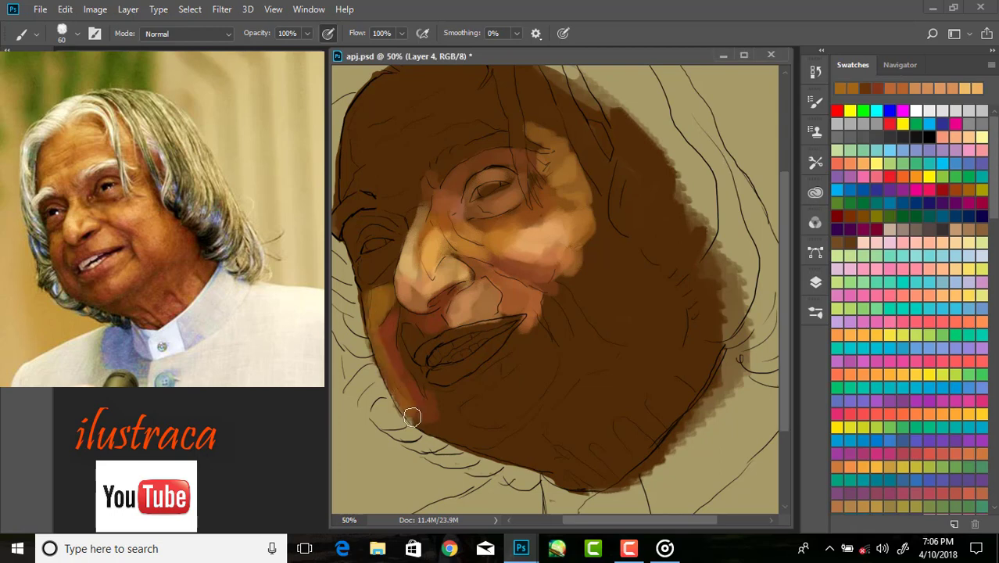
{"action": "key", "text": "bracketright"}
{"action": "key", "text": "bracketright"}
{"action": "key", "text": "bracketright"}
{"action": "mouse_move", "coordinate": [587, 250]}
{"action": "left_mouse_down"}
{"action": "mouse_move", "coordinate": [592, 281]}
{"action": "mouse_move", "coordinate": [563, 205]}
{"action": "mouse_move", "coordinate": [536, 258]}
{"action": "mouse_move", "coordinate": [490, 239]}
{"action": "left_mouse_up"}
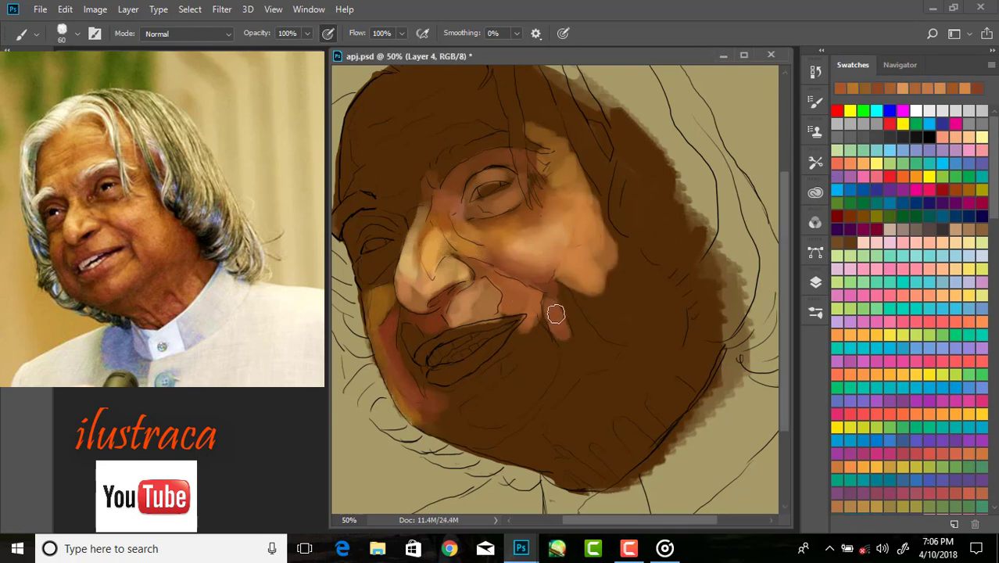
{"action": "mouse_move", "coordinate": [555, 314]}
{"action": "left_mouse_down"}
{"action": "mouse_move", "coordinate": [569, 335]}
{"action": "mouse_move", "coordinate": [575, 285]}
{"action": "left_mouse_up"}
{"action": "mouse_move", "coordinate": [620, 253]}
{"action": "left_mouse_down"}
{"action": "mouse_move", "coordinate": [630, 270]}
{"action": "mouse_move", "coordinate": [626, 246]}
{"action": "left_mouse_up"}
- Lighten the area below the eye, the reddish right cheek and the right jaw edge with peach
{"action": "key", "text": "bracketleft"}
{"action": "key", "text": "bracketleft"}
{"action": "key", "text": "bracketleft"}
{"action": "left_click_drag", "start_coordinate": [567, 184], "coordinate": [481, 219]}
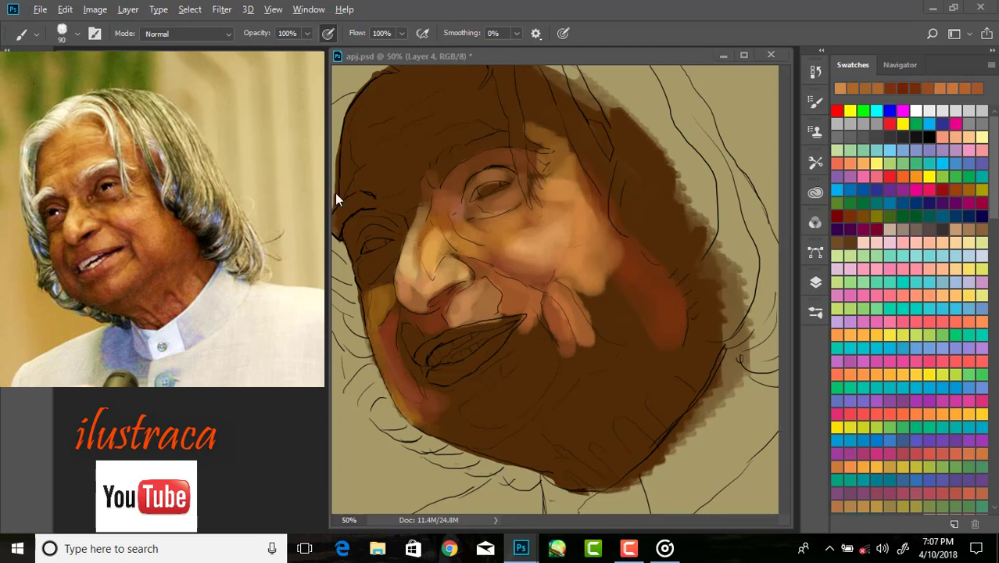
{"action": "key", "text": "bracketright"}
{"action": "left_click_drag", "start_coordinate": [616, 284], "coordinate": [641, 344]}
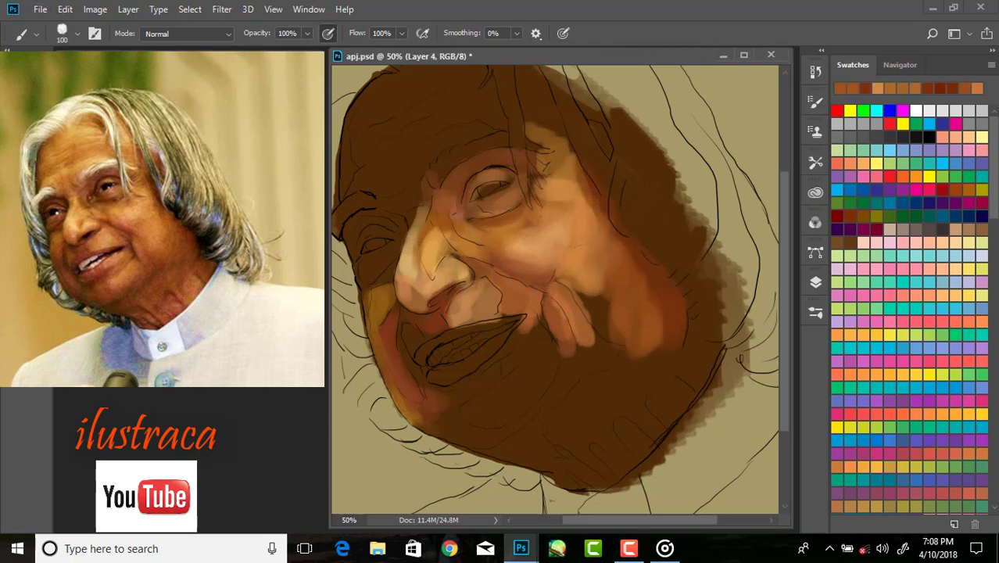
{"action": "left_click_drag", "start_coordinate": [617, 266], "coordinate": [594, 337]}
{"action": "mouse_move", "coordinate": [692, 352]}
{"action": "left_mouse_down"}
{"action": "mouse_move", "coordinate": [656, 282]}
{"action": "mouse_move", "coordinate": [667, 347]}
{"action": "left_mouse_up"}
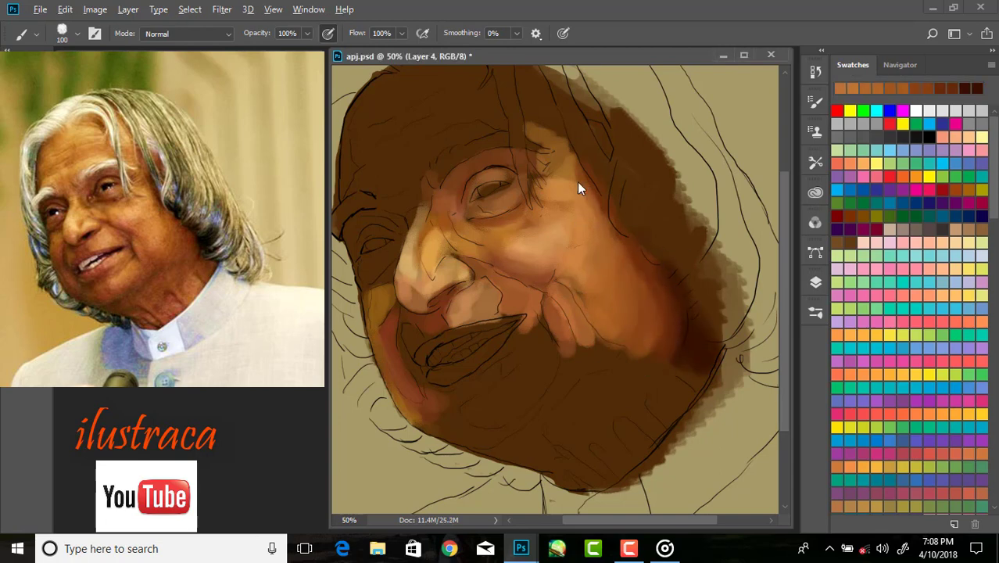
{"action": "left_click_drag", "start_coordinate": [723, 399], "coordinate": [696, 374]}
- Sample a cheek skin tone and repaint the skin near the nose, eye and nose bridge
{"action": "left_click", "coordinate": [657, 283], "text": "alt"}
{"action": "left_click_drag", "start_coordinate": [508, 242], "coordinate": [469, 234]}
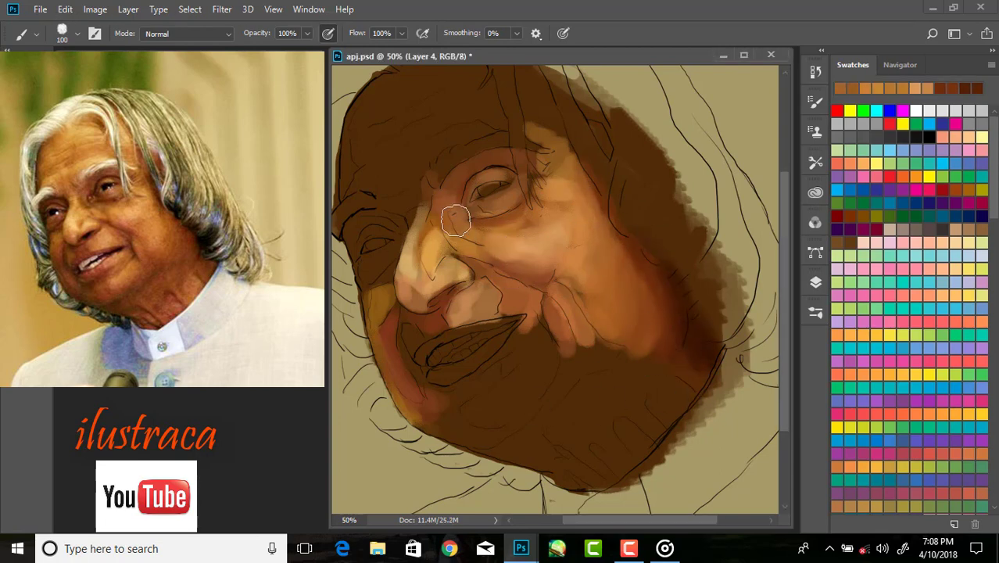
{"action": "key", "text": "bracketleft"}
{"action": "key", "text": "bracketleft"}
{"action": "key", "text": "bracketleft"}
{"action": "mouse_move", "coordinate": [368, 223]}
{"action": "left_mouse_down"}
{"action": "mouse_move", "coordinate": [411, 212]}
{"action": "mouse_move", "coordinate": [406, 176]}
{"action": "mouse_move", "coordinate": [419, 205]}
{"action": "mouse_move", "coordinate": [423, 168]}
{"action": "left_mouse_up"}
{"action": "mouse_move", "coordinate": [481, 131]}
{"action": "left_mouse_down"}
{"action": "mouse_move", "coordinate": [351, 191]}
{"action": "mouse_move", "coordinate": [469, 133]}
{"action": "left_mouse_up"}
- Cover the forehead and top of the head in lighter skin with a larger brush
{"action": "key", "text": "bracketright"}
{"action": "key", "text": "bracketright"}
{"action": "mouse_move", "coordinate": [351, 188]}
{"action": "left_mouse_down"}
{"action": "mouse_move", "coordinate": [401, 139]}
{"action": "mouse_move", "coordinate": [508, 117]}
{"action": "left_mouse_up"}
{"action": "left_click_drag", "start_coordinate": [470, 145], "coordinate": [553, 129]}
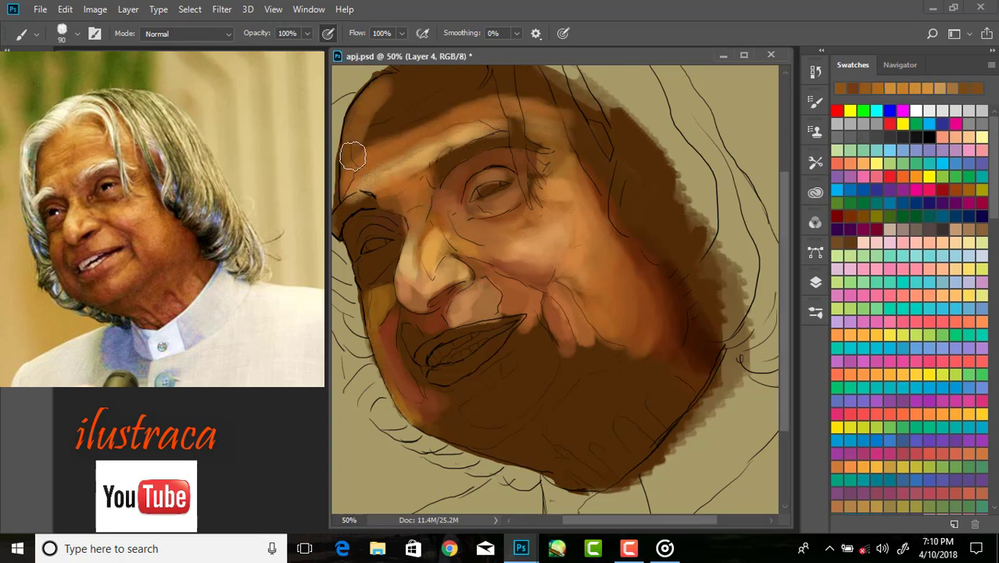
{"action": "left_click_drag", "start_coordinate": [353, 152], "coordinate": [379, 84]}
- Paint light skin across the top of the head, forehead and left temple
{"action": "scroll", "coordinate": [464, 120], "scroll_direction": "up", "scroll_amount": 2}
{"action": "mouse_move", "coordinate": [464, 120]}
{"action": "left_mouse_down"}
{"action": "mouse_move", "coordinate": [531, 117]}
{"action": "mouse_move", "coordinate": [548, 148]}
{"action": "left_mouse_up"}
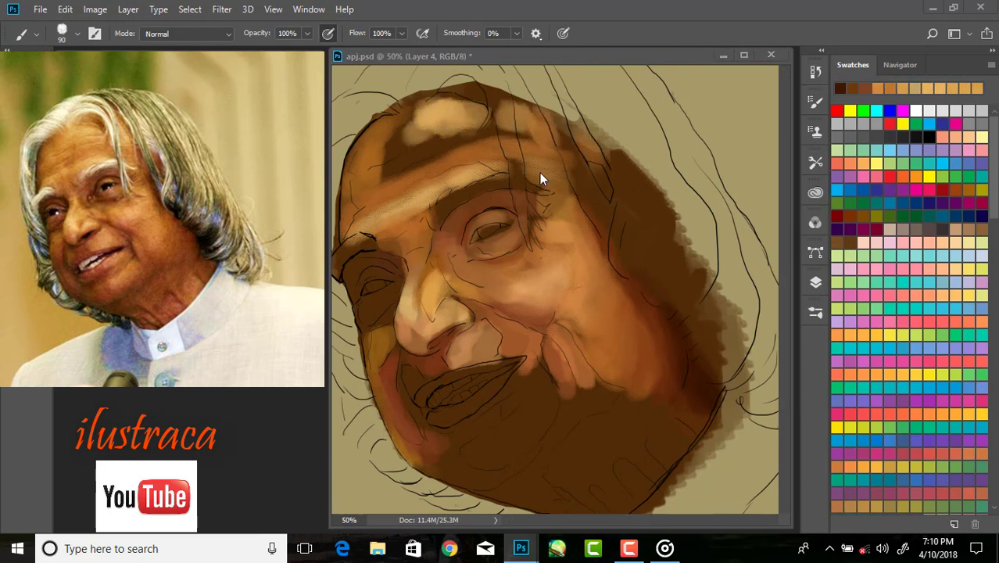
{"action": "mouse_move", "coordinate": [479, 138]}
{"action": "left_mouse_down"}
{"action": "mouse_move", "coordinate": [398, 162]}
{"action": "mouse_move", "coordinate": [469, 195]}
{"action": "left_mouse_up"}
{"action": "mouse_move", "coordinate": [344, 195]}
{"action": "left_mouse_down"}
{"action": "mouse_move", "coordinate": [422, 109]}
{"action": "mouse_move", "coordinate": [485, 90]}
{"action": "left_mouse_up"}
{"action": "mouse_move", "coordinate": [423, 141]}
{"action": "left_mouse_down"}
{"action": "mouse_move", "coordinate": [500, 164]}
{"action": "mouse_move", "coordinate": [492, 137]}
{"action": "left_mouse_up"}
{"action": "mouse_move", "coordinate": [391, 172]}
{"action": "left_mouse_down"}
{"action": "mouse_move", "coordinate": [348, 199]}
{"action": "mouse_move", "coordinate": [395, 205]}
{"action": "left_mouse_up"}
{"action": "left_click_drag", "start_coordinate": [485, 133], "coordinate": [505, 149]}
- Darken the left brow and eye socket and add small strokes on the cheek and nose
{"action": "left_click_drag", "start_coordinate": [435, 275], "coordinate": [420, 305]}
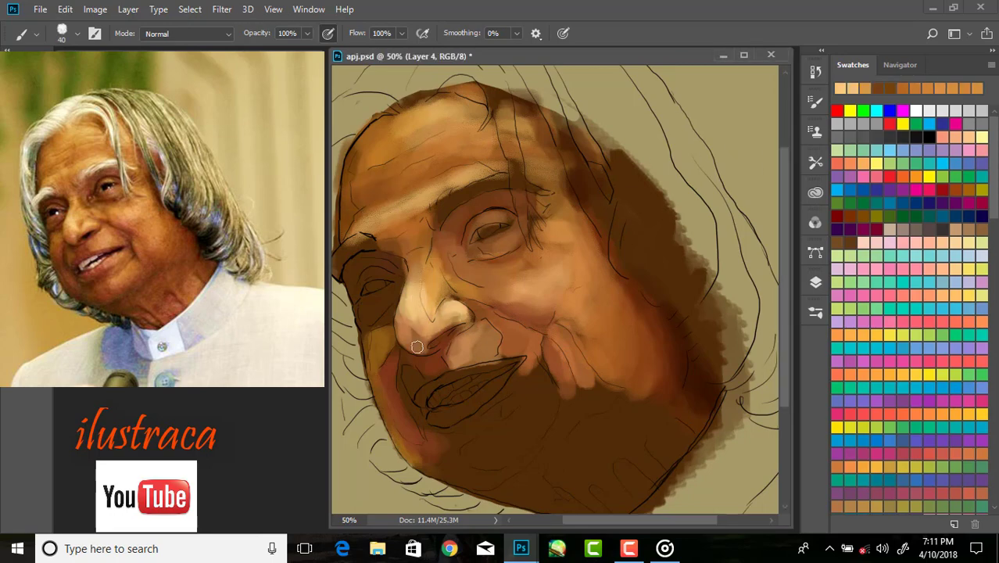
{"action": "mouse_move", "coordinate": [380, 279]}
{"action": "left_mouse_down"}
{"action": "mouse_move", "coordinate": [452, 275]}
{"action": "mouse_move", "coordinate": [418, 280]}
{"action": "mouse_move", "coordinate": [430, 313]}
{"action": "mouse_move", "coordinate": [471, 261]}
{"action": "mouse_move", "coordinate": [462, 251]}
{"action": "left_mouse_up"}
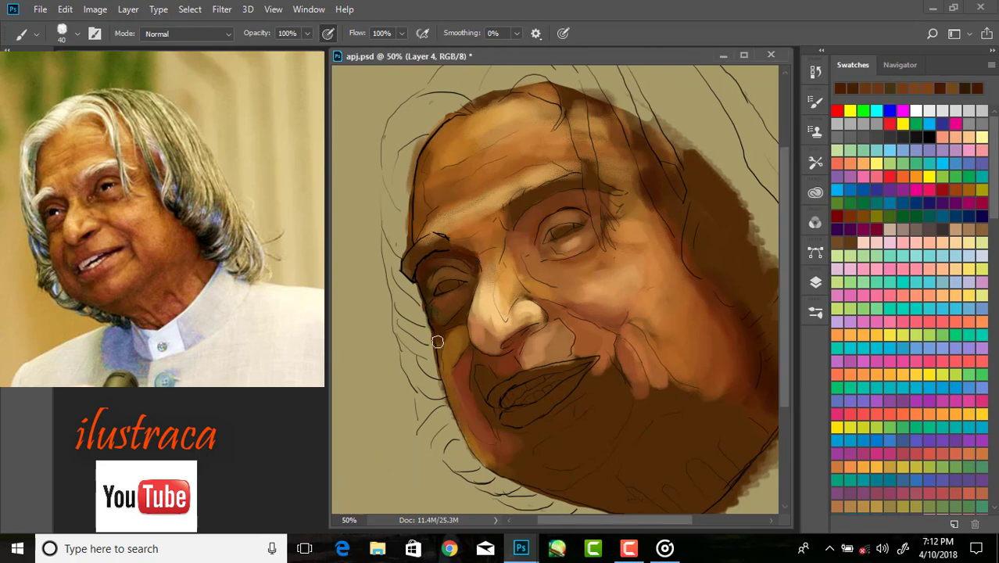
{"action": "left_click_drag", "start_coordinate": [434, 336], "coordinate": [441, 363]}
{"action": "left_click_drag", "start_coordinate": [499, 329], "coordinate": [523, 347]}
{"action": "mouse_move", "coordinate": [508, 302]}
{"action": "left_mouse_down"}
{"action": "mouse_move", "coordinate": [511, 318]}
{"action": "mouse_move", "coordinate": [558, 294]}
{"action": "left_mouse_up"}
{"action": "left_click_drag", "start_coordinate": [472, 385], "coordinate": [491, 383]}
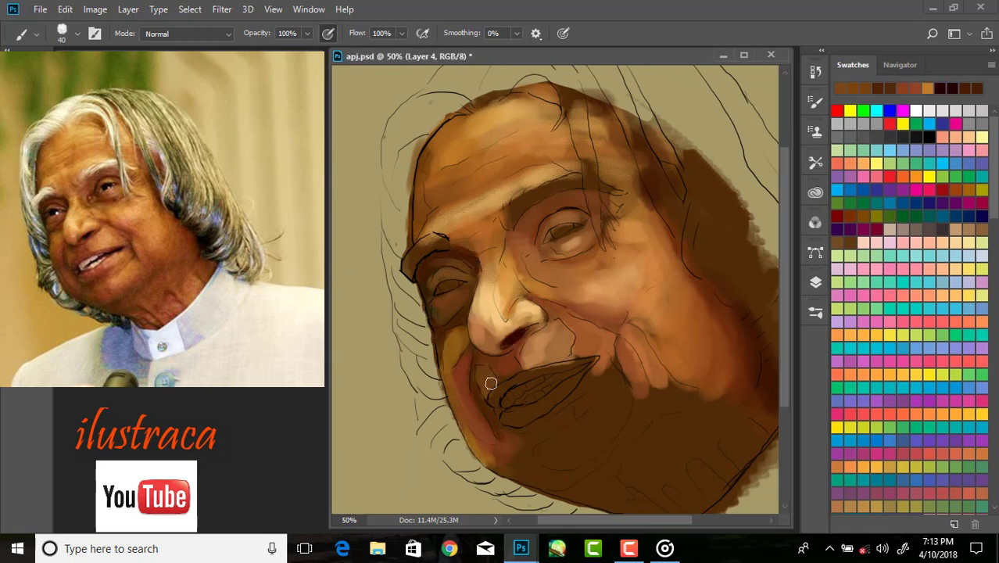
{"action": "left_click_drag", "start_coordinate": [565, 216], "coordinate": [591, 205]}
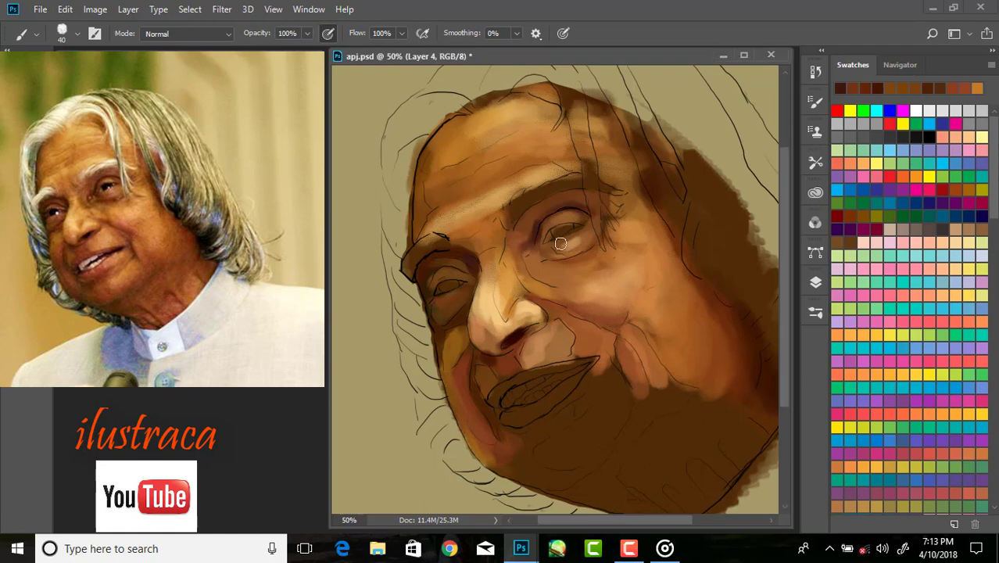
{"action": "scroll", "coordinate": [576, 351], "scroll_direction": "down", "scroll_amount": 2}
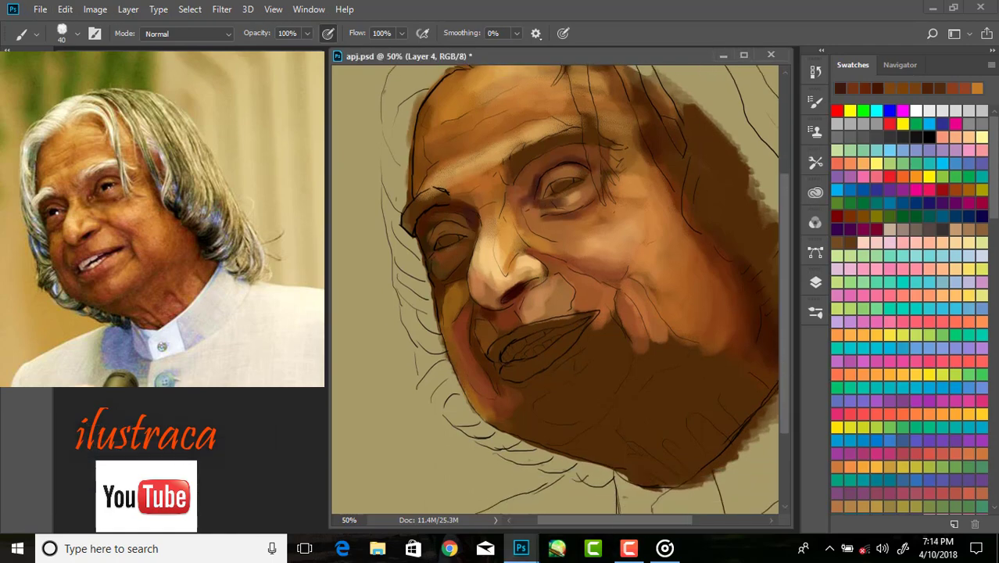
- Show the Navigator and Color panels and sample a darker reddish-brown with a smaller brush
{"action": "left_click", "coordinate": [887, 65]}
{"action": "key", "text": "F6"}
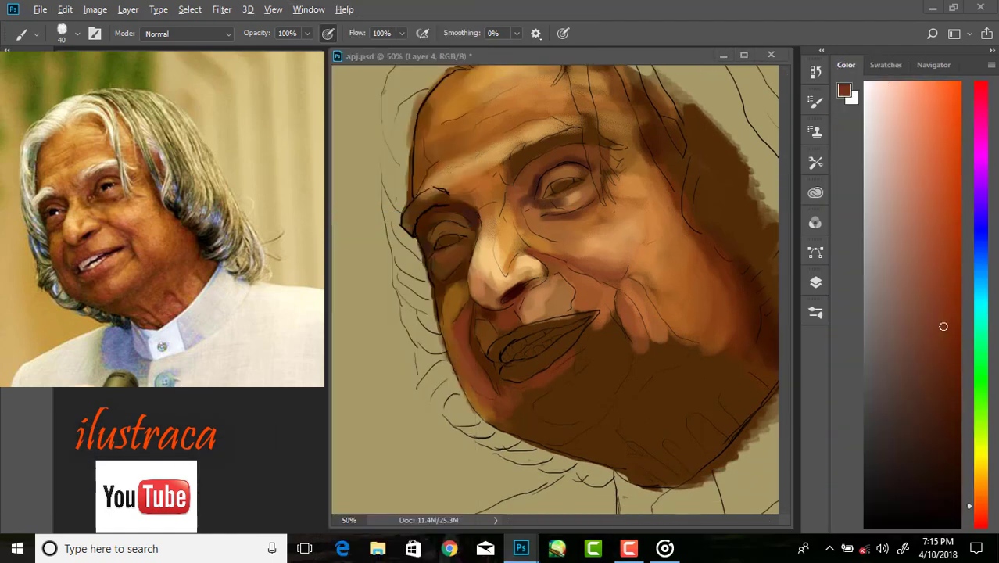
{"action": "left_click", "coordinate": [941, 210]}
{"action": "left_click", "coordinate": [527, 407], "text": "alt"}
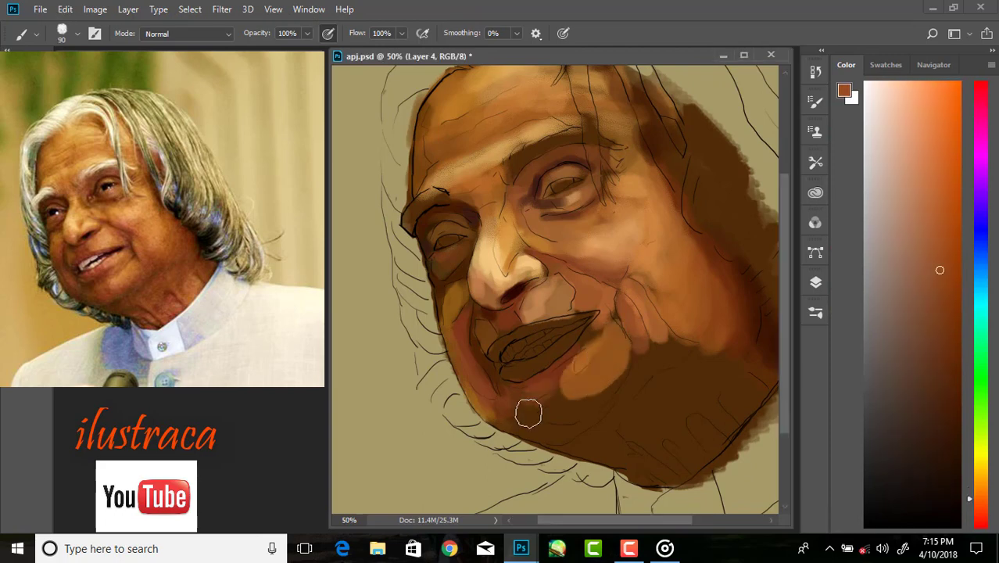
{"action": "left_click", "coordinate": [562, 400], "text": "alt"}
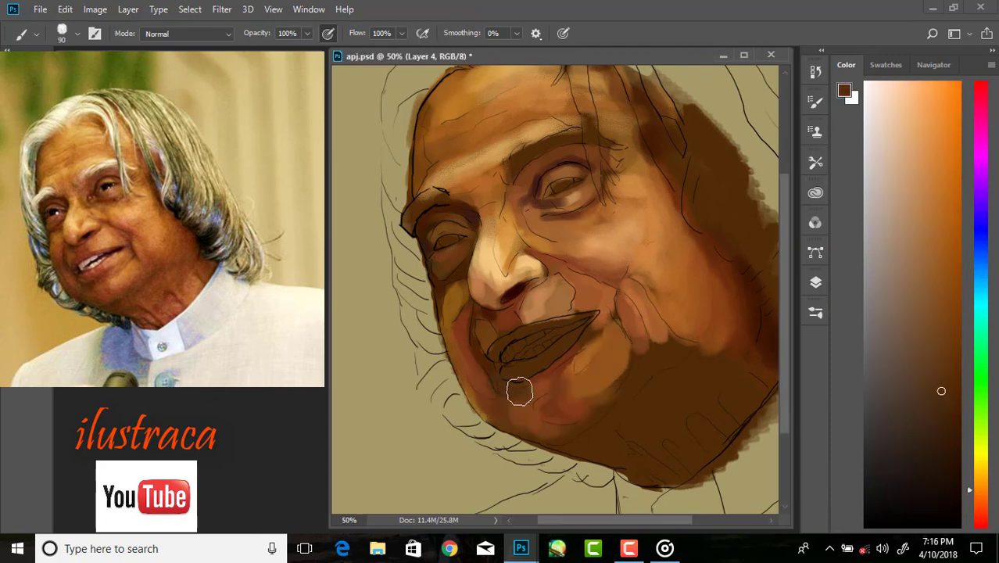
{"action": "key", "text": "bracketleft"}
{"action": "key", "text": "bracketleft"}
- Pick lighter tan tones and smooth and lighten the right cheek
{"action": "left_click", "coordinate": [583, 305], "text": "alt"}
{"action": "left_click", "coordinate": [652, 259], "text": "alt"}
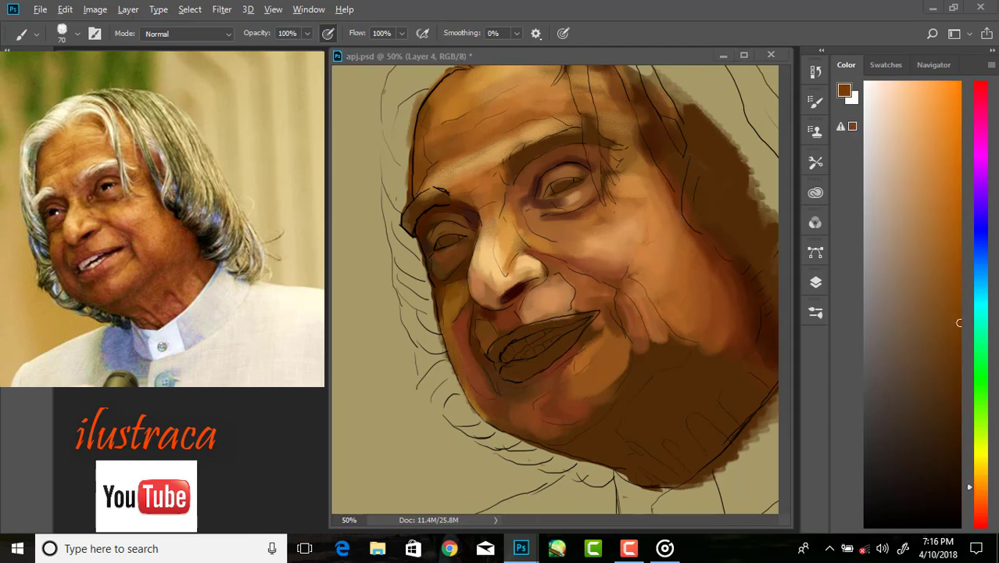
{"action": "left_click", "coordinate": [594, 382], "text": "alt"}
{"action": "left_click", "coordinate": [631, 330], "text": "alt"}
{"action": "mouse_move", "coordinate": [705, 336]}
{"action": "left_mouse_down"}
{"action": "mouse_move", "coordinate": [631, 330]}
{"action": "mouse_move", "coordinate": [640, 361]}
{"action": "mouse_move", "coordinate": [692, 390]}
{"action": "left_mouse_up"}
{"action": "left_click", "coordinate": [640, 361], "text": "alt"}
{"action": "left_click", "coordinate": [535, 418], "text": "alt"}
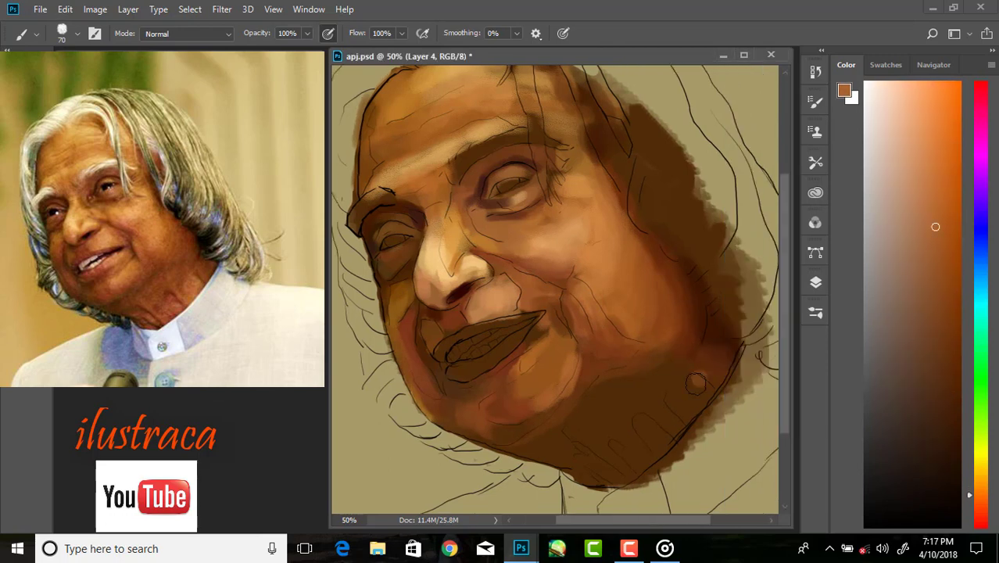
- Paint reddish and darker brown strokes along the lower cheek and jaw
{"action": "left_click", "coordinate": [662, 435], "text": "alt"}
{"action": "left_click_drag", "start_coordinate": [656, 438], "coordinate": [602, 469]}
{"action": "left_click", "coordinate": [625, 412], "text": "alt"}
{"action": "key", "text": "bracketright"}
{"action": "key", "text": "bracketright"}
{"action": "key", "text": "bracketright"}
{"action": "left_click_drag", "start_coordinate": [644, 426], "coordinate": [595, 469]}
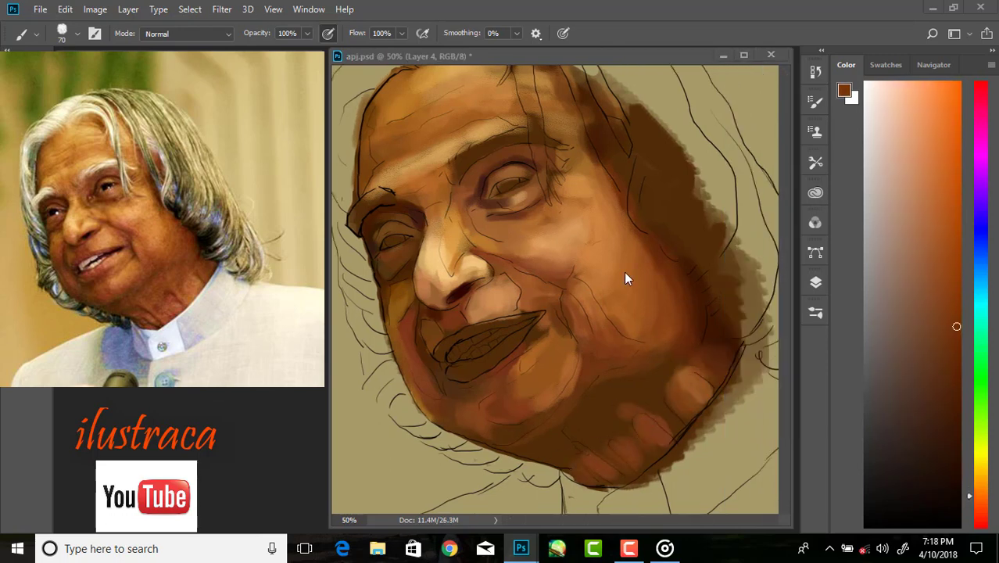
{"action": "left_click", "coordinate": [541, 444], "text": "alt"}
{"action": "key", "text": "bracketleft"}
{"action": "key", "text": "bracketleft"}
{"action": "key", "text": "bracketleft"}
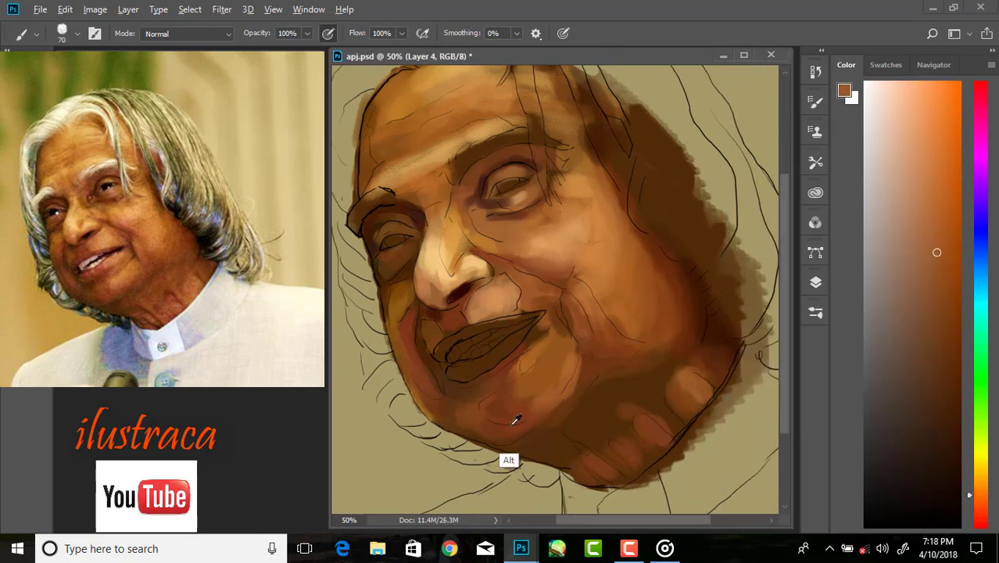
{"action": "left_click", "coordinate": [461, 425], "text": "alt"}
{"action": "left_click", "coordinate": [535, 436], "text": "alt"}
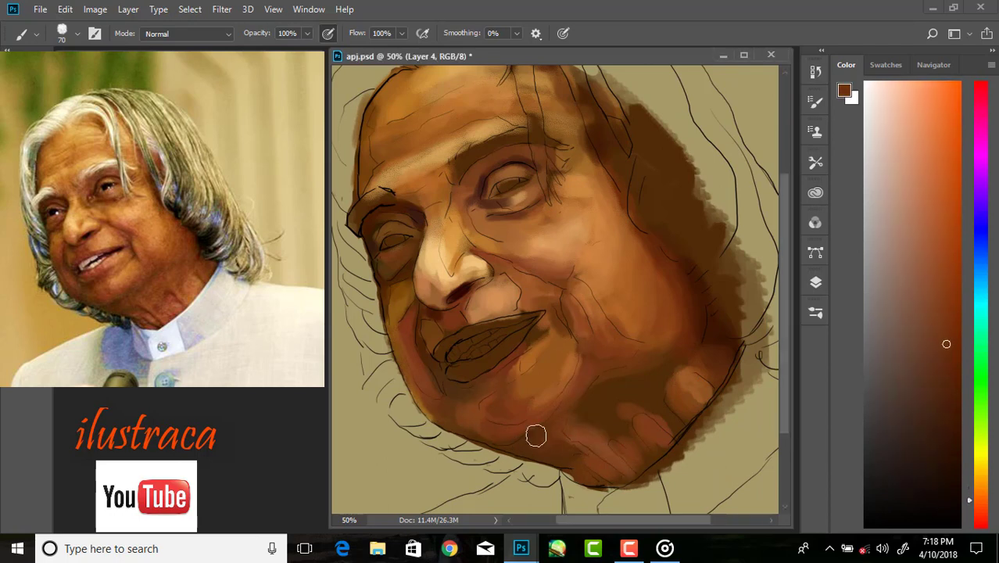
{"action": "left_click_drag", "start_coordinate": [620, 478], "coordinate": [594, 470]}
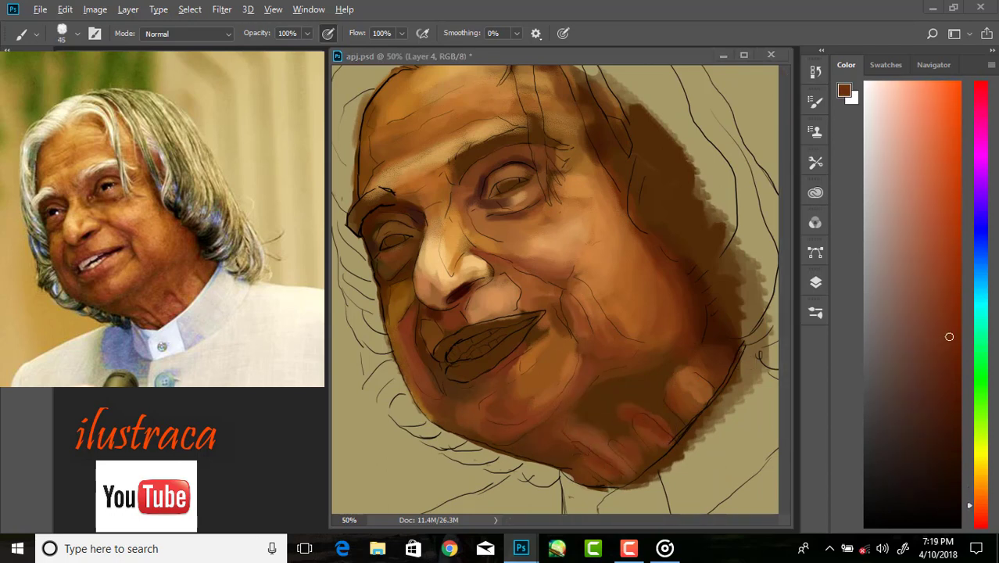
- Add darker brown strokes and light streaks along the jaw and cheek
{"action": "left_click", "coordinate": [641, 407], "text": "alt"}
{"action": "key", "text": "bracketright"}
{"action": "key", "text": "bracketright"}
{"action": "key", "text": "bracketright"}
{"action": "left_click_drag", "start_coordinate": [656, 393], "coordinate": [679, 348]}
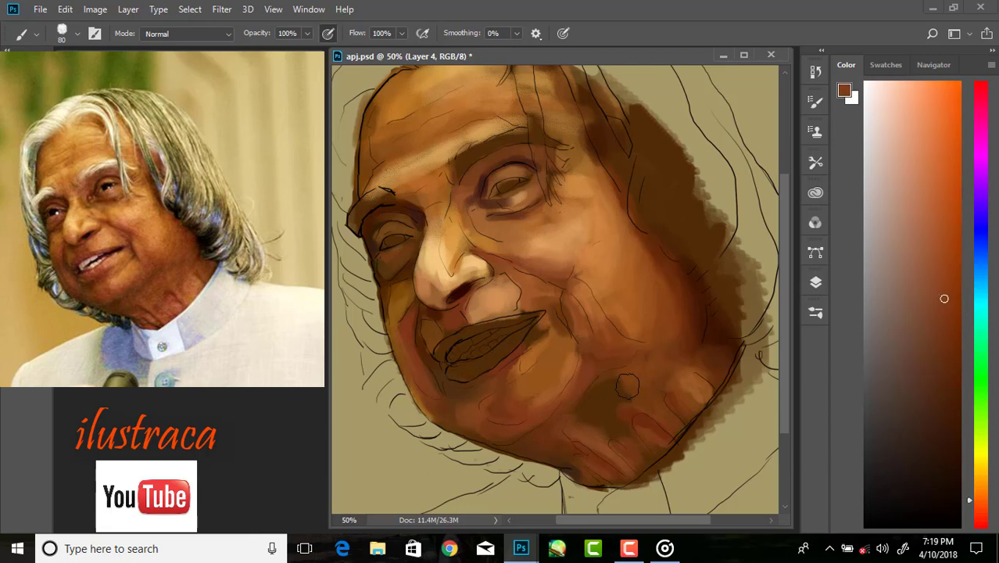
{"action": "left_click", "coordinate": [615, 386], "text": "alt"}
{"action": "left_click", "coordinate": [645, 382], "text": "alt"}
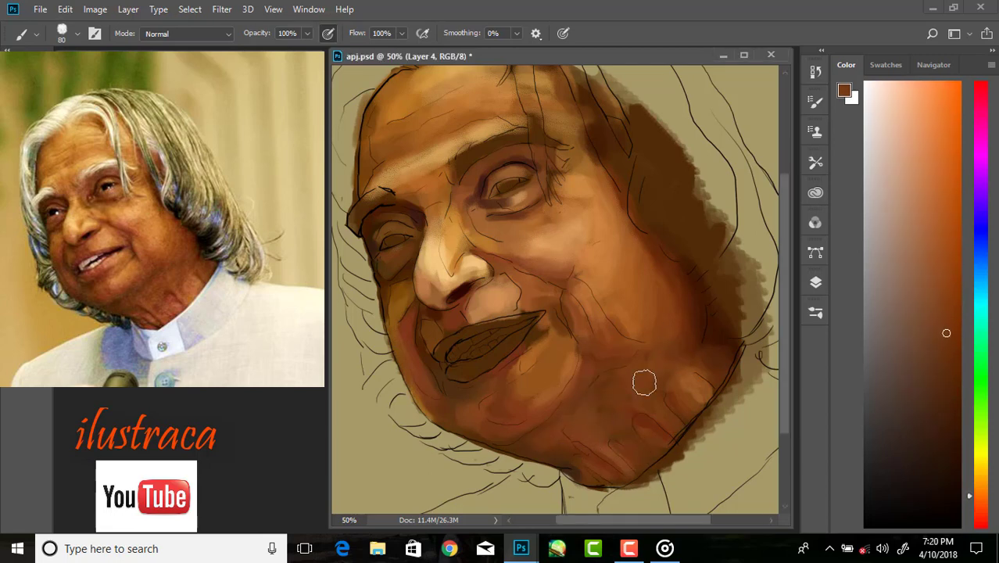
{"action": "left_click_drag", "start_coordinate": [630, 471], "coordinate": [680, 398]}
{"action": "left_click", "coordinate": [559, 443], "text": "alt"}
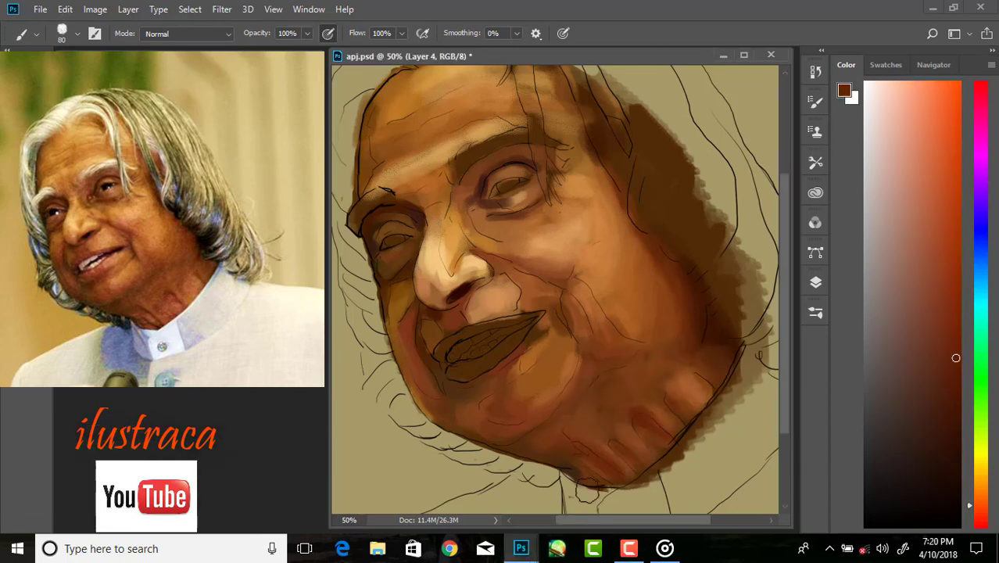
{"action": "key", "text": "bracketleft"}
{"action": "key", "text": "bracketleft"}
{"action": "key", "text": "bracketleft"}
- Paint a light streak along the cheek line, dab the lower lip and sample dark reddish brown from the lips
{"action": "left_click", "coordinate": [567, 304], "text": "alt"}
{"action": "left_click", "coordinate": [570, 244], "text": "alt"}
{"action": "left_click", "coordinate": [539, 334], "text": "alt"}
{"action": "mouse_move", "coordinate": [575, 301]}
{"action": "left_mouse_down"}
{"action": "mouse_move", "coordinate": [565, 334]}
{"action": "mouse_move", "coordinate": [553, 325]}
{"action": "left_mouse_up"}
{"action": "left_click", "coordinate": [517, 362], "text": "alt"}
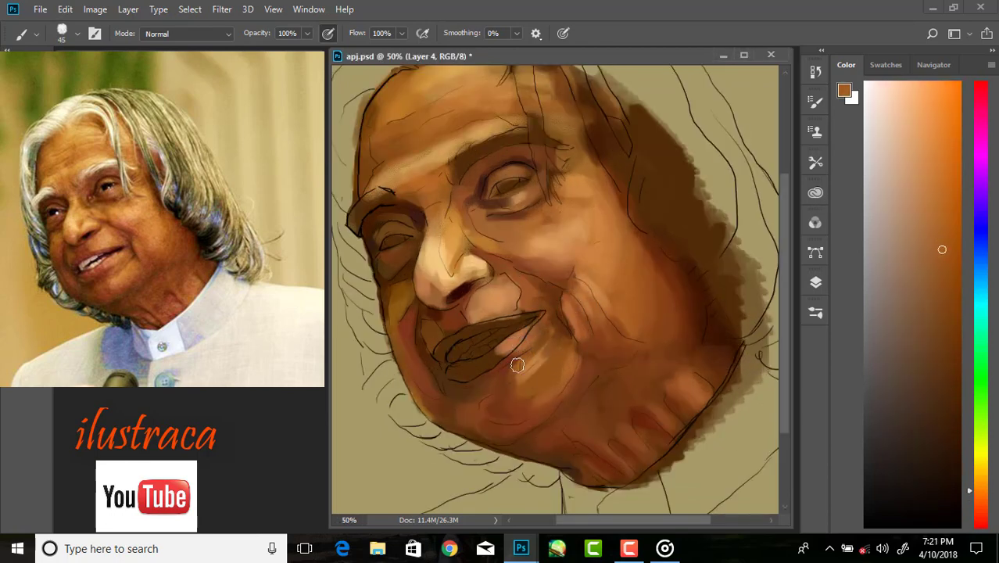
{"action": "left_click", "coordinate": [503, 347], "text": "alt"}
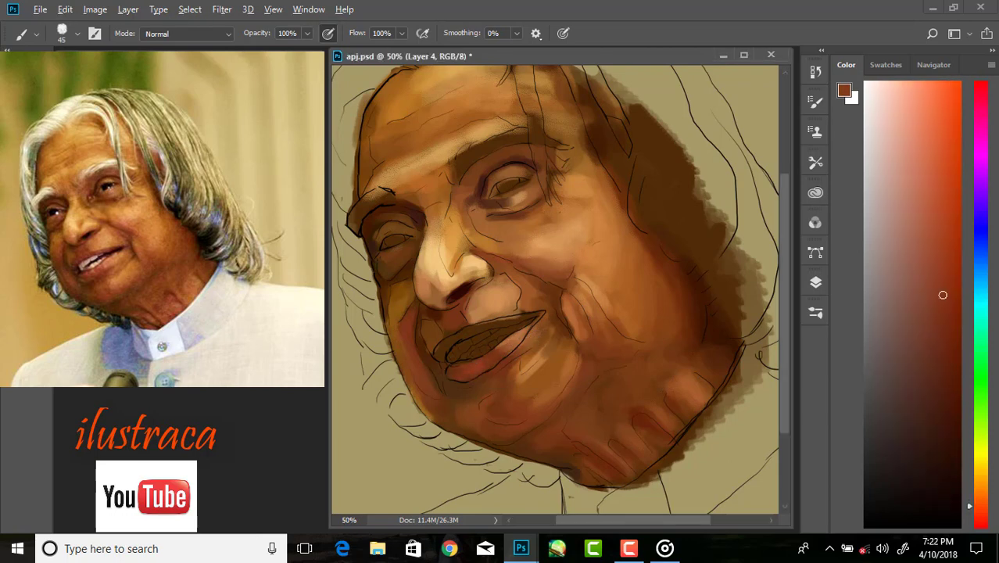
{"action": "left_click", "coordinate": [552, 312], "text": "alt"}
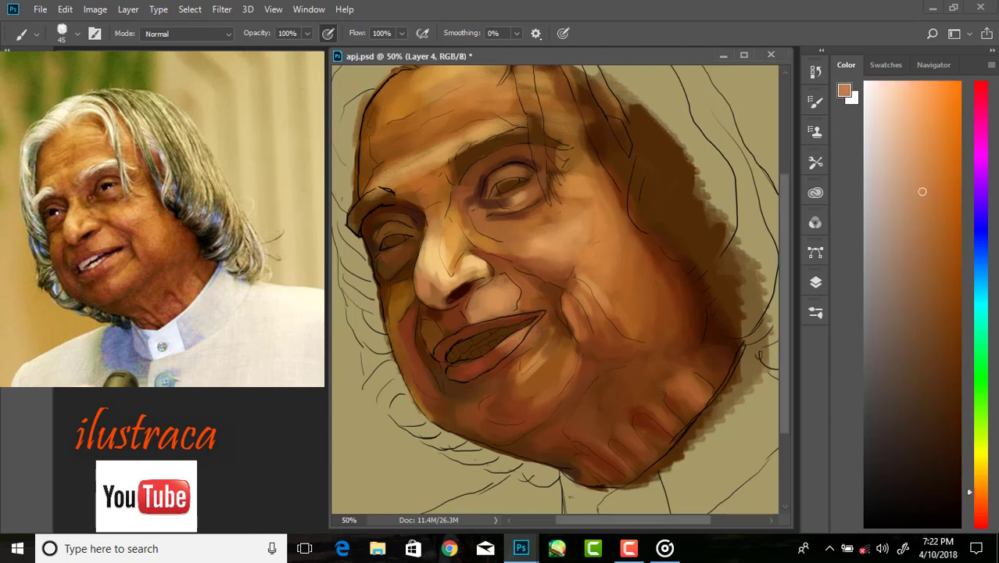
{"action": "left_click", "coordinate": [530, 321], "text": "alt"}
{"action": "key", "text": "bracketleft"}
{"action": "key", "text": "bracketleft"}
{"action": "key", "text": "bracketleft"}
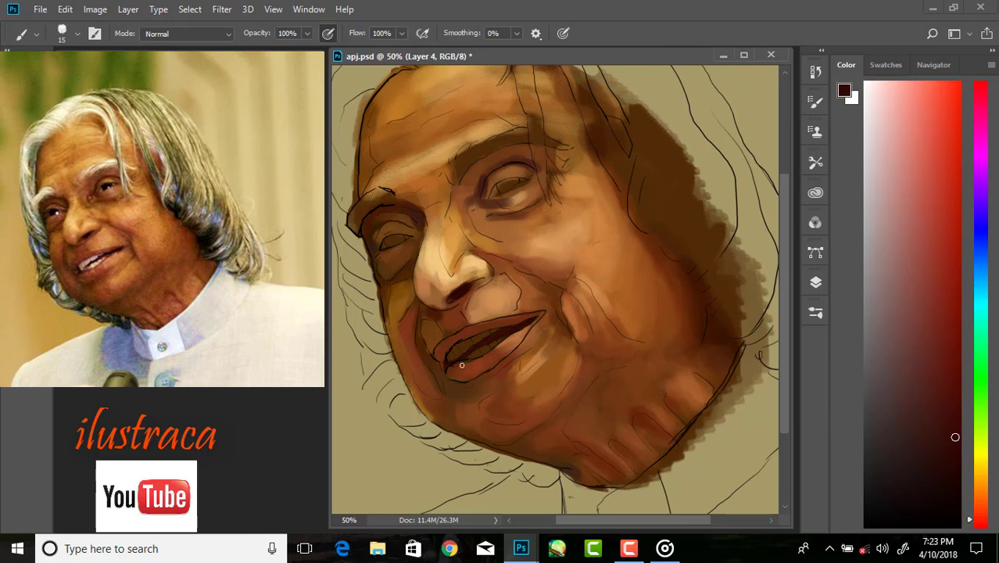
- Brush light pink over the teeth, then zoom out to view the whole face
{"action": "left_click", "coordinate": [886, 172]}
{"action": "left_click_drag", "start_coordinate": [450, 353], "coordinate": [474, 339]}
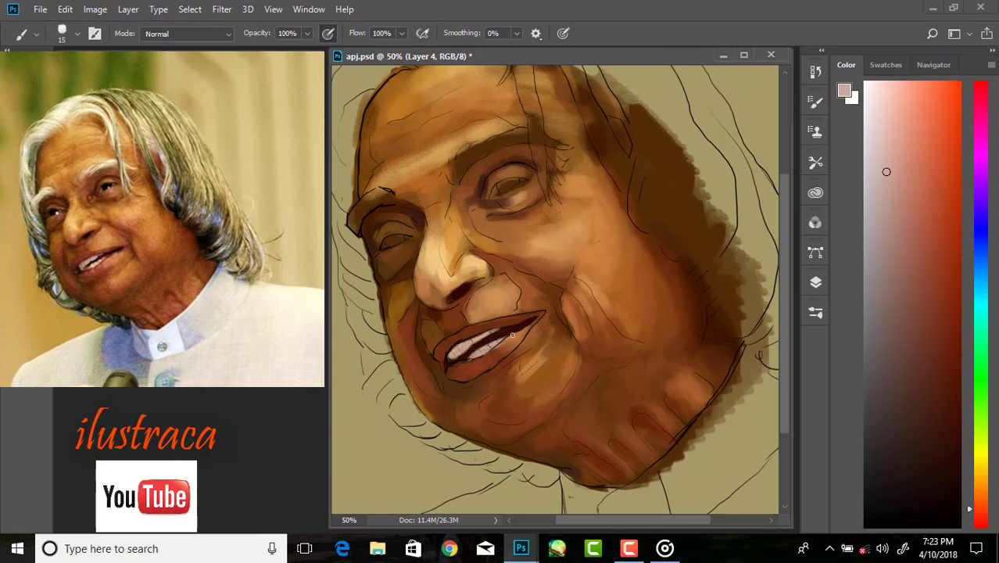
{"action": "left_click", "coordinate": [505, 311], "text": "alt"}
{"action": "key", "text": "ctrl+minus"}
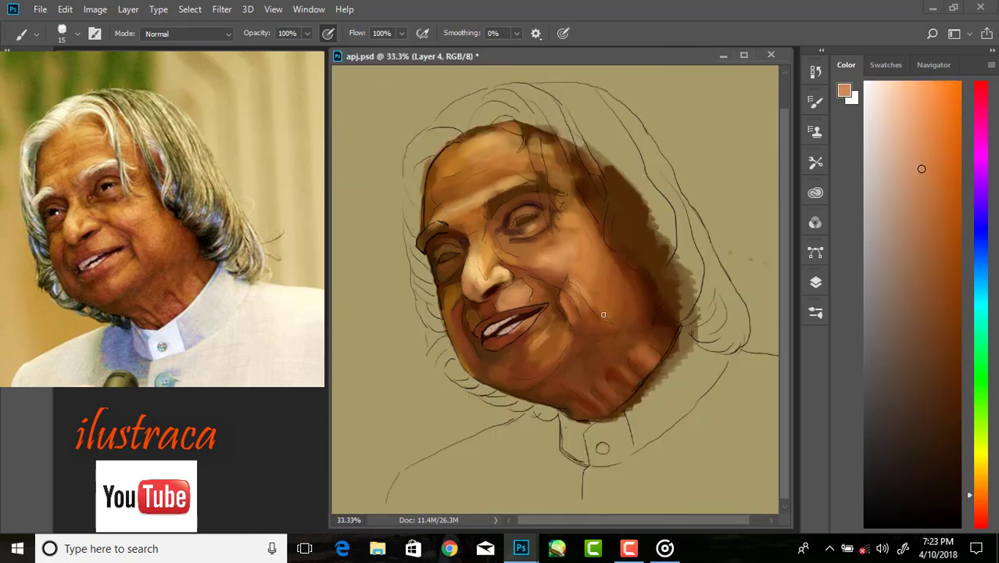
- Create a new empty Layer 5 in the Layers panel and pick a dark reddish brown
{"action": "key", "text": "F7"}
{"action": "left_click", "coordinate": [638, 368]}
{"action": "left_click", "coordinate": [637, 368]}
{"action": "left_click", "coordinate": [930, 425]}
{"action": "key", "text": "F7"}
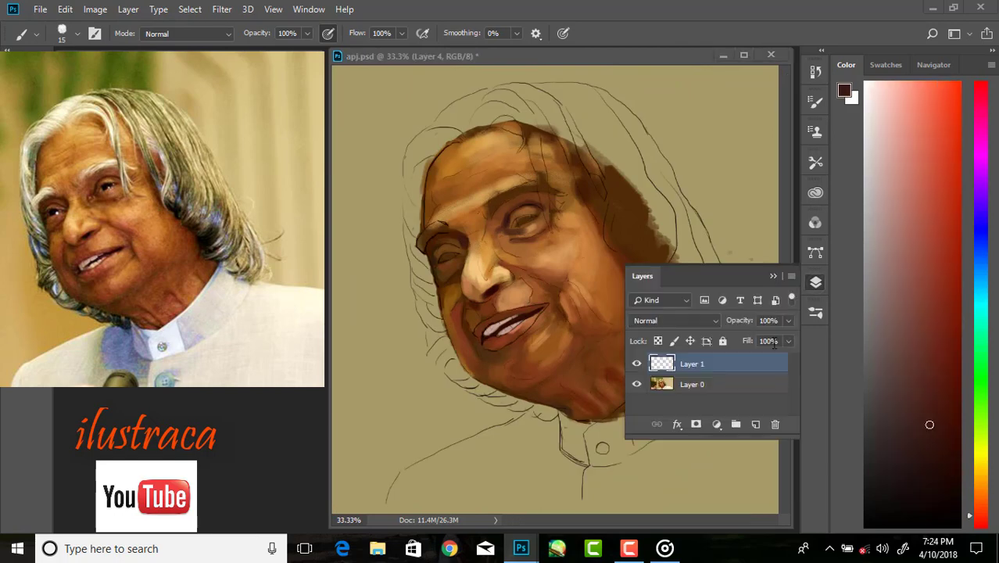
{"action": "left_click", "coordinate": [756, 424]}
{"action": "key", "text": "F7"}
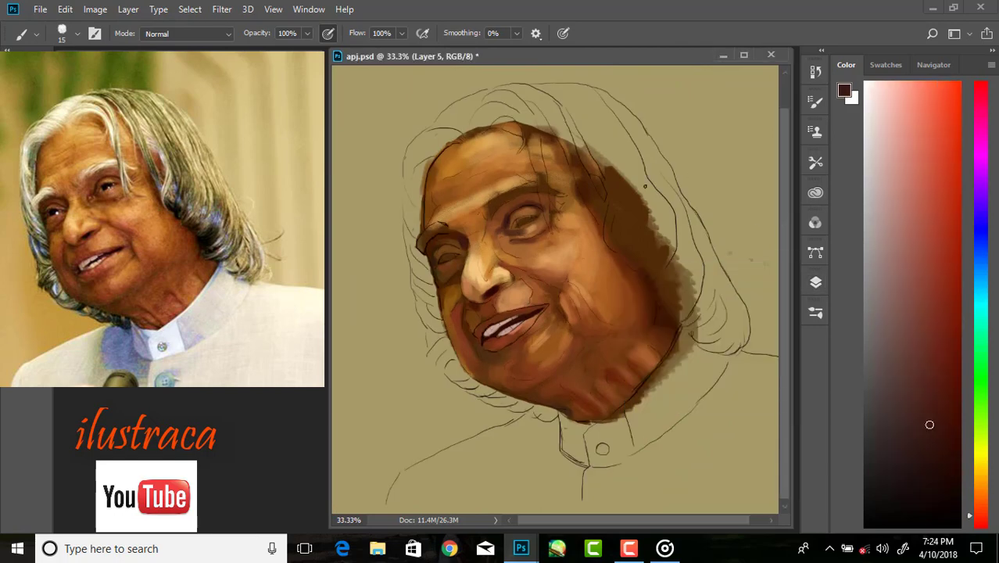
- Zoom into the eye, paint a salmon stroke on the lower eyelid and sample nearby browns
{"action": "scroll", "coordinate": [549, 197], "scroll_direction": "up", "scroll_amount": 2}
{"action": "left_click", "coordinate": [485, 252], "text": "alt"}
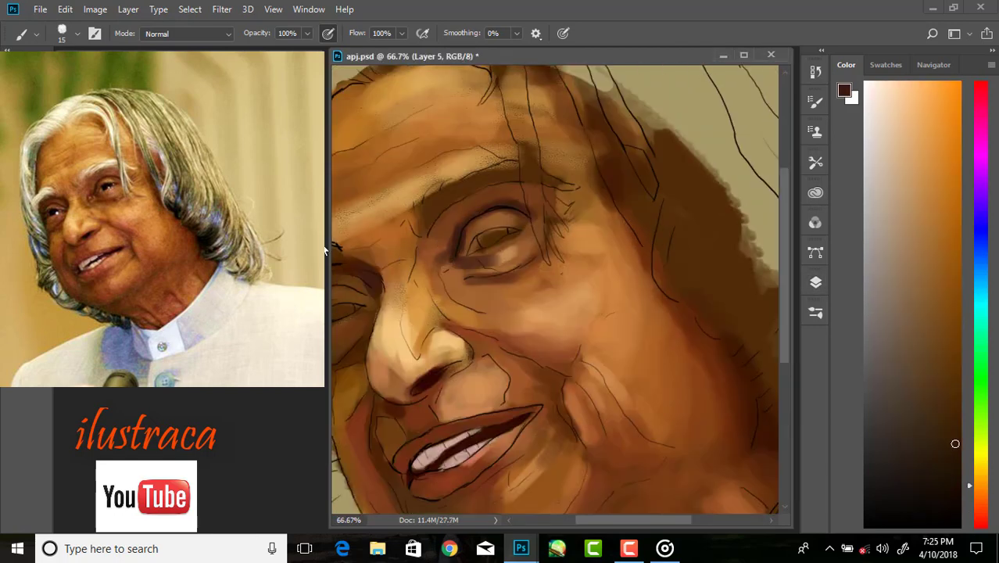
{"action": "mouse_move", "coordinate": [477, 251]}
{"action": "left_mouse_down"}
{"action": "mouse_move", "coordinate": [496, 247]}
{"action": "mouse_move", "coordinate": [470, 258]}
{"action": "left_mouse_up"}
{"action": "left_click", "coordinate": [470, 258], "text": "alt"}
{"action": "left_click", "coordinate": [462, 267], "text": "alt"}
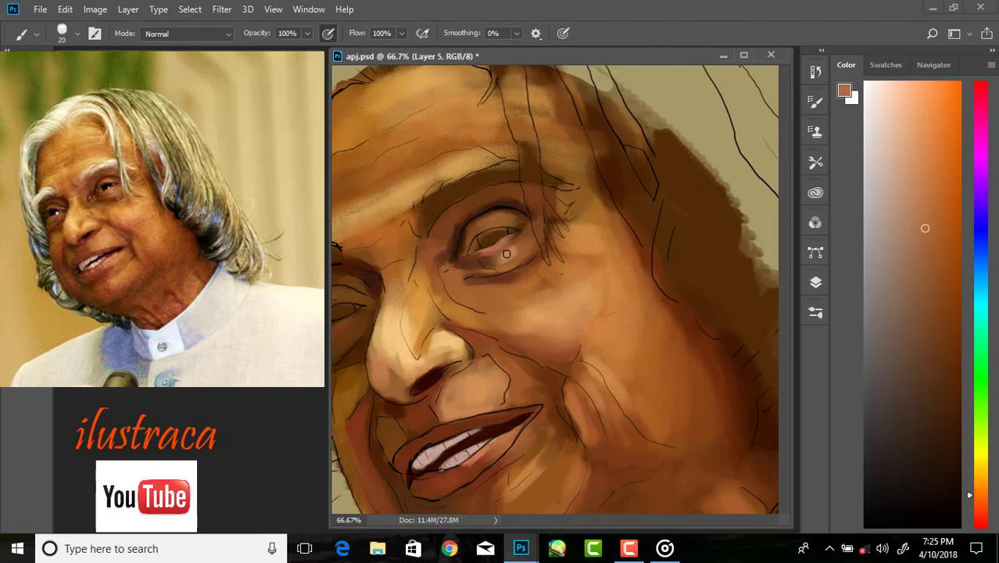
{"action": "left_click", "coordinate": [464, 250], "text": "alt"}
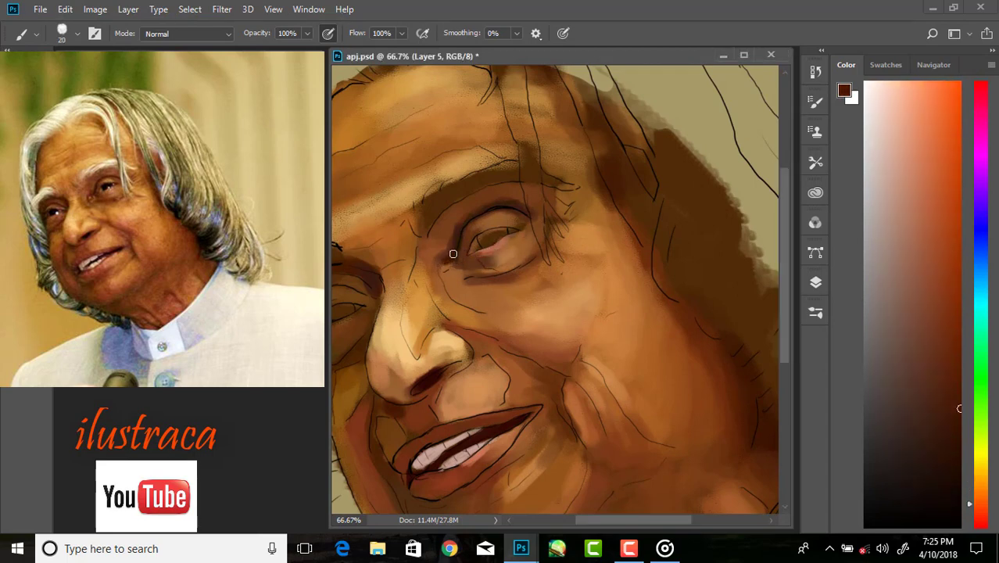
{"action": "left_click", "coordinate": [452, 254], "text": "alt"}
- Sample red-brown and near-black tones to paint the pupil and eyelid shading
{"action": "left_click", "coordinate": [447, 259], "text": "alt"}
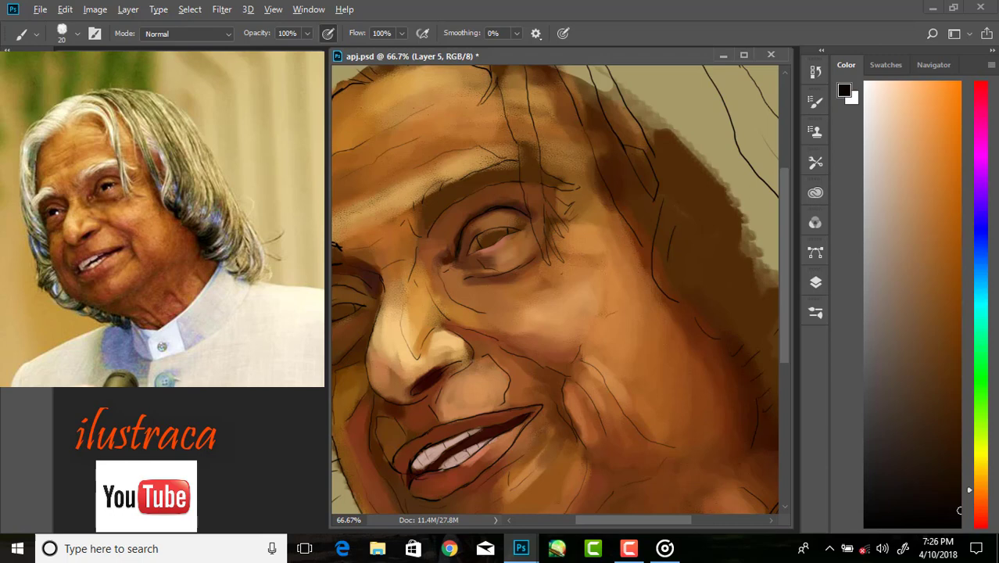
{"action": "left_click", "coordinate": [454, 274], "text": "alt"}
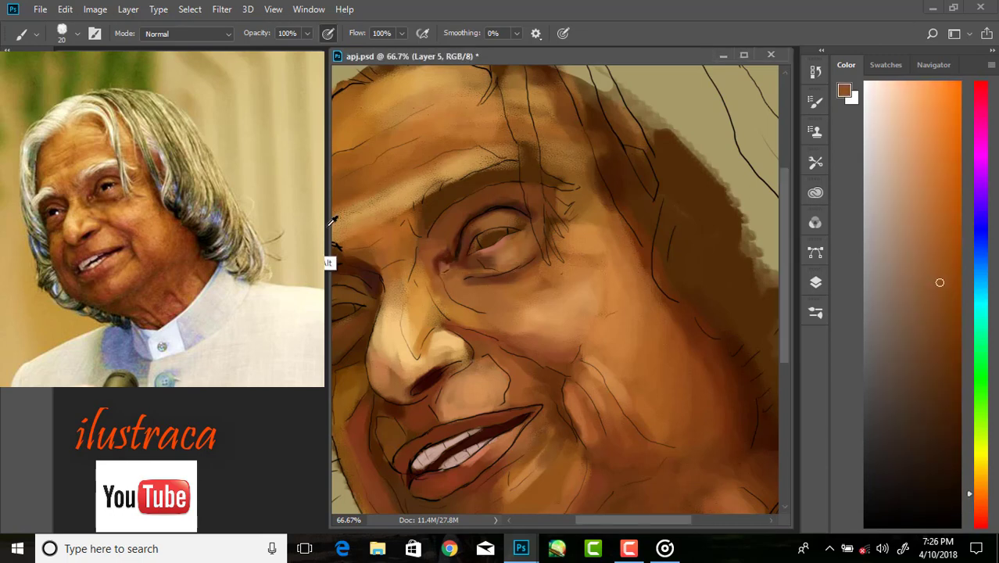
{"action": "left_click", "coordinate": [442, 250], "text": "alt"}
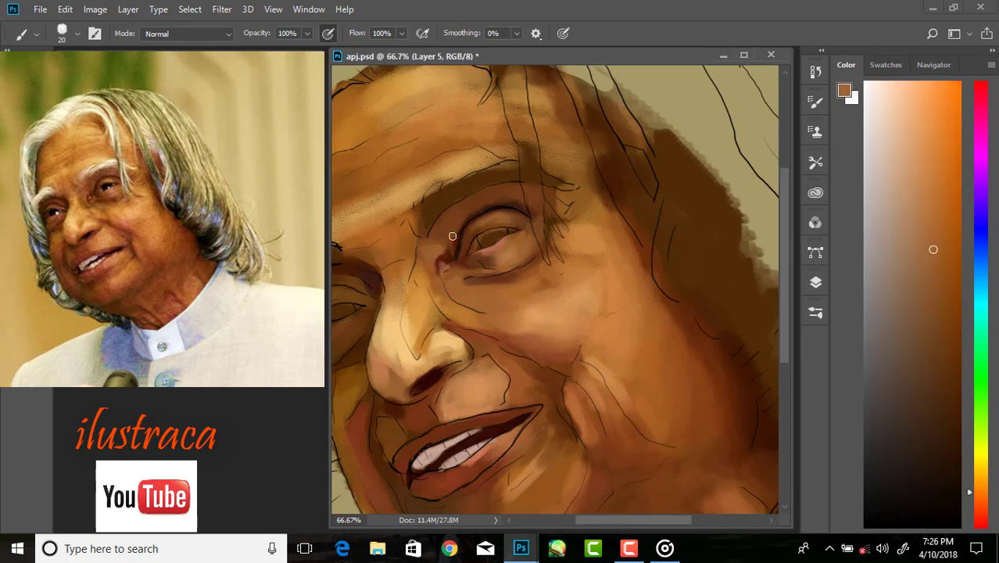
{"action": "left_click", "coordinate": [446, 244], "text": "alt"}
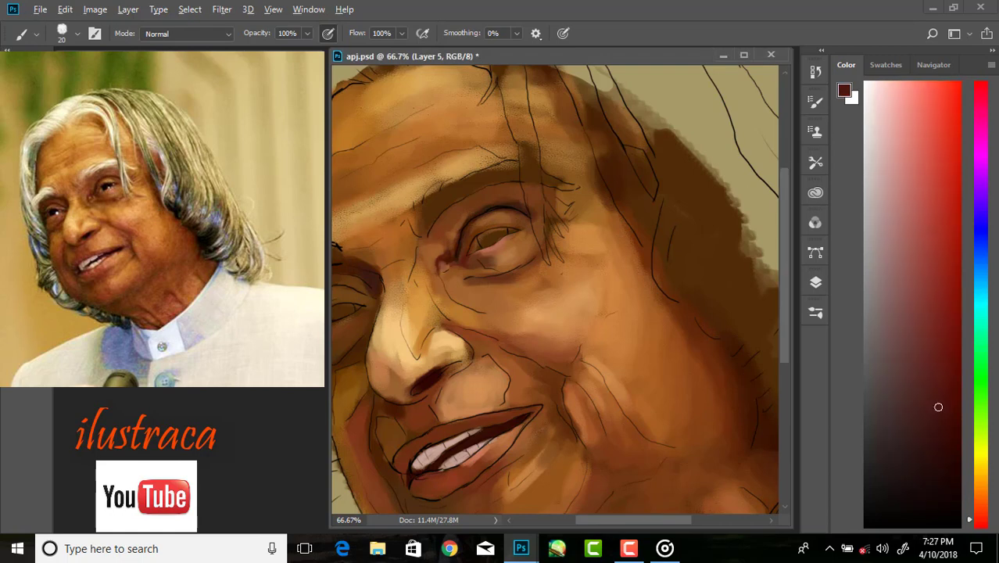
{"action": "left_click", "coordinate": [501, 231], "text": "alt"}
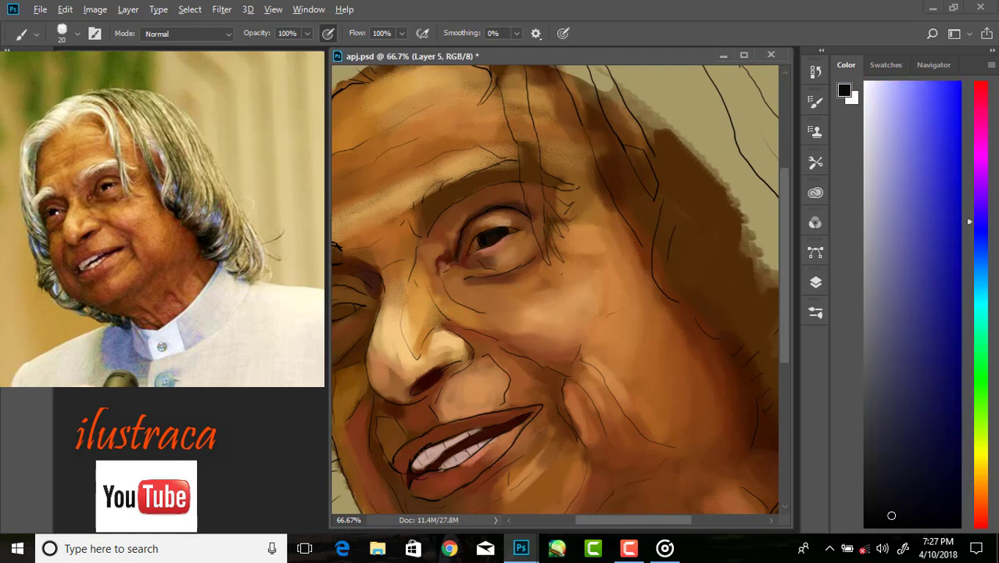
{"action": "left_click", "coordinate": [475, 242], "text": "alt"}
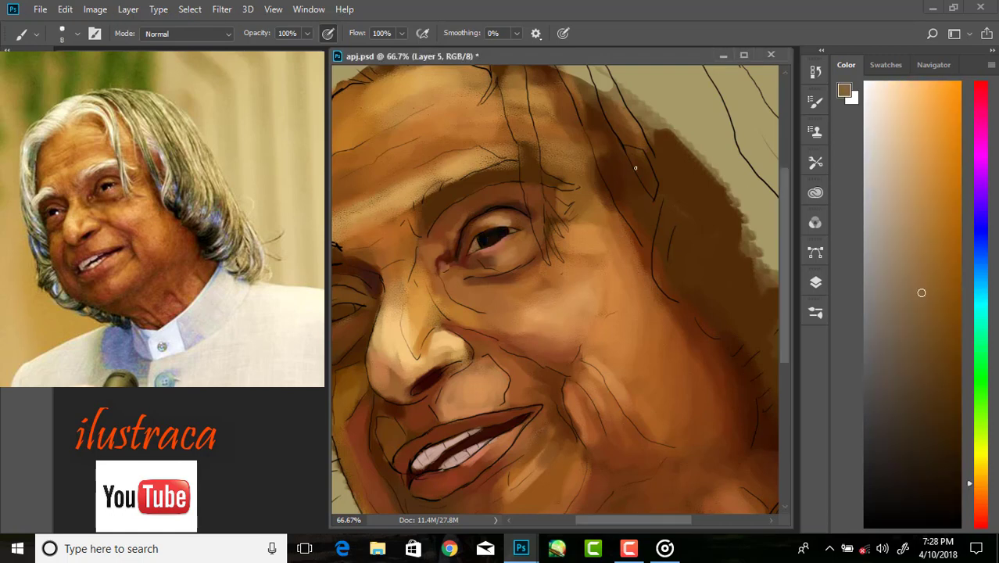
{"action": "left_click", "coordinate": [466, 254], "text": "alt"}
- Dab shading under the eye and sample lighter skin tones for highlights
{"action": "left_click", "coordinate": [517, 228], "text": "alt"}
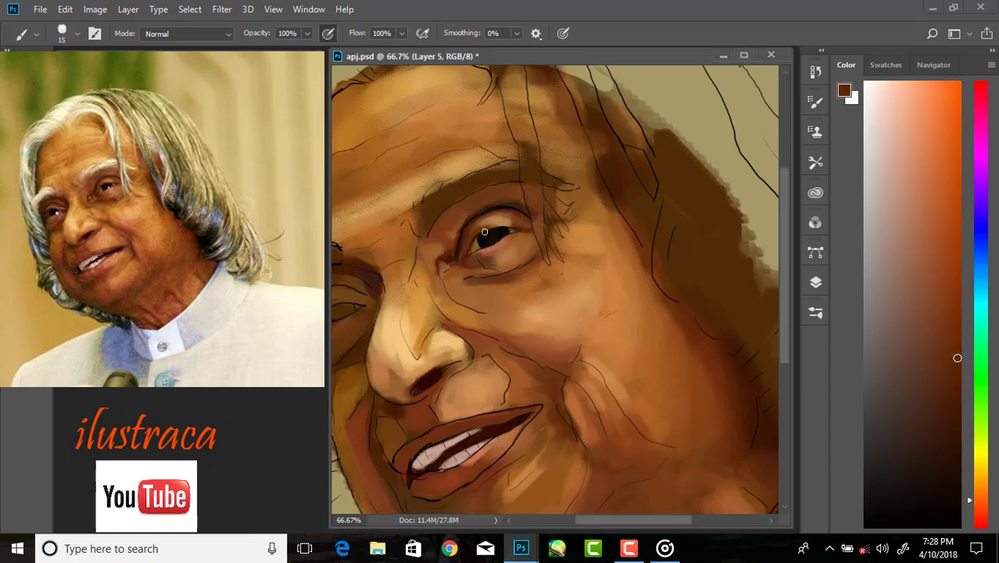
{"action": "left_click", "coordinate": [518, 247], "text": "alt"}
{"action": "left_click", "coordinate": [488, 295], "text": "alt"}
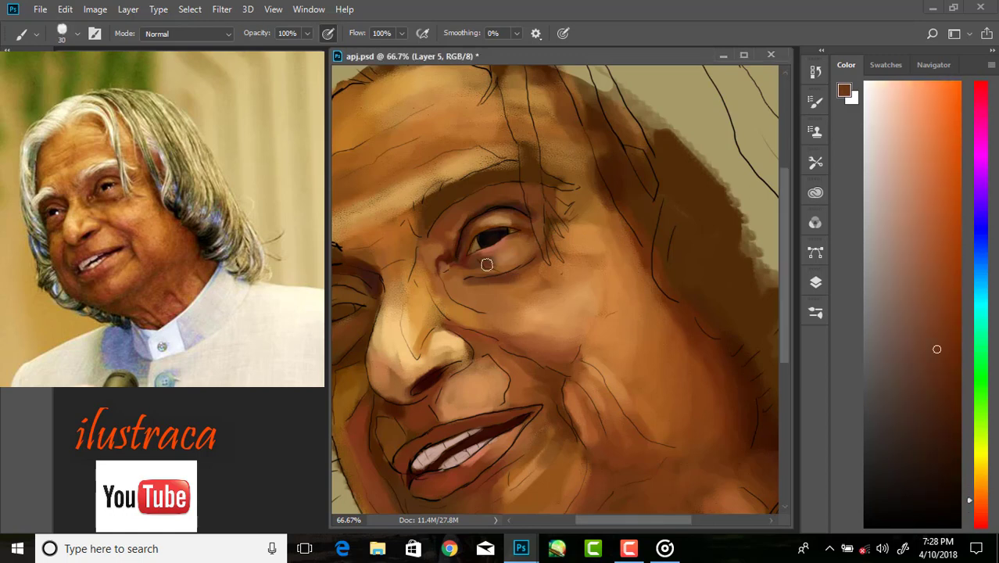
{"action": "left_click", "coordinate": [485, 264], "text": "alt"}
{"action": "left_click", "coordinate": [443, 280], "text": "alt"}
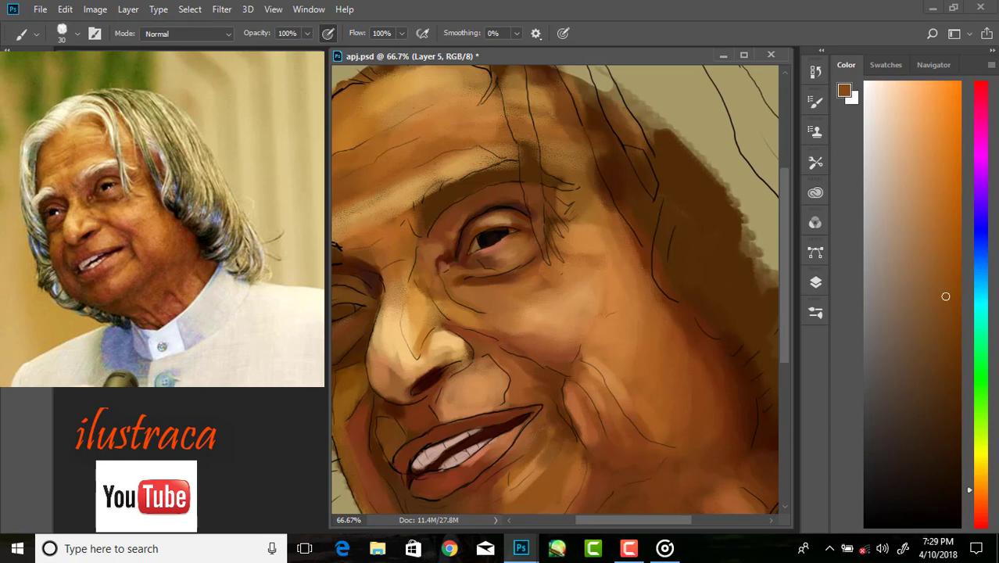
{"action": "left_click", "coordinate": [380, 276], "text": "alt"}
{"action": "left_click", "coordinate": [405, 260], "text": "alt"}
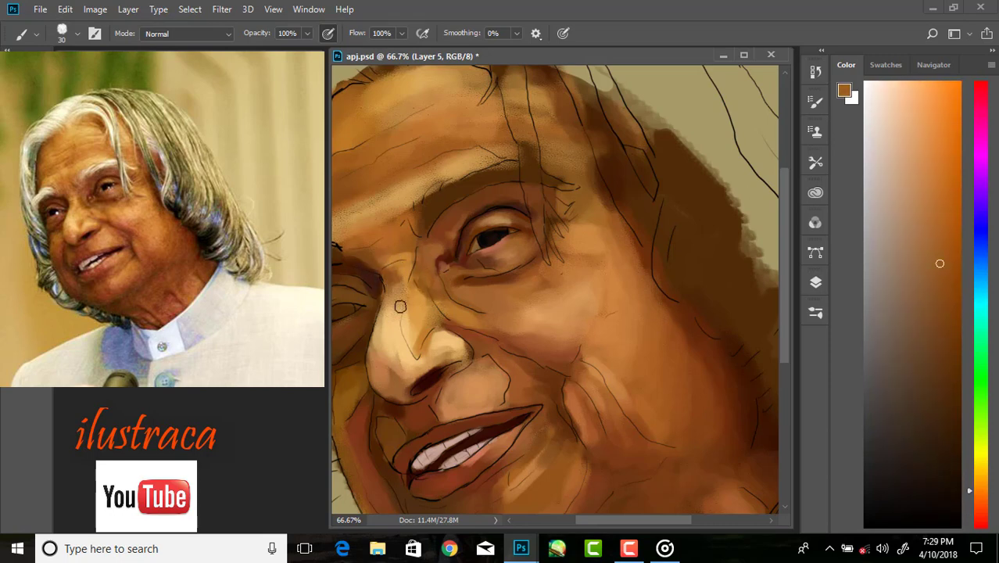
{"action": "left_click", "coordinate": [391, 330], "text": "alt"}
- With a smaller brush, refine eye detail using pinkish, darker salmon and dark brown tones
{"action": "left_click", "coordinate": [425, 242], "text": "alt"}
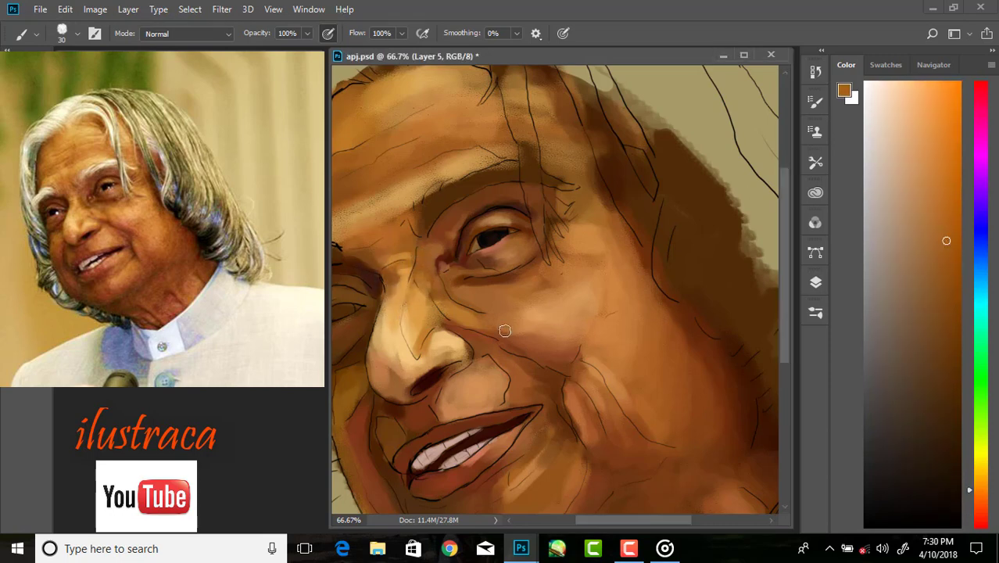
{"action": "key", "text": "bracketleft"}
{"action": "key", "text": "bracketleft"}
{"action": "left_click", "coordinate": [496, 240], "text": "alt"}
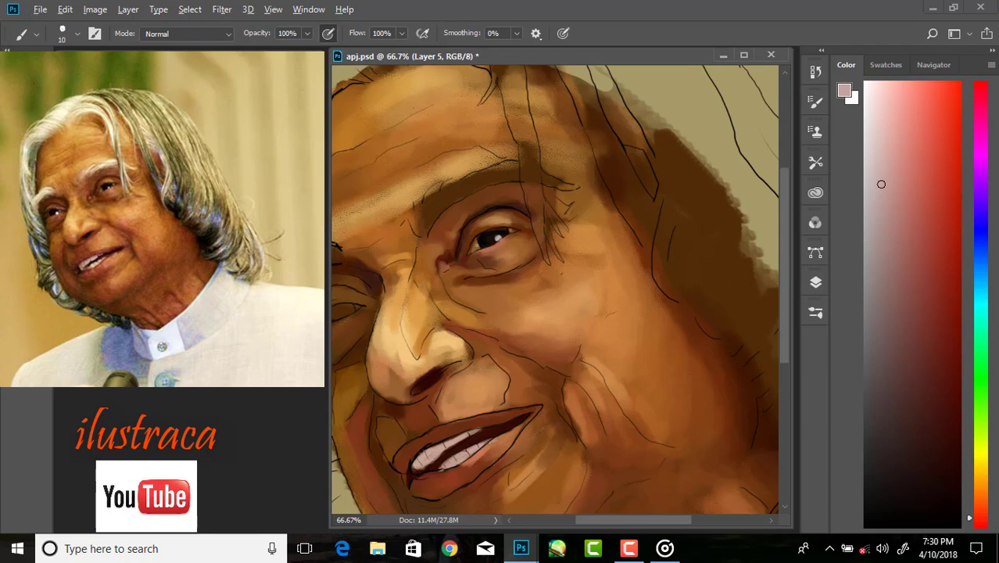
{"action": "left_click", "coordinate": [906, 189]}
{"action": "left_click", "coordinate": [505, 258], "text": "alt"}
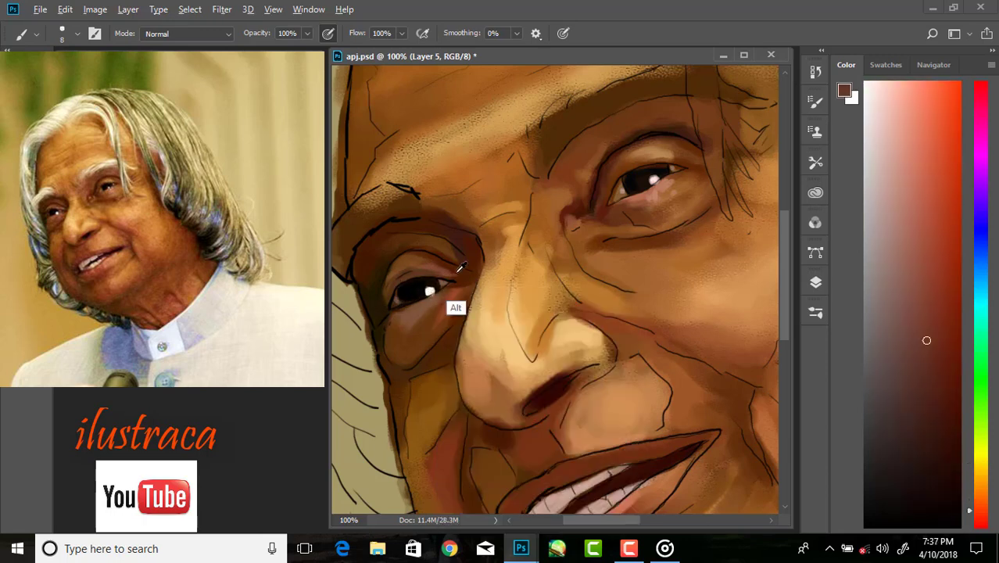
- Shade the skin beside the nose with sampled reddish, dark and light orange browns
{"action": "left_click", "coordinate": [402, 288], "text": "alt"}
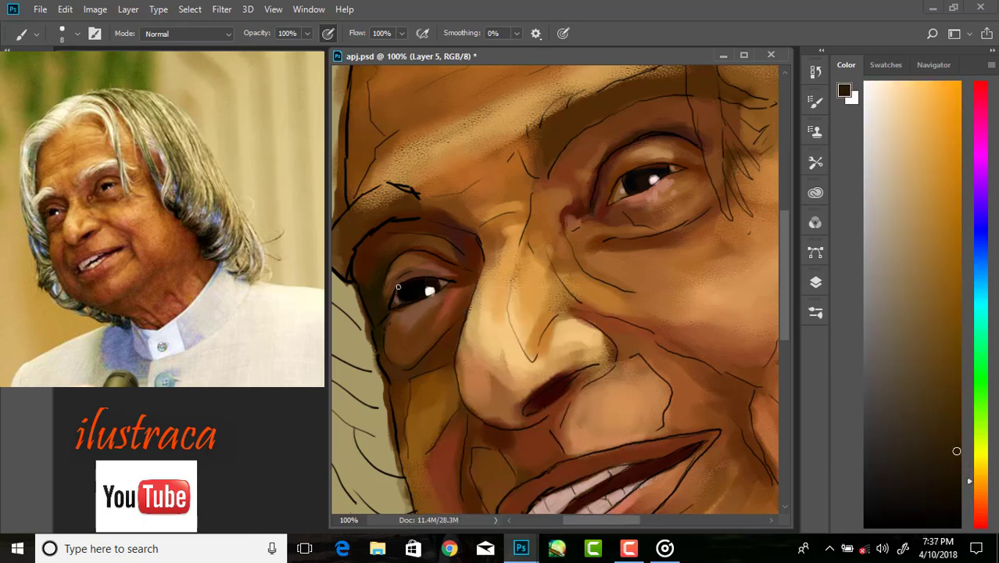
{"action": "left_click", "coordinate": [398, 287], "text": "alt"}
{"action": "key", "text": "bracketright"}
{"action": "key", "text": "bracketright"}
{"action": "key", "text": "bracketright"}
{"action": "left_click", "coordinate": [443, 267], "text": "alt"}
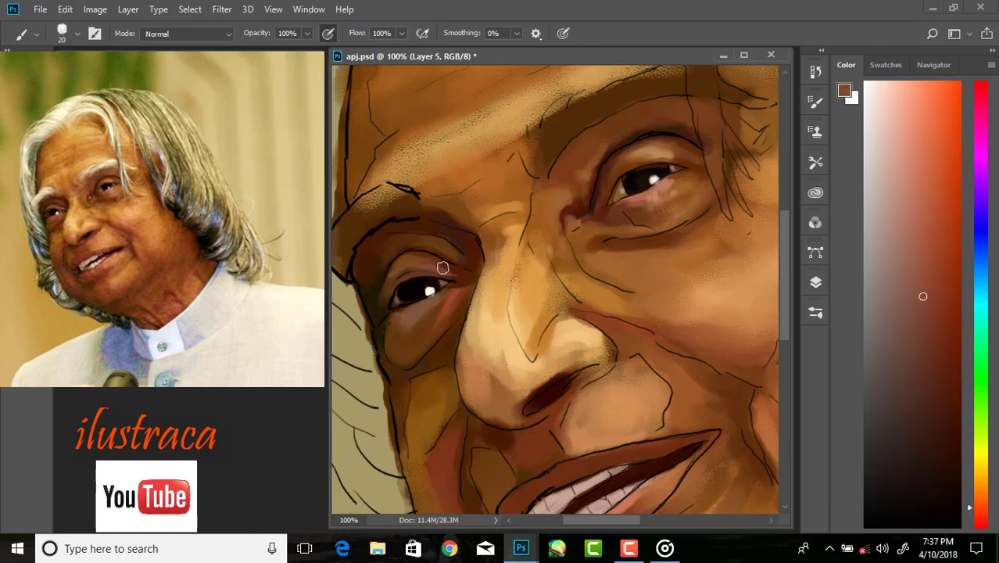
{"action": "left_click", "coordinate": [463, 364], "text": "alt"}
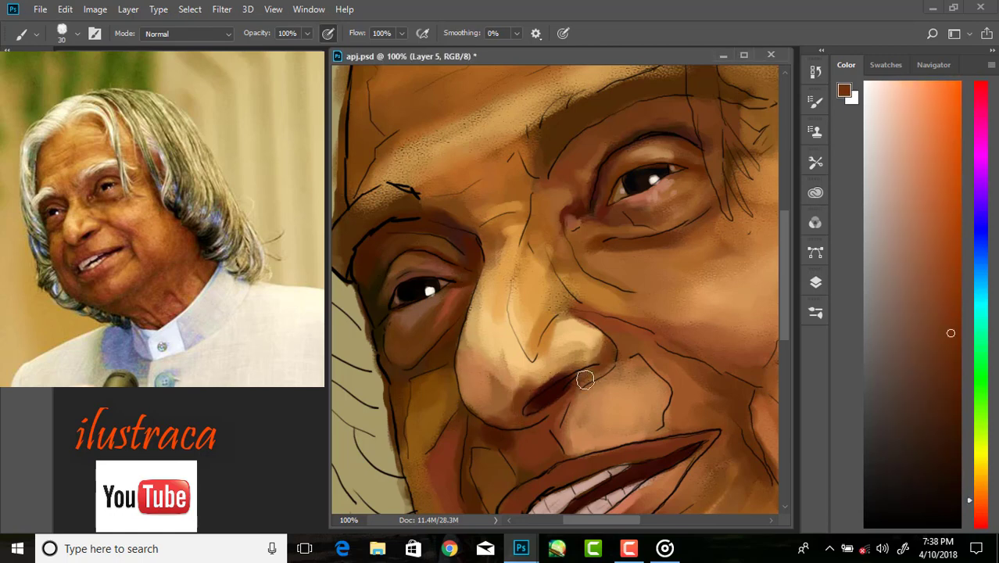
{"action": "key", "text": "bracketleft"}
{"action": "left_click", "coordinate": [595, 352], "text": "alt"}
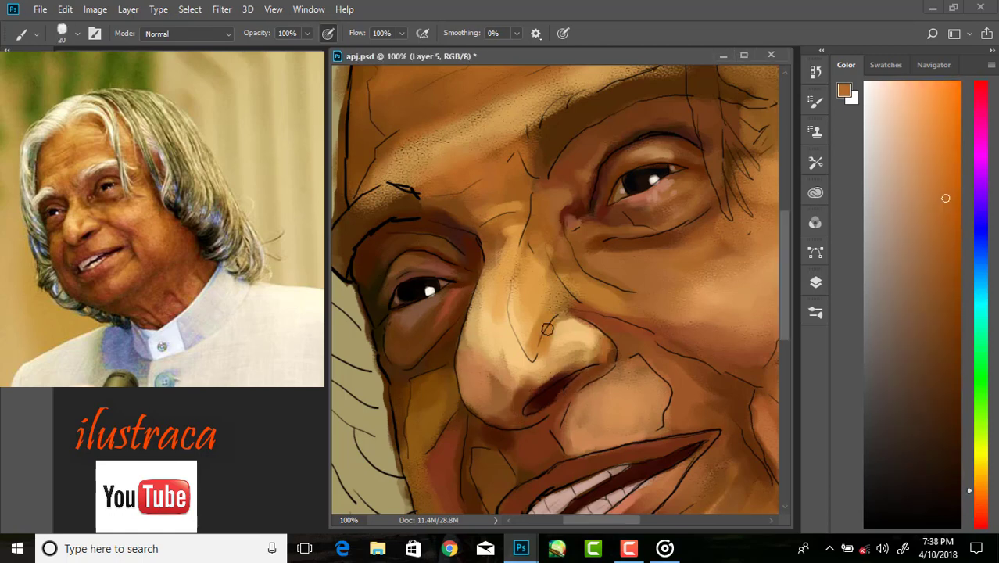
{"action": "left_click", "coordinate": [596, 291], "text": "alt"}
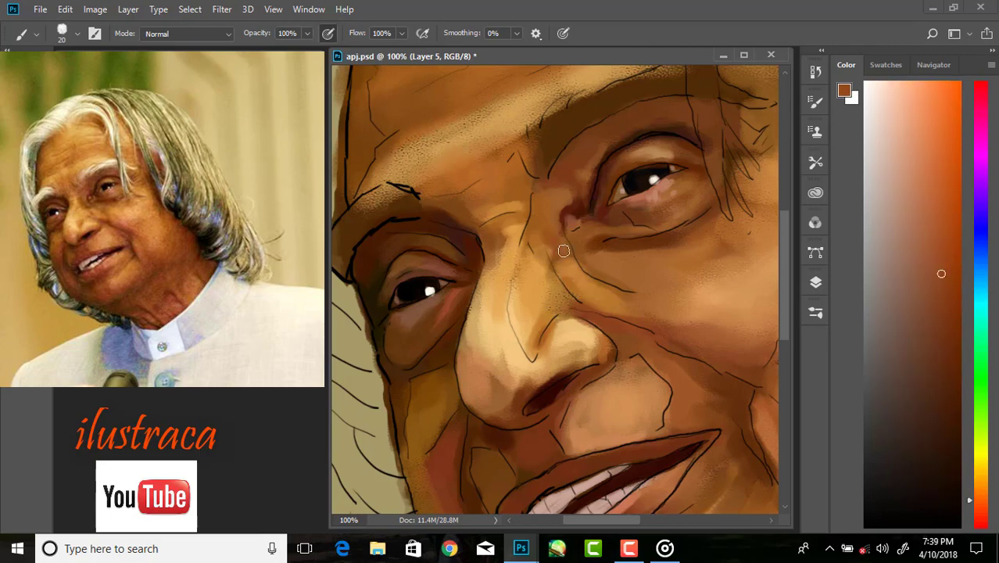
- Zoom out and hide, then re-show, the line art layer to check the painted face
{"action": "key", "text": "ctrl+minus"}
{"action": "left_click", "coordinate": [815, 283]}
{"action": "left_click", "coordinate": [638, 363]}
{"action": "key", "text": "ctrl+minus"}
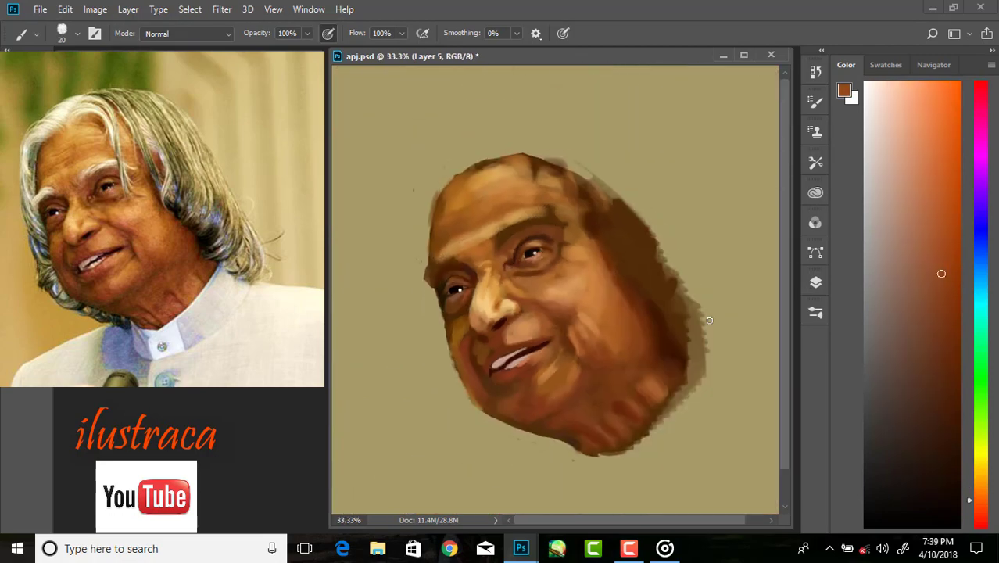
{"action": "left_click", "coordinate": [816, 282]}
{"action": "left_click", "coordinate": [638, 363]}
- Sample brow-area tones and paint a light beige stroke along the left eyebrow
{"action": "key", "text": "ctrl+plus"}
{"action": "key", "text": "ctrl+plus"}
{"action": "left_click", "coordinate": [413, 222], "text": "alt"}
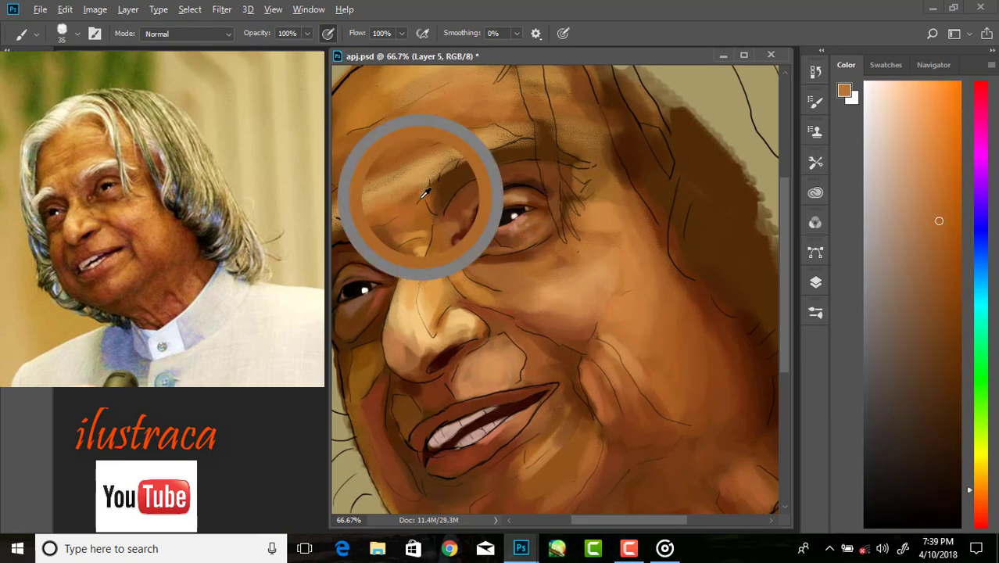
{"action": "left_click", "coordinate": [391, 205], "text": "alt"}
{"action": "key", "text": "bracketright"}
{"action": "key", "text": "bracketright"}
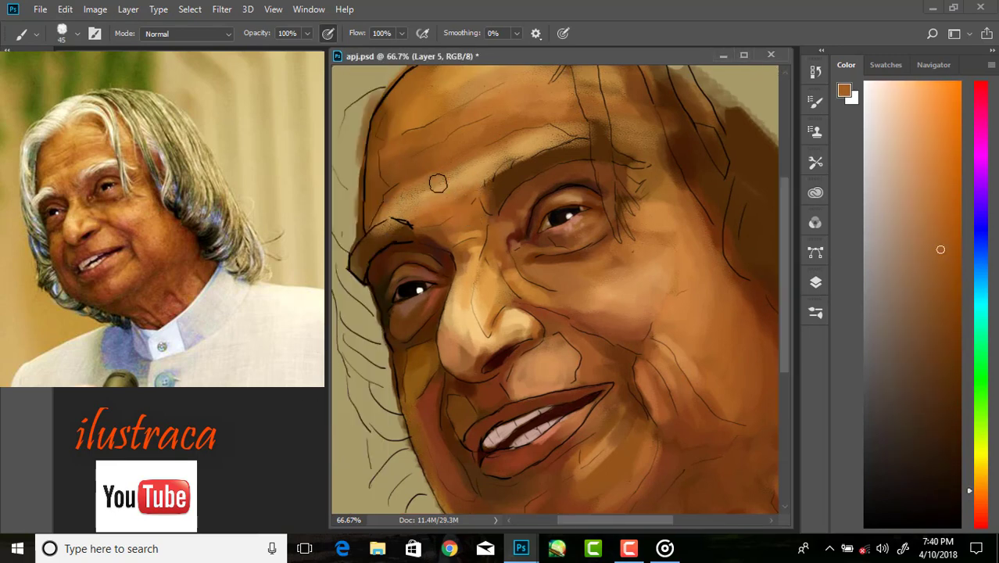
{"action": "left_click", "coordinate": [425, 217], "text": "alt"}
{"action": "left_click", "coordinate": [362, 214], "text": "alt"}
{"action": "left_click_drag", "start_coordinate": [389, 224], "coordinate": [354, 273]}
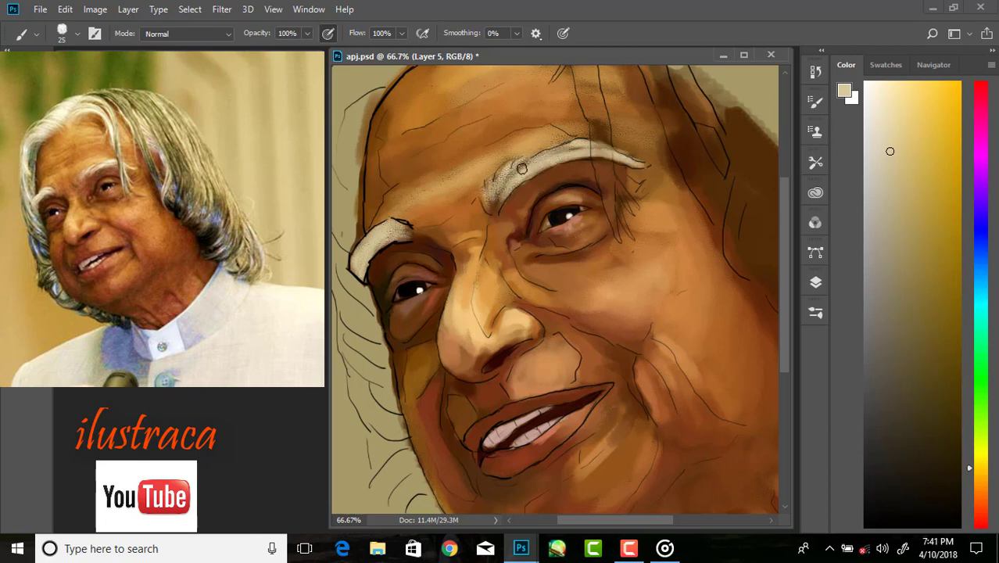
- Toggle the sketch lines off and on to check, then make Layer 6 active
{"action": "key", "text": "ctrl+minus"}
{"action": "key", "text": "ctrl+minus"}
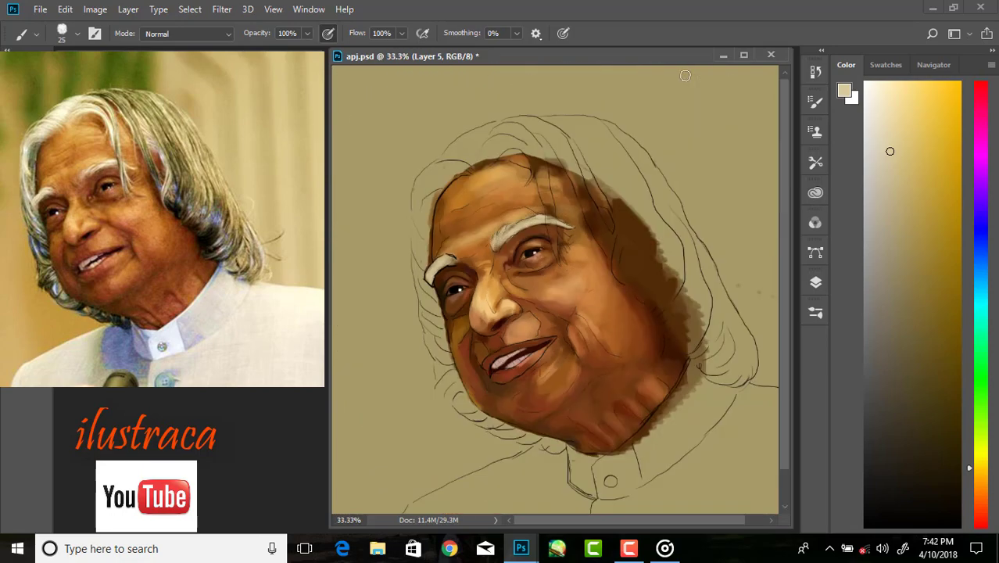
{"action": "key", "text": "F7"}
{"action": "left_click", "coordinate": [637, 369]}
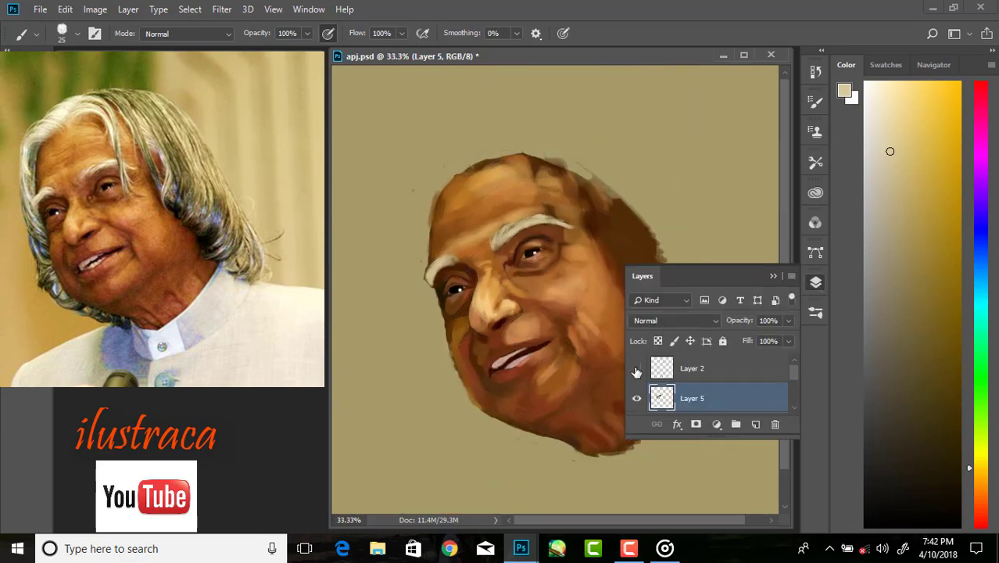
{"action": "key", "text": "ctrl+plus"}
{"action": "left_click", "coordinate": [636, 372]}
{"action": "left_click", "coordinate": [815, 282]}
{"action": "scroll", "coordinate": [771, 274], "scroll_direction": "up", "scroll_amount": 2}
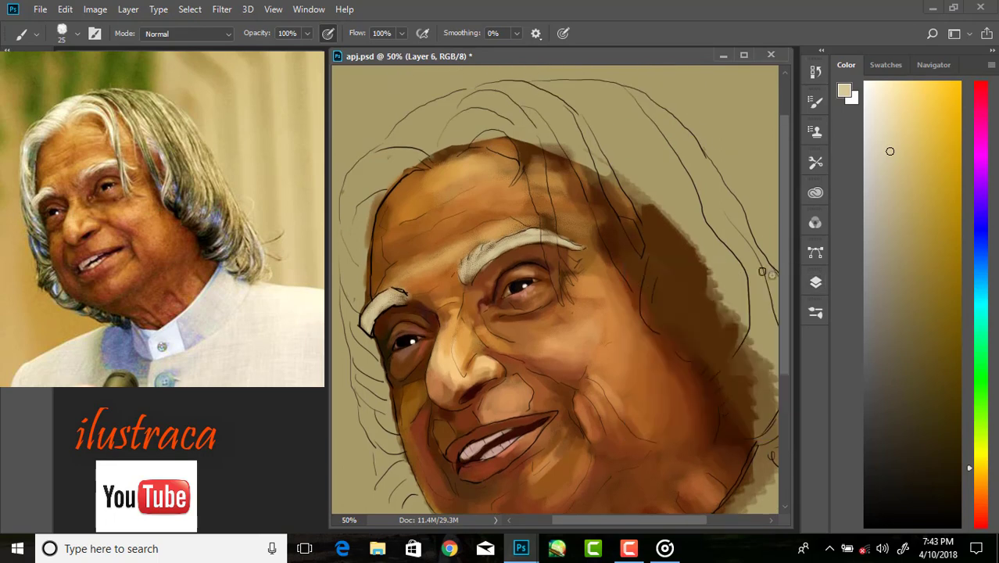
{"action": "key", "text": "ctrl+minus"}
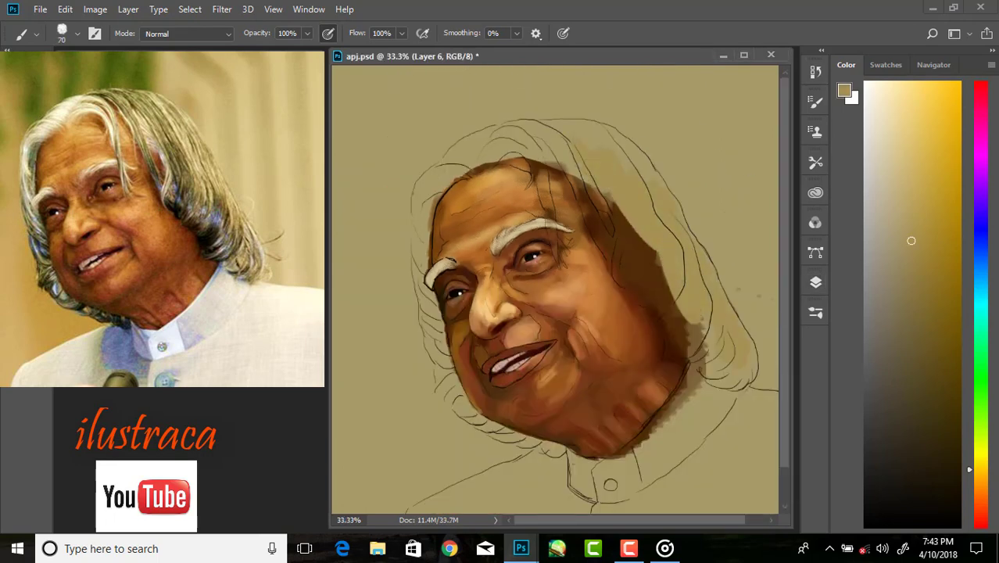
- Paint dark grey hair over the crown, both sides, down the back and near the hairline
{"action": "left_click", "coordinate": [882, 377]}
{"action": "left_click_drag", "start_coordinate": [696, 313], "coordinate": [751, 376]}
{"action": "left_click_drag", "start_coordinate": [688, 266], "coordinate": [746, 359]}
{"action": "left_click_drag", "start_coordinate": [509, 129], "coordinate": [567, 129]}
{"action": "mouse_move", "coordinate": [465, 164]}
{"action": "left_mouse_down"}
{"action": "mouse_move", "coordinate": [425, 200]}
{"action": "mouse_move", "coordinate": [469, 149]}
{"action": "mouse_move", "coordinate": [450, 157]}
{"action": "left_mouse_up"}
{"action": "left_click_drag", "start_coordinate": [546, 130], "coordinate": [627, 246]}
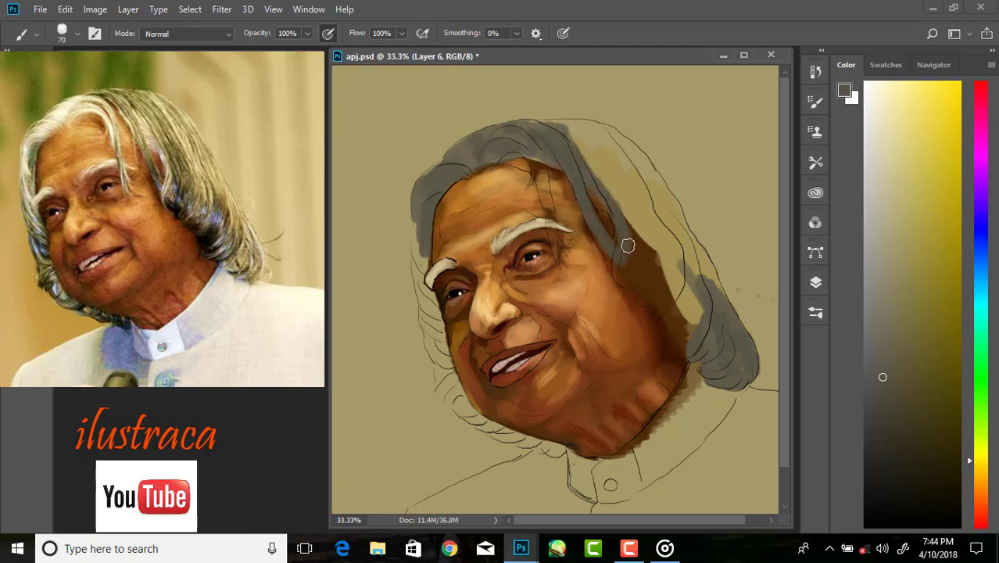
{"action": "mouse_move", "coordinate": [609, 129]}
{"action": "left_mouse_down"}
{"action": "mouse_move", "coordinate": [547, 125]}
{"action": "mouse_move", "coordinate": [671, 222]}
{"action": "left_mouse_up"}
{"action": "key", "text": "bracketright"}
{"action": "key", "text": "bracketright"}
{"action": "key", "text": "bracketright"}
{"action": "left_click_drag", "start_coordinate": [619, 170], "coordinate": [680, 301]}
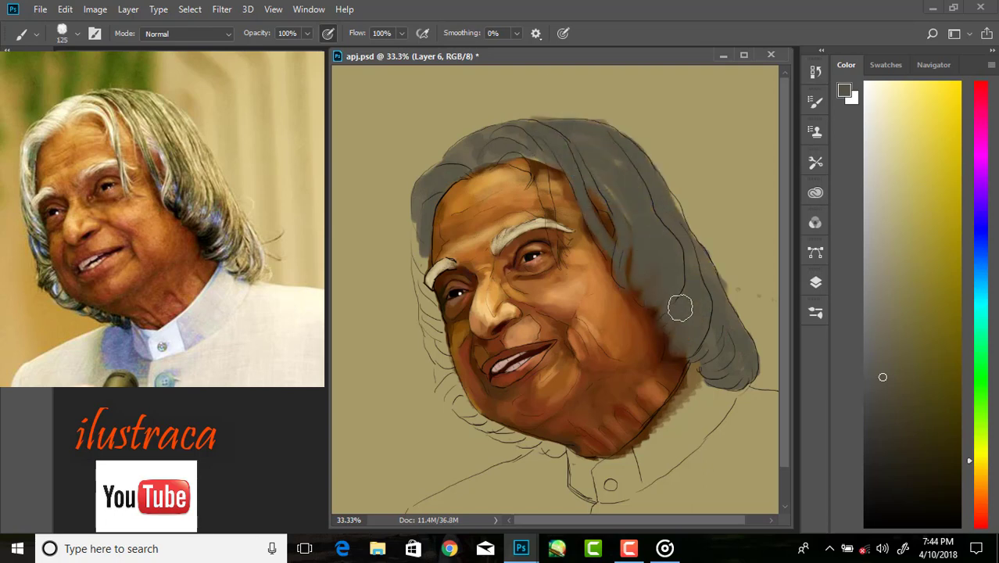
{"action": "mouse_move", "coordinate": [421, 263]}
{"action": "left_mouse_down"}
{"action": "mouse_move", "coordinate": [418, 230]}
{"action": "mouse_move", "coordinate": [450, 384]}
{"action": "mouse_move", "coordinate": [438, 391]}
{"action": "mouse_move", "coordinate": [474, 417]}
{"action": "left_mouse_up"}
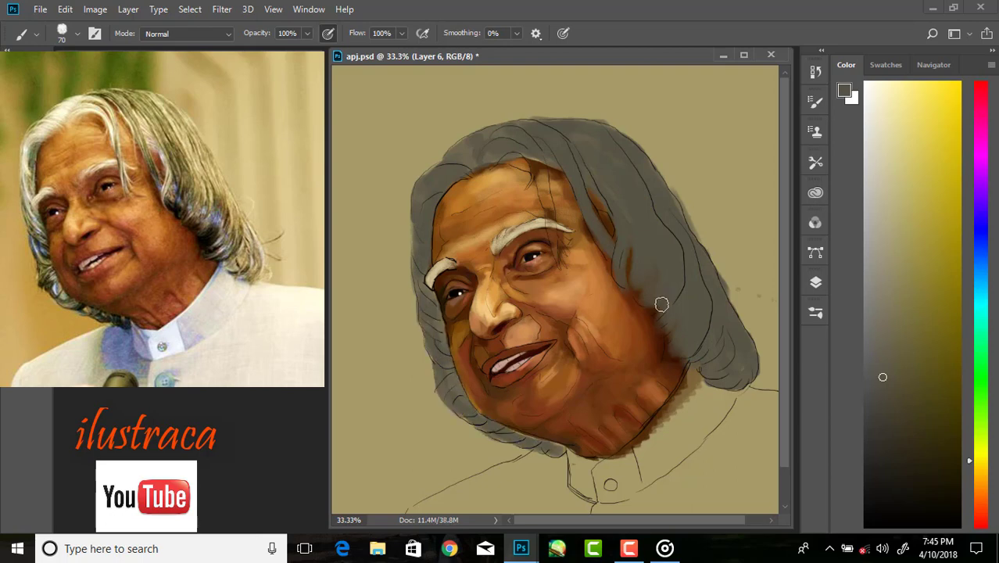
{"action": "left_click_drag", "start_coordinate": [536, 159], "coordinate": [549, 204]}
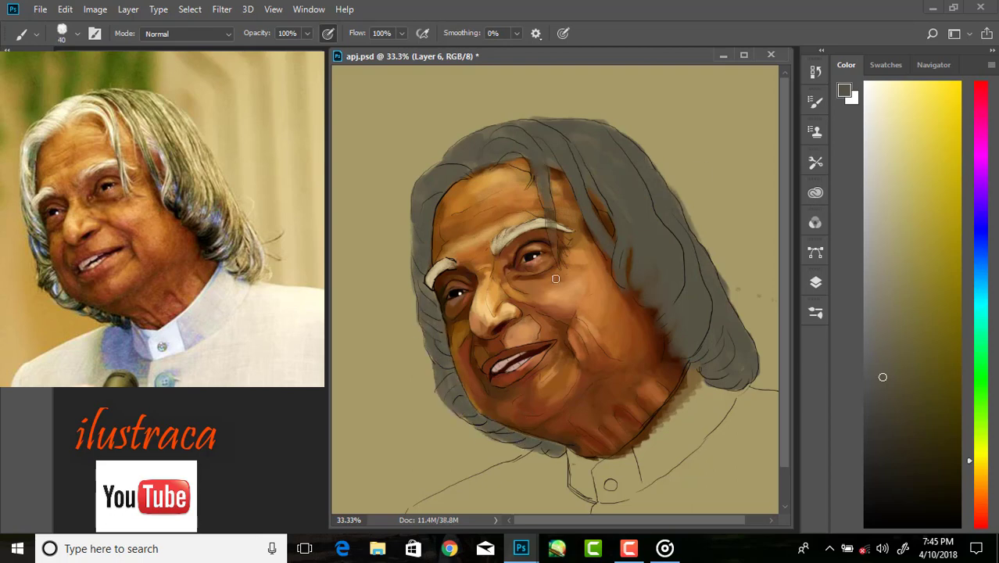
{"action": "key", "text": "ctrl+minus"}
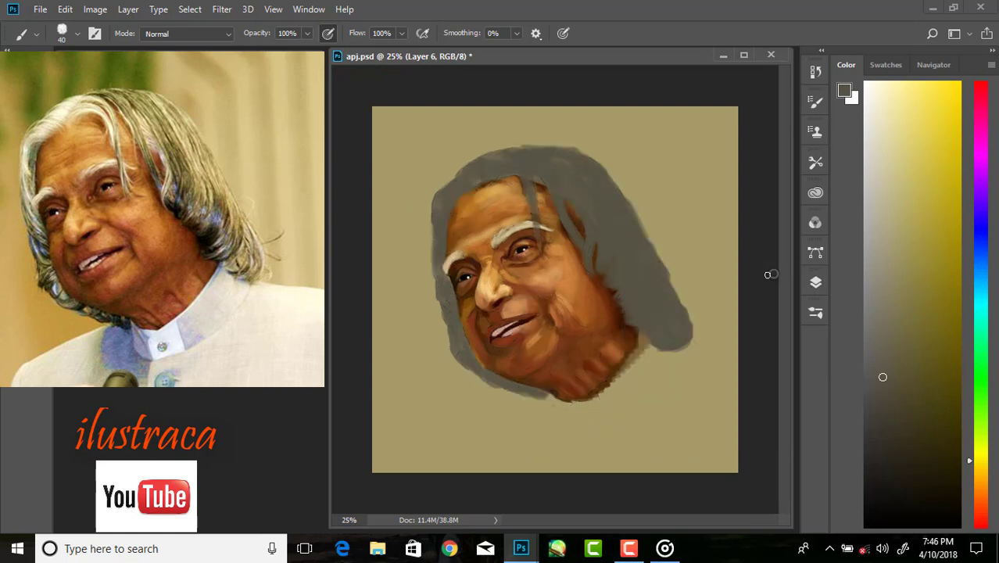
- Make Layer 5 the active layer, zoom in on the face, shrink the brush and reset colours
{"action": "left_click", "coordinate": [816, 283]}
{"action": "left_click", "coordinate": [636, 372]}
{"action": "left_click", "coordinate": [816, 282]}
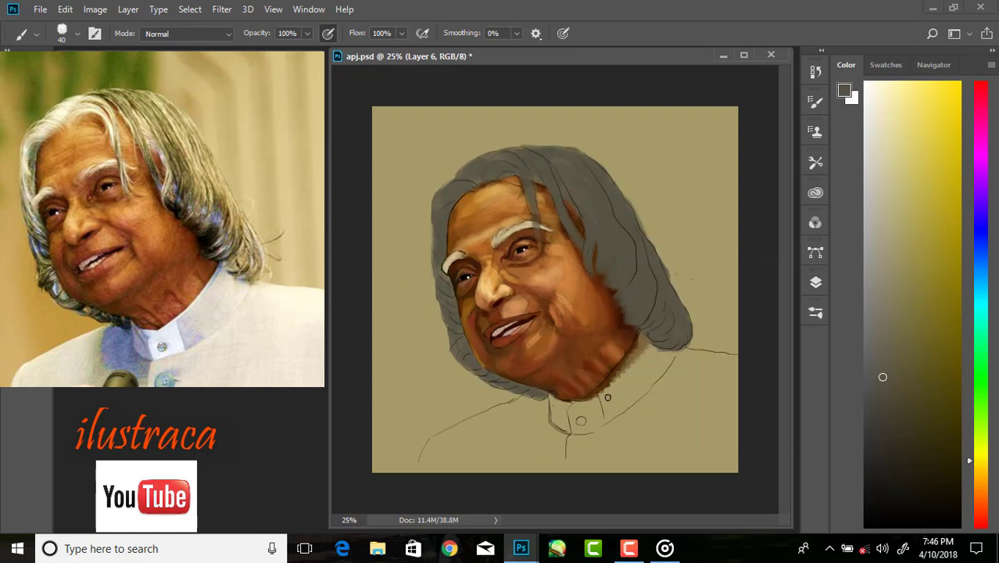
{"action": "key", "text": "ctrl+plus"}
{"action": "left_click", "coordinate": [815, 282]}
{"action": "left_click", "coordinate": [704, 415]}
{"action": "left_click", "coordinate": [816, 282]}
{"action": "left_click", "coordinate": [815, 282]}
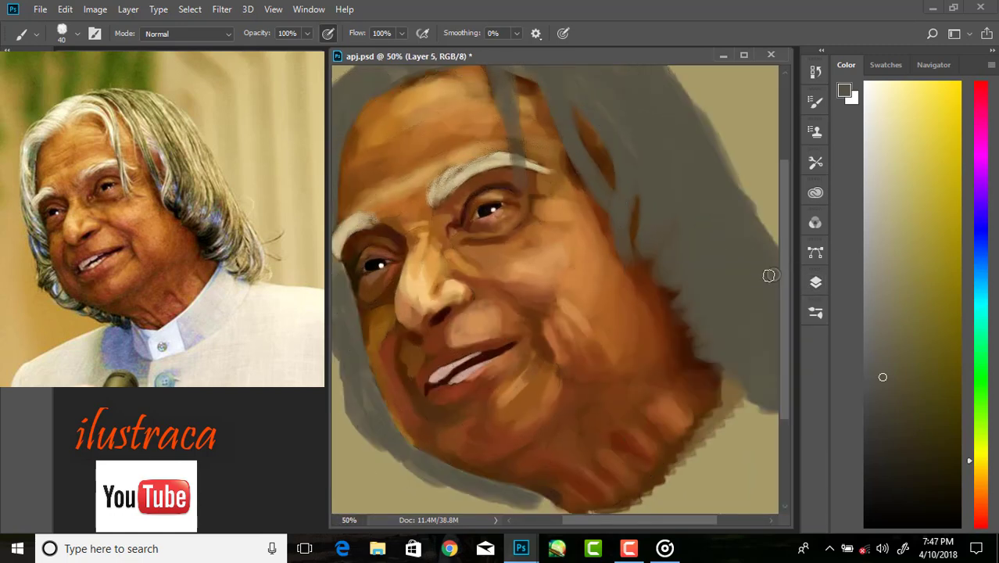
{"action": "key", "text": "ctrl+plus"}
{"action": "key", "text": "bracketleft"}
{"action": "key", "text": "d"}
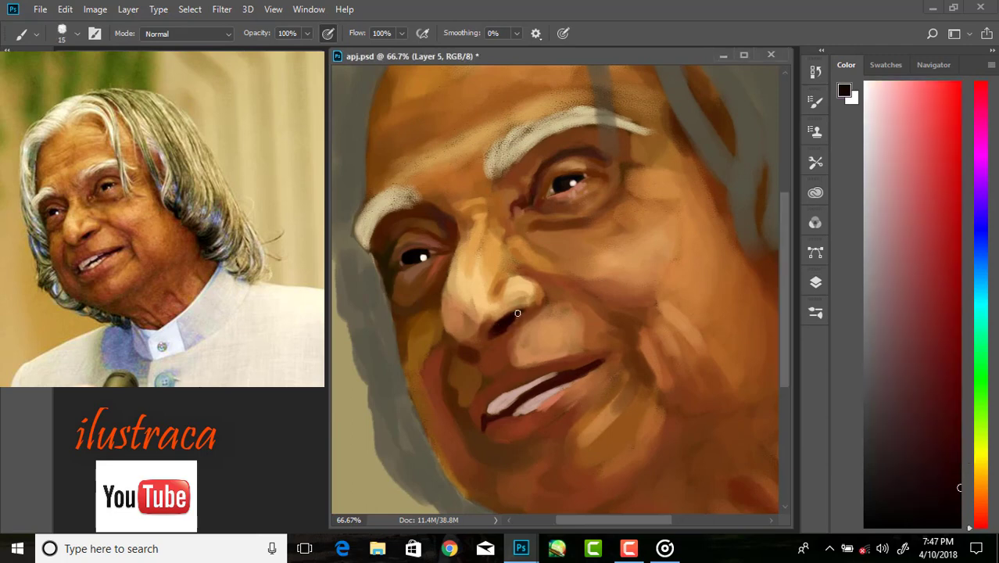
- Sample browns and darker skin tones from the cheek and beside the nose
{"action": "left_click", "coordinate": [495, 323], "text": "alt"}
{"action": "left_click", "coordinate": [534, 302], "text": "alt"}
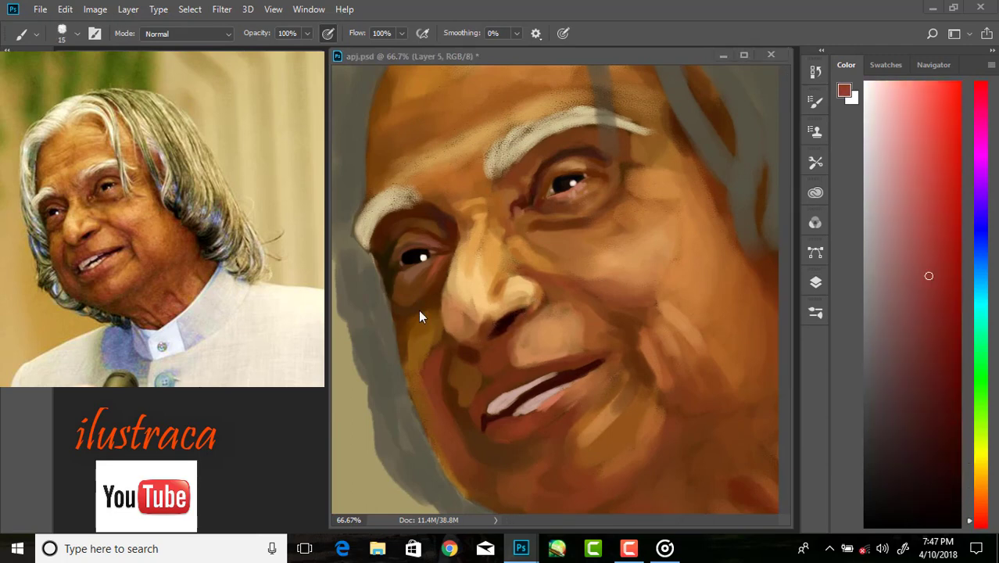
{"action": "left_click", "coordinate": [477, 340], "text": "alt"}
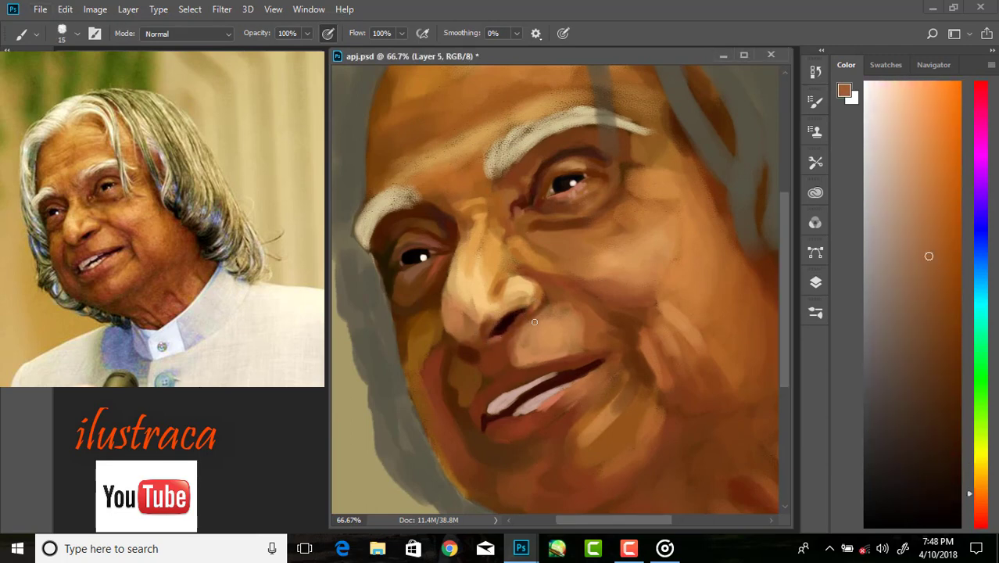
{"action": "left_click", "coordinate": [439, 296], "text": "alt"}
{"action": "key", "text": "bracketright"}
{"action": "key", "text": "bracketright"}
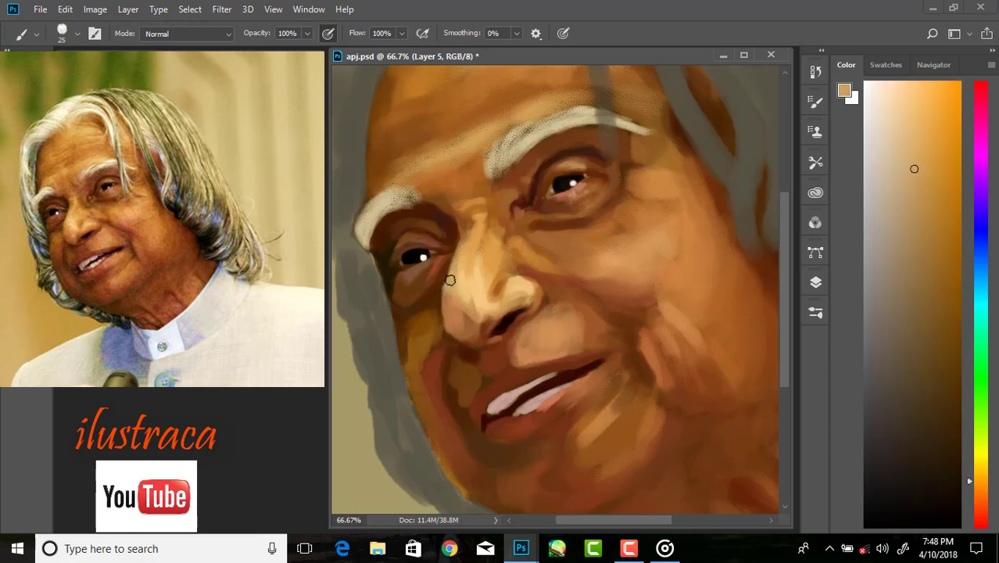
{"action": "left_click", "coordinate": [444, 282], "text": "alt"}
{"action": "left_click", "coordinate": [469, 311], "text": "alt"}
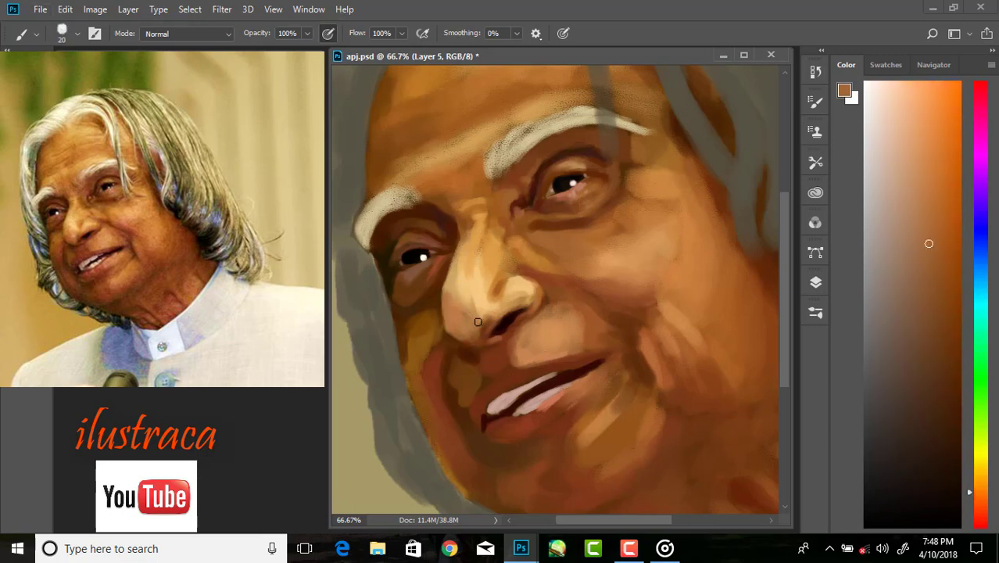
- Sample lighter orange-brown, peach and mid skin tones from the nose and cheek
{"action": "left_click", "coordinate": [498, 318], "text": "alt"}
{"action": "left_click", "coordinate": [513, 282], "text": "alt"}
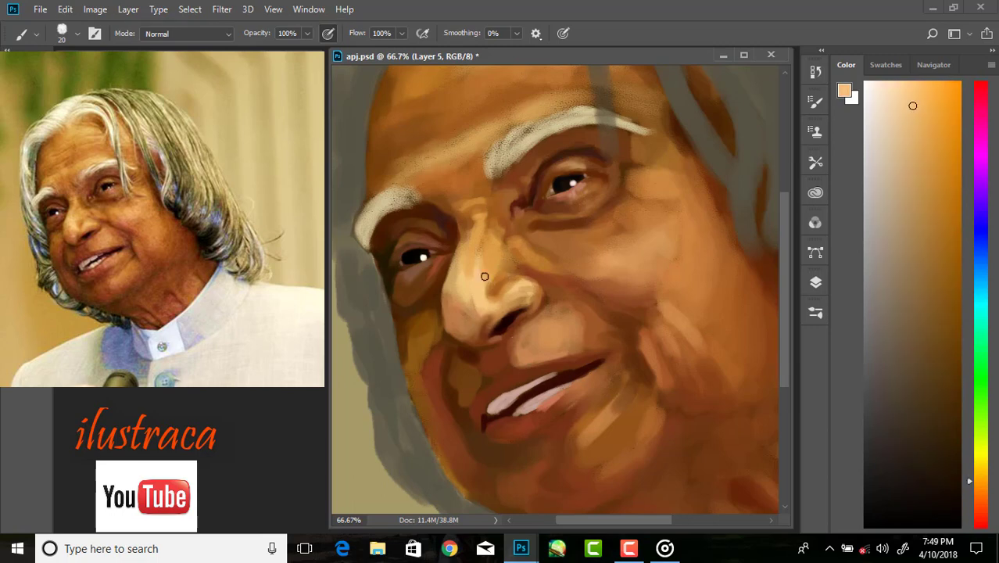
{"action": "left_click", "coordinate": [501, 317], "text": "alt"}
{"action": "left_click", "coordinate": [469, 332], "text": "alt"}
{"action": "left_click", "coordinate": [471, 332], "text": "alt"}
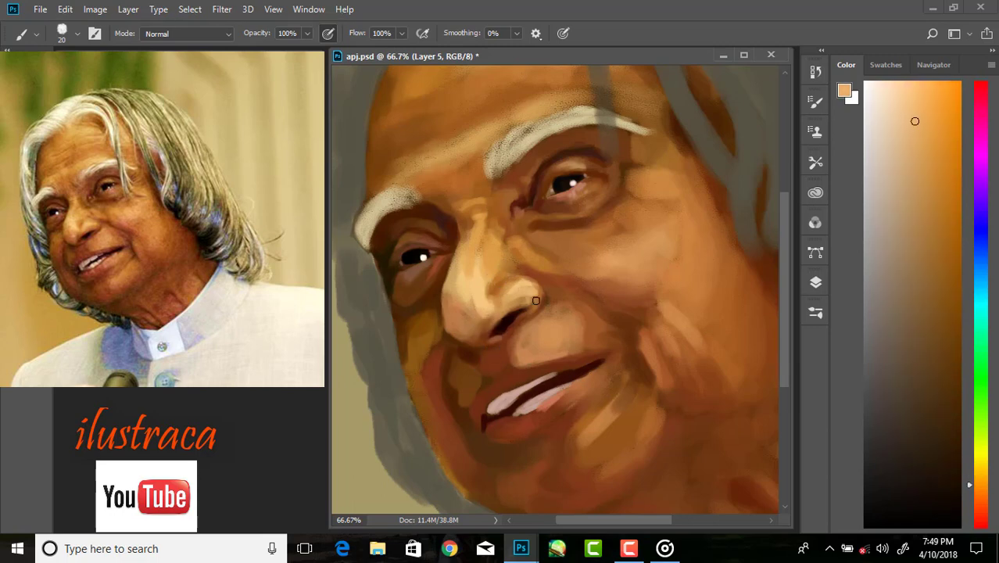
{"action": "left_click", "coordinate": [518, 282], "text": "alt"}
{"action": "left_click", "coordinate": [532, 307], "text": "alt"}
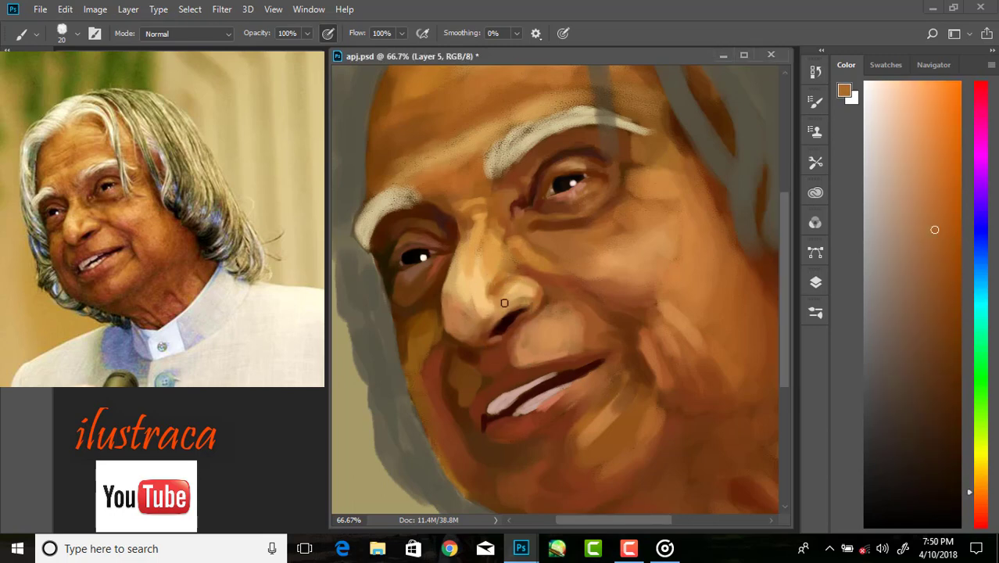
- Enlarge the brush in its settings and sample more peach and orange skin tones
{"action": "left_click", "coordinate": [814, 315]}
{"action": "left_click", "coordinate": [692, 313]}
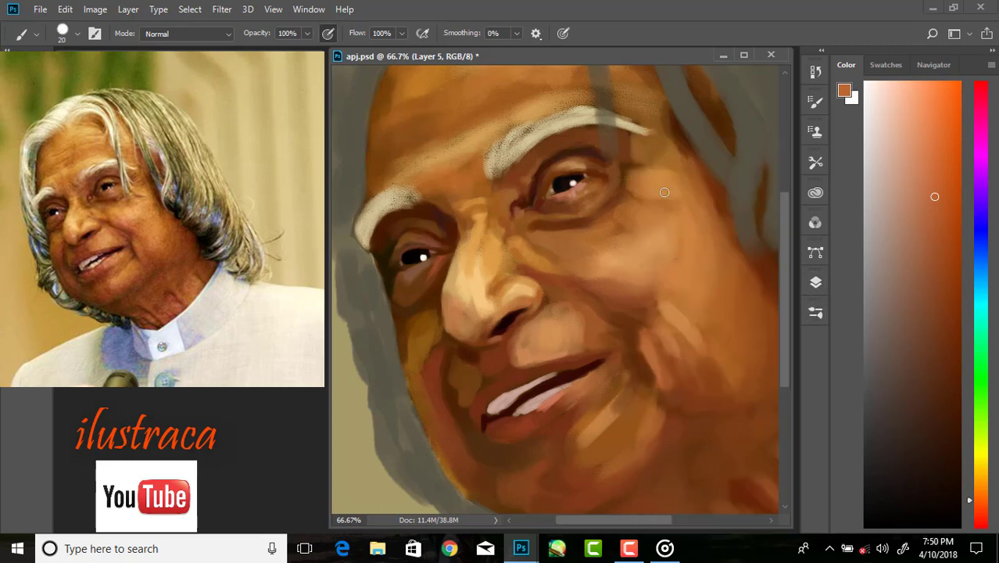
{"action": "left_click", "coordinate": [459, 342], "text": "alt"}
{"action": "left_click", "coordinate": [467, 307], "text": "alt"}
{"action": "left_click", "coordinate": [473, 338], "text": "alt"}
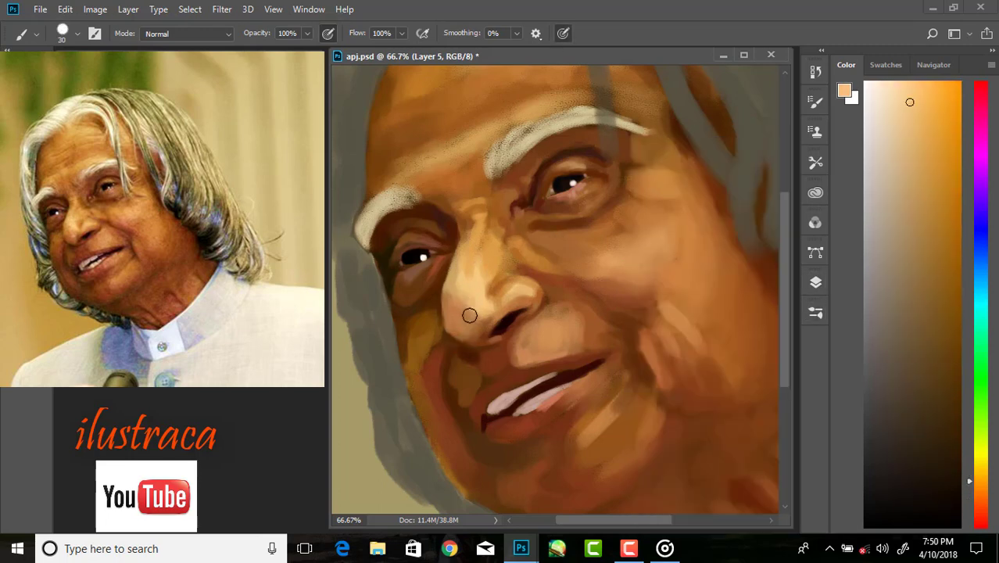
{"action": "left_click", "coordinate": [472, 317], "text": "alt"}
{"action": "left_click", "coordinate": [455, 291], "text": "alt"}
{"action": "left_click", "coordinate": [452, 330], "text": "alt"}
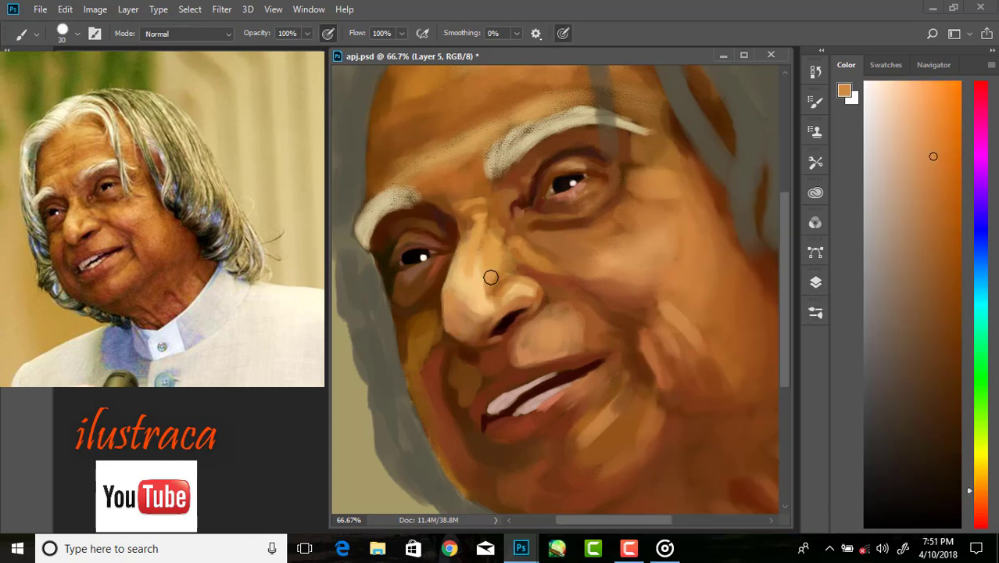
- Choose the Soft Round Pressure Opacity brush from the brush presets
{"action": "left_click", "coordinate": [815, 312]}
{"action": "scroll", "coordinate": [712, 352], "scroll_direction": "down", "scroll_amount": 1}
{"action": "left_click", "coordinate": [704, 406]}
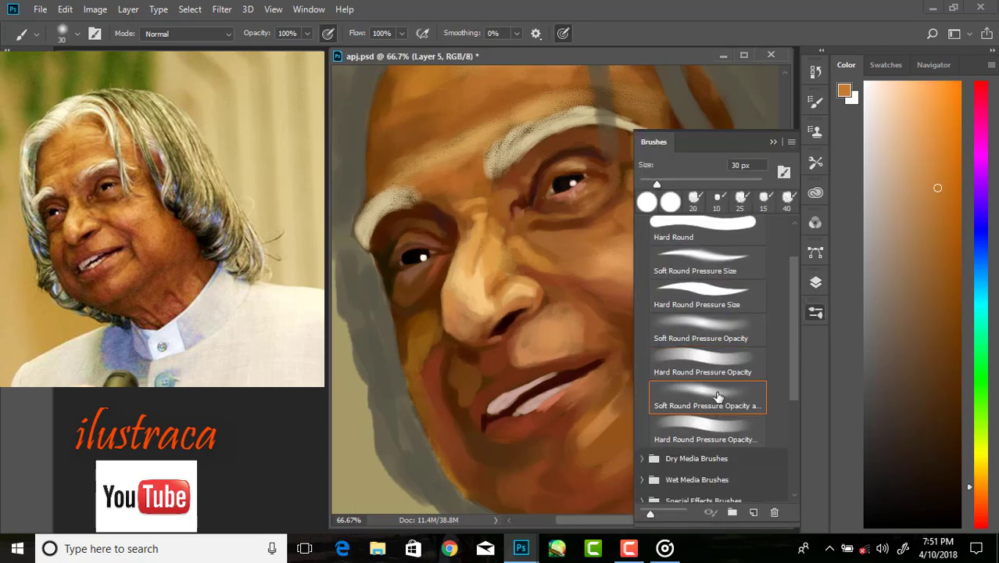
{"action": "left_click", "coordinate": [816, 312]}
{"action": "left_click", "coordinate": [478, 275], "text": "alt"}
- Sample nose, shadow, orange and forehead tan tones with the soft brush
{"action": "left_click", "coordinate": [481, 313], "text": "alt"}
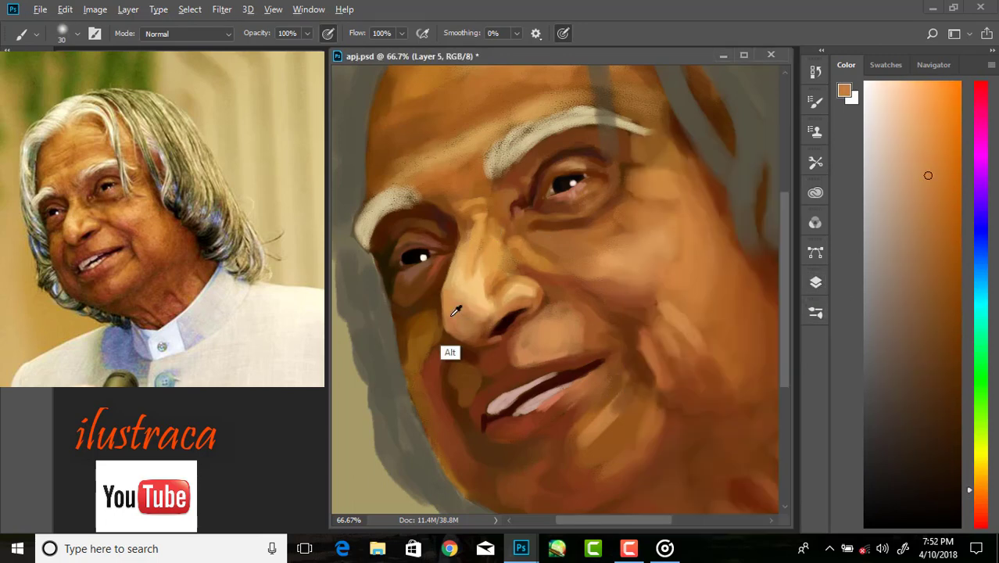
{"action": "left_click", "coordinate": [444, 332], "text": "alt"}
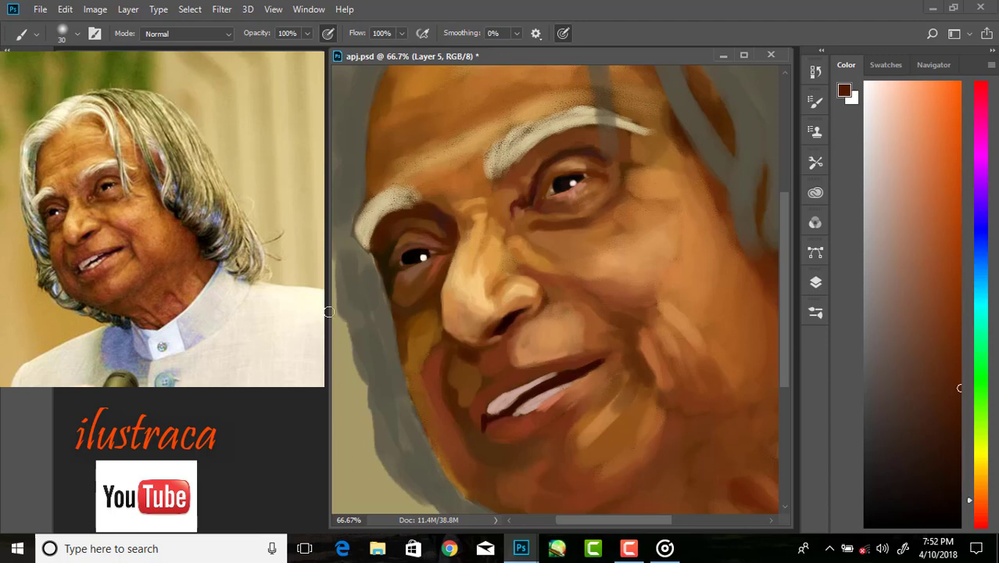
{"action": "left_click", "coordinate": [513, 328], "text": "alt"}
{"action": "left_click", "coordinate": [564, 279], "text": "alt"}
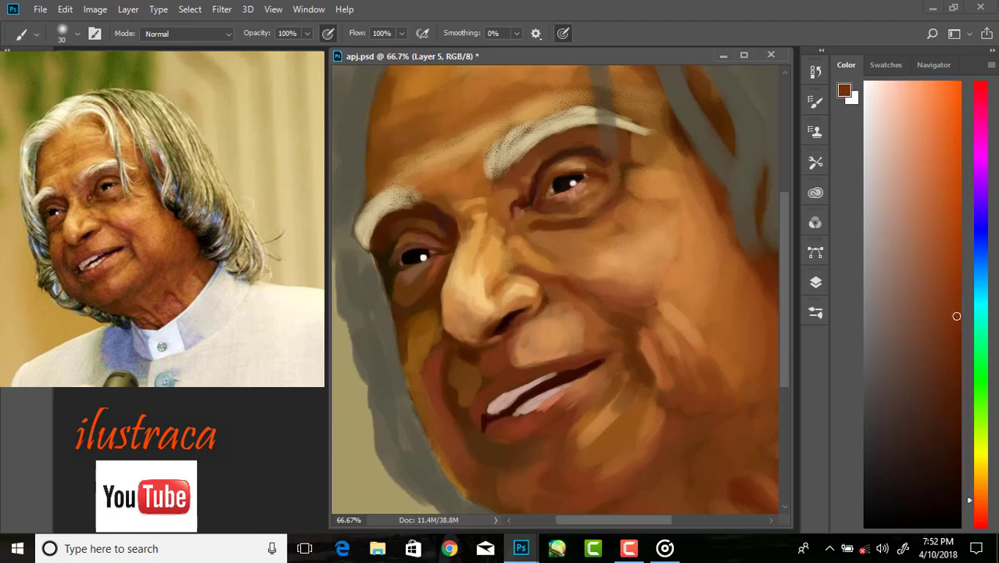
{"action": "left_click", "coordinate": [513, 259], "text": "alt"}
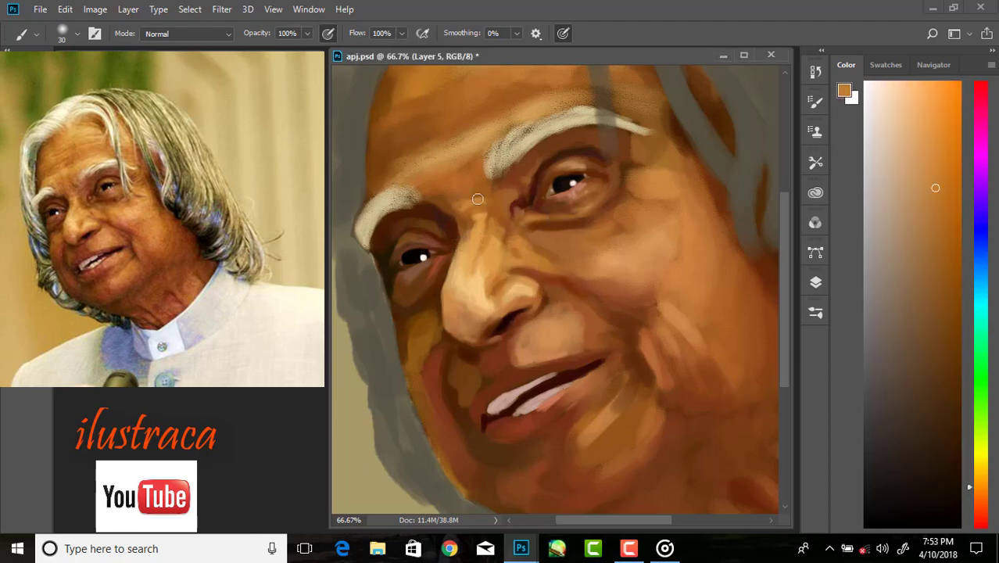
{"action": "left_click", "coordinate": [466, 222], "text": "alt"}
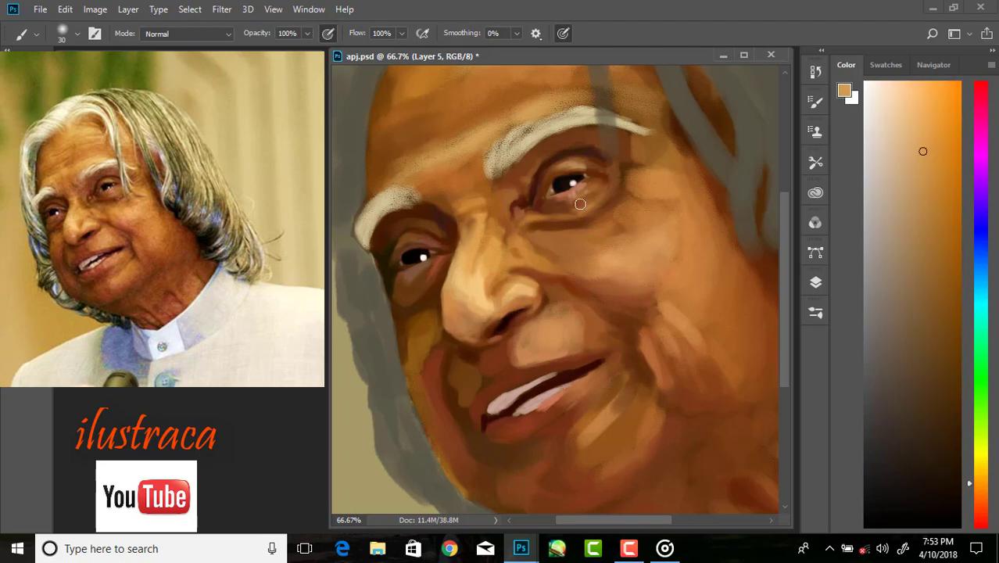
{"action": "scroll", "coordinate": [468, 228], "scroll_direction": "down", "scroll_amount": 1, "text": "alt"}
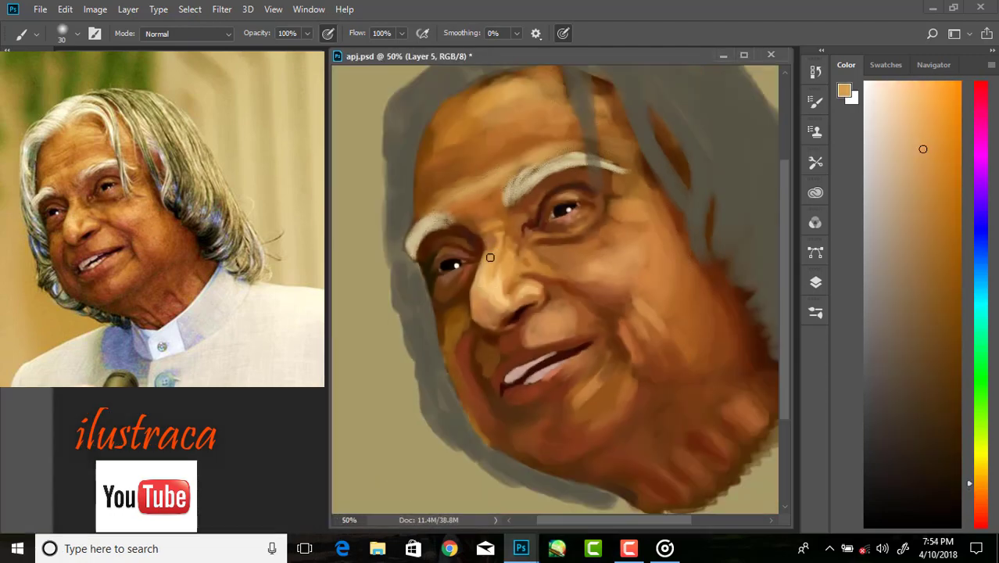
- Open the brush presets, shrink the brush, and sample near-black and reddish brown from the eye
{"action": "left_click", "coordinate": [499, 204], "text": "alt"}
{"action": "key", "text": "F5"}
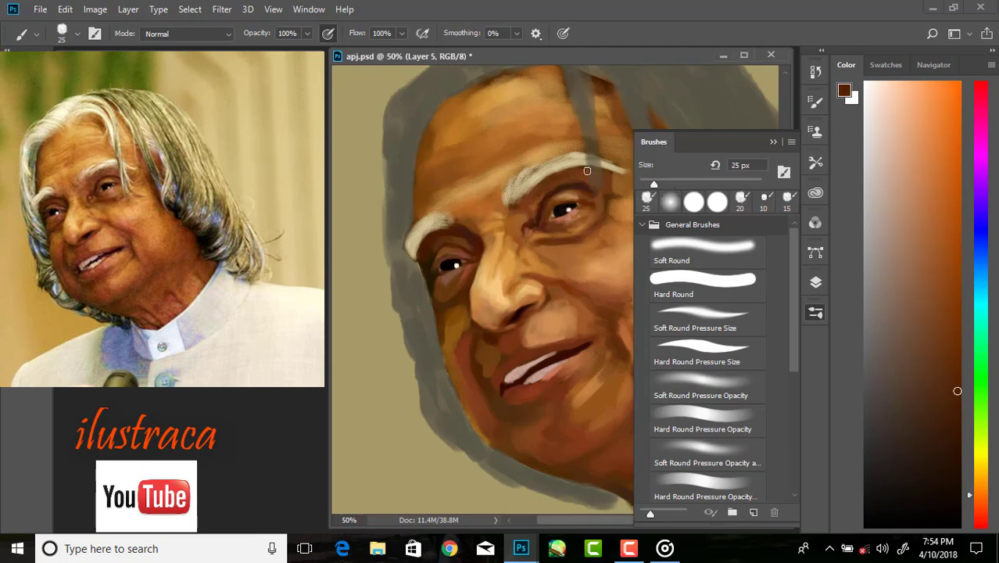
{"action": "scroll", "coordinate": [586, 188], "scroll_direction": "up", "scroll_amount": 2, "text": "alt"}
{"action": "key", "text": "bracketleft"}
{"action": "key", "text": "bracketleft"}
{"action": "left_click", "coordinate": [583, 126], "text": "alt"}
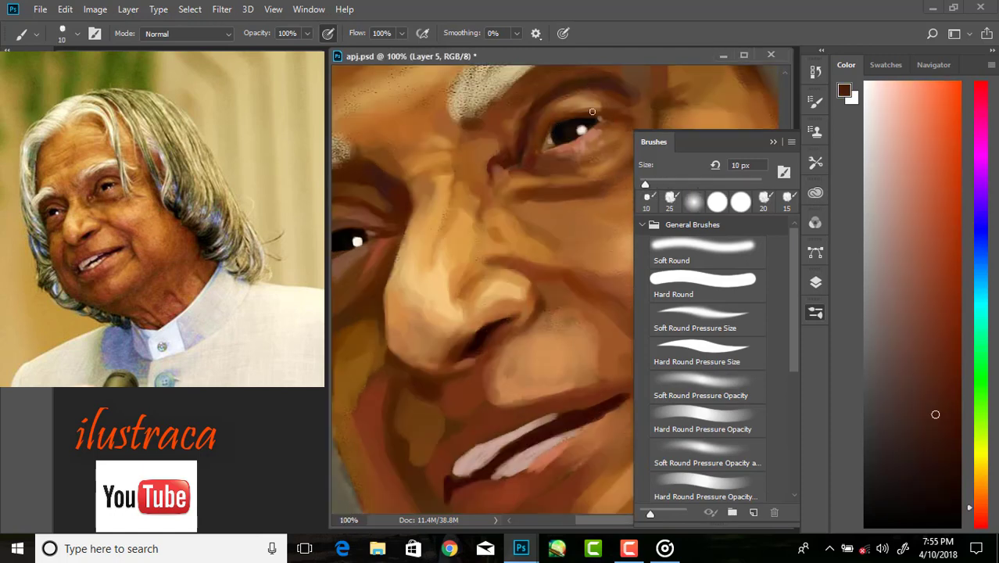
{"action": "left_click", "coordinate": [597, 122], "text": "alt"}
- Zoom in on the eyes and sample orange-brown and pinkish skin tones around the eyelids
{"action": "scroll", "coordinate": [540, 147], "scroll_direction": "down", "scroll_amount": 2, "text": "alt"}
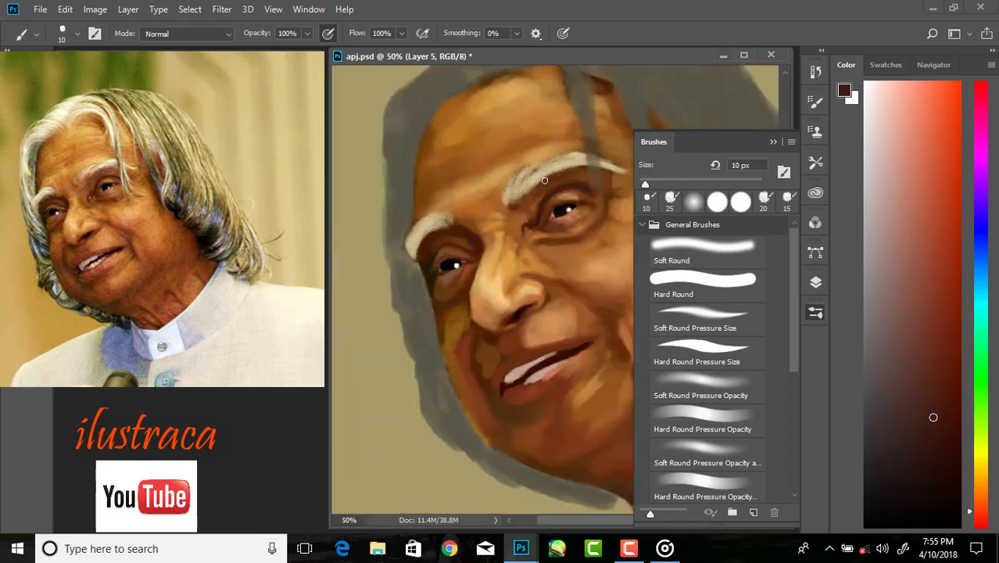
{"action": "scroll", "coordinate": [545, 180], "scroll_direction": "down", "scroll_amount": 1, "text": "alt"}
{"action": "scroll", "coordinate": [545, 181], "scroll_direction": "up", "scroll_amount": 1, "text": "alt"}
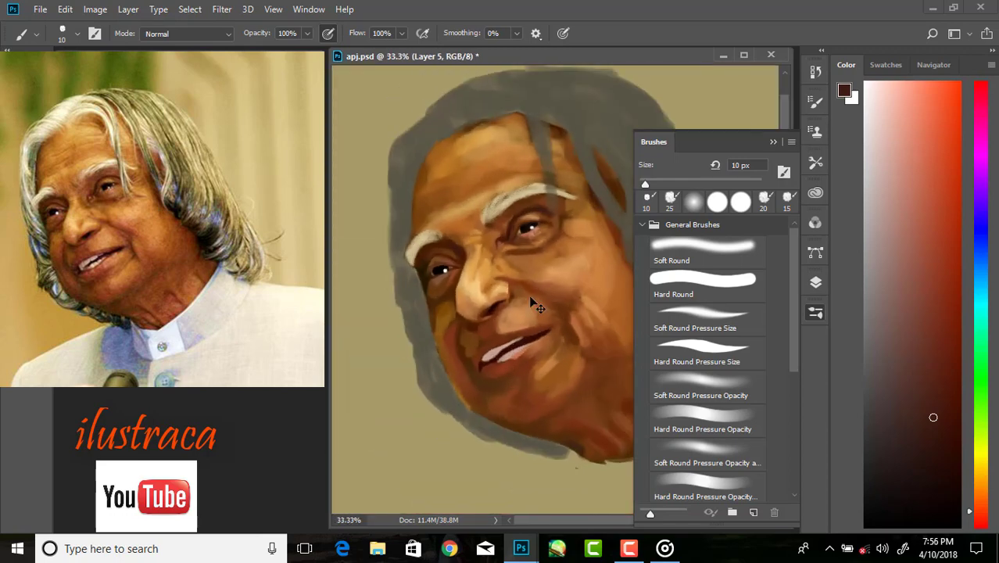
{"action": "scroll", "coordinate": [501, 250], "scroll_direction": "up", "scroll_amount": 1, "text": "alt"}
{"action": "key", "text": "bracketright"}
{"action": "key", "text": "bracketright"}
{"action": "left_click", "coordinate": [491, 291], "text": "alt"}
{"action": "left_click", "coordinate": [482, 234], "text": "alt"}
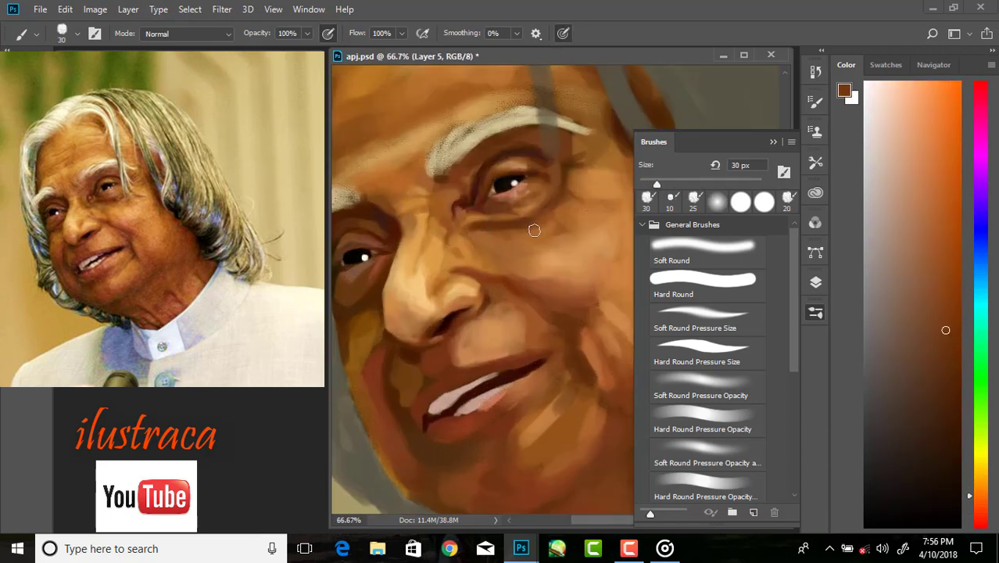
{"action": "left_click", "coordinate": [569, 195], "text": "alt"}
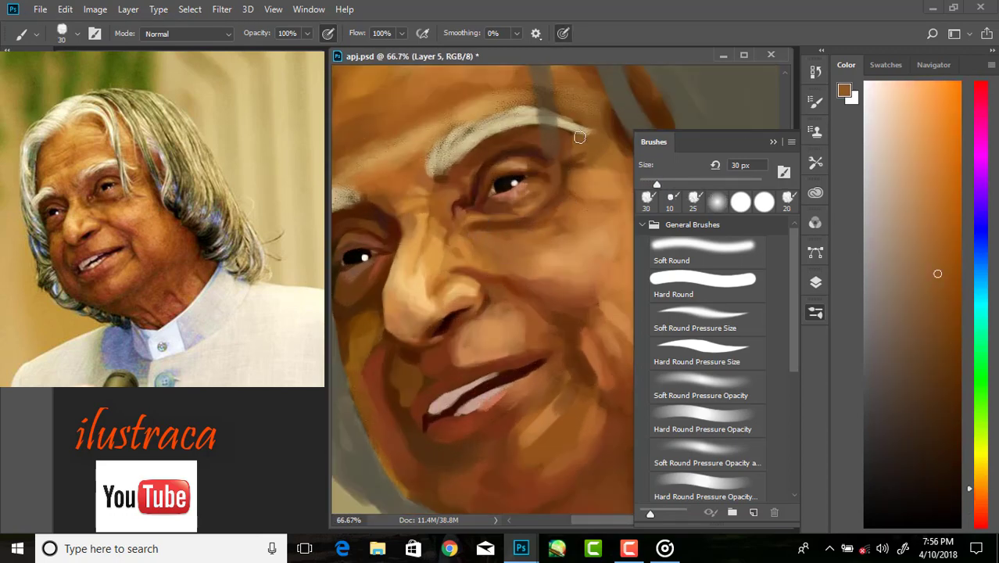
{"action": "left_click", "coordinate": [461, 193], "text": "alt"}
{"action": "left_click", "coordinate": [490, 159], "text": "alt"}
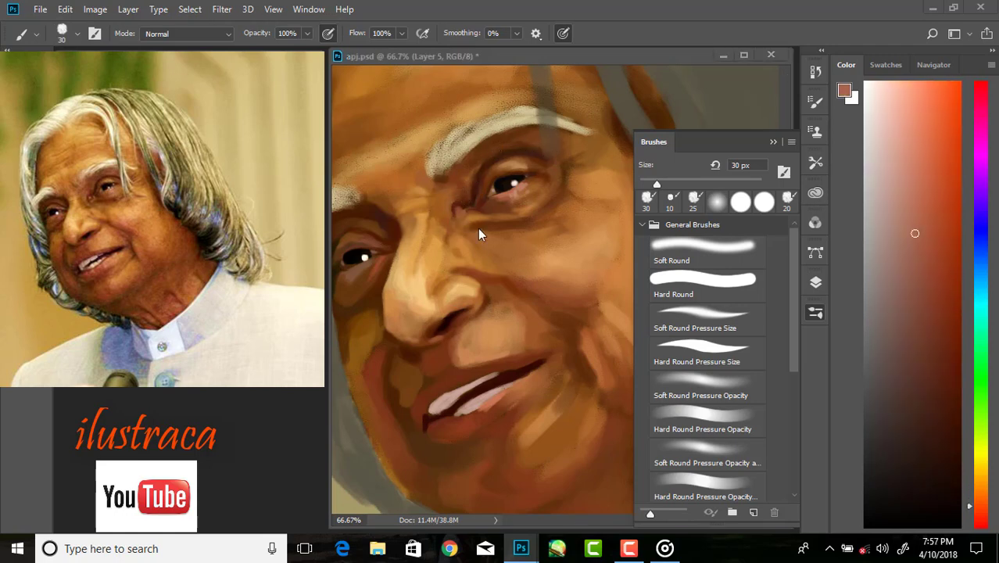
- Shade the eye crease and inner eye corner with dark browns at 10 px and 20 px
{"action": "key", "text": "bracketleft"}
{"action": "key", "text": "bracketleft"}
{"action": "left_click", "coordinate": [491, 189], "text": "alt"}
{"action": "left_click", "coordinate": [427, 248], "text": "alt"}
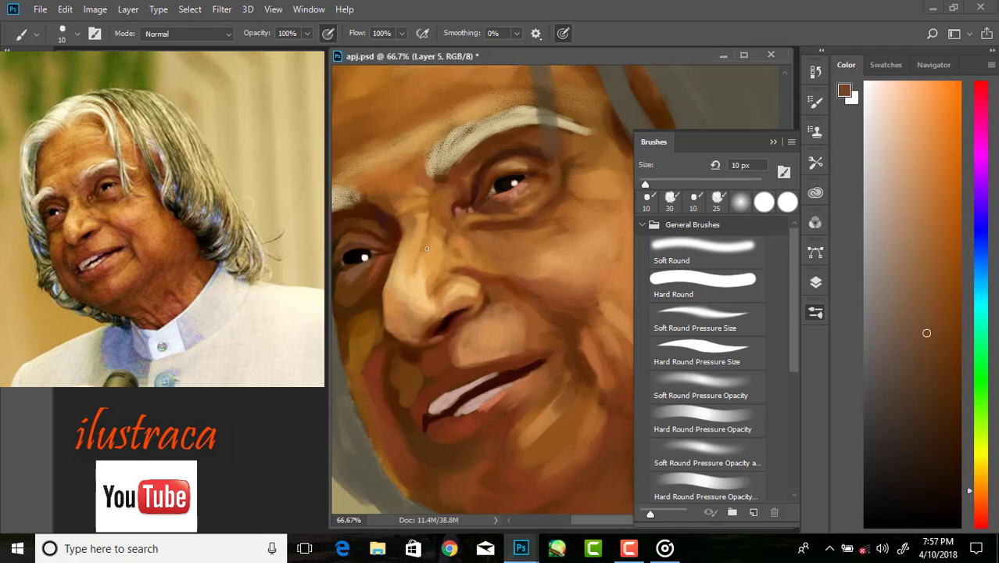
{"action": "key", "text": "bracketright"}
{"action": "left_click", "coordinate": [465, 176], "text": "alt"}
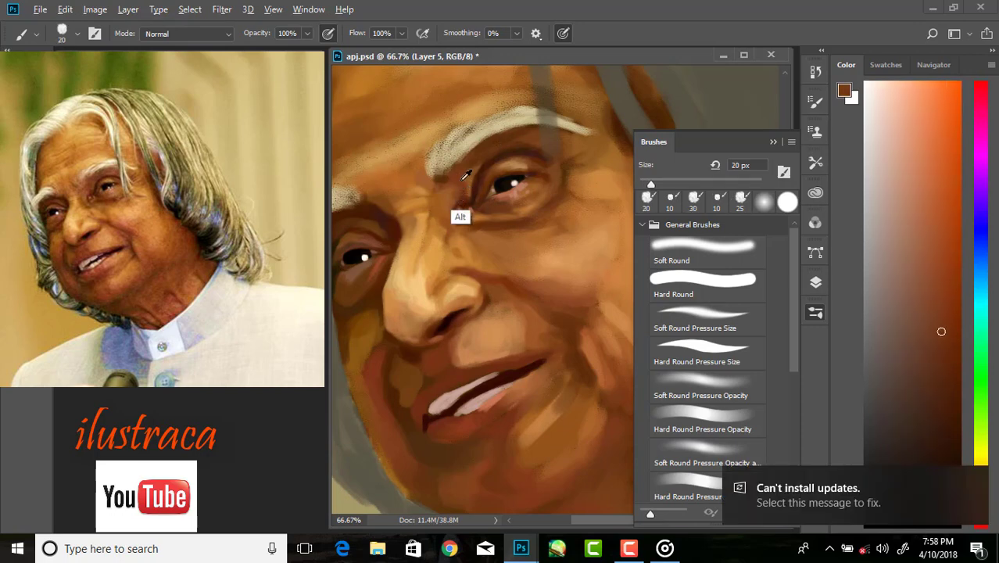
{"action": "left_click", "coordinate": [440, 232], "text": "alt"}
{"action": "left_click", "coordinate": [462, 206], "text": "alt"}
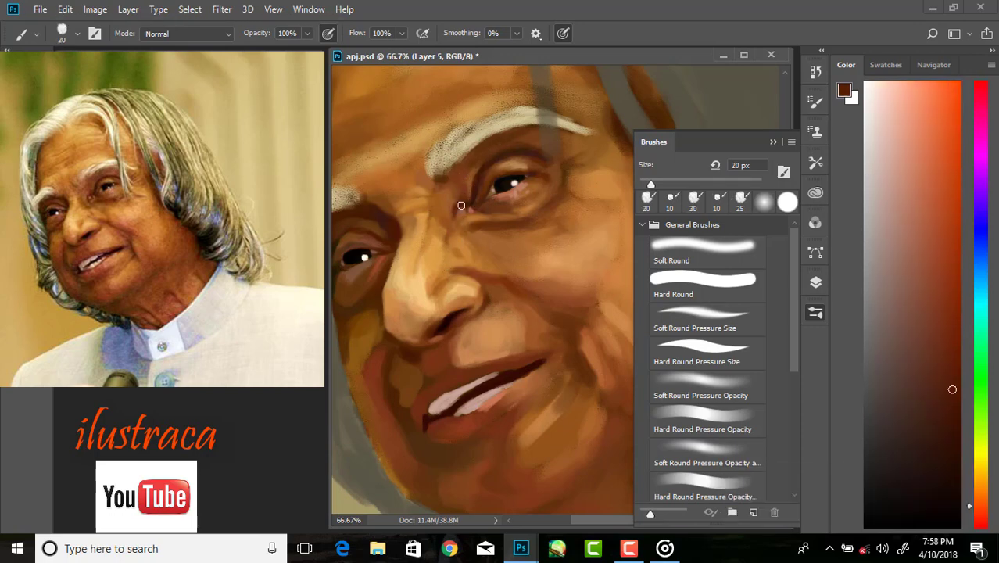
{"action": "key", "text": "ctrl+minus"}
{"action": "key", "text": "ctrl+minus"}
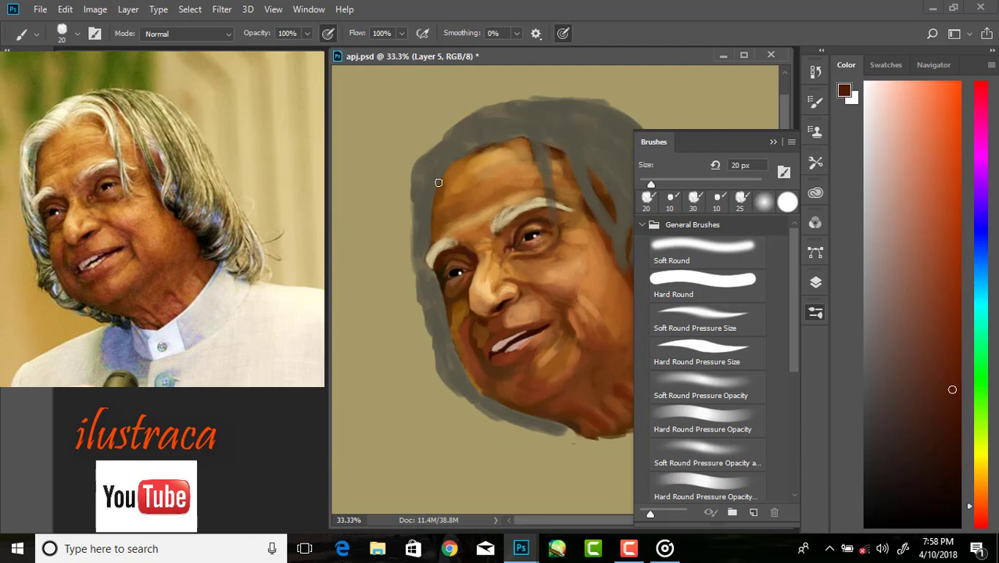
{"action": "left_click", "coordinate": [808, 317]}
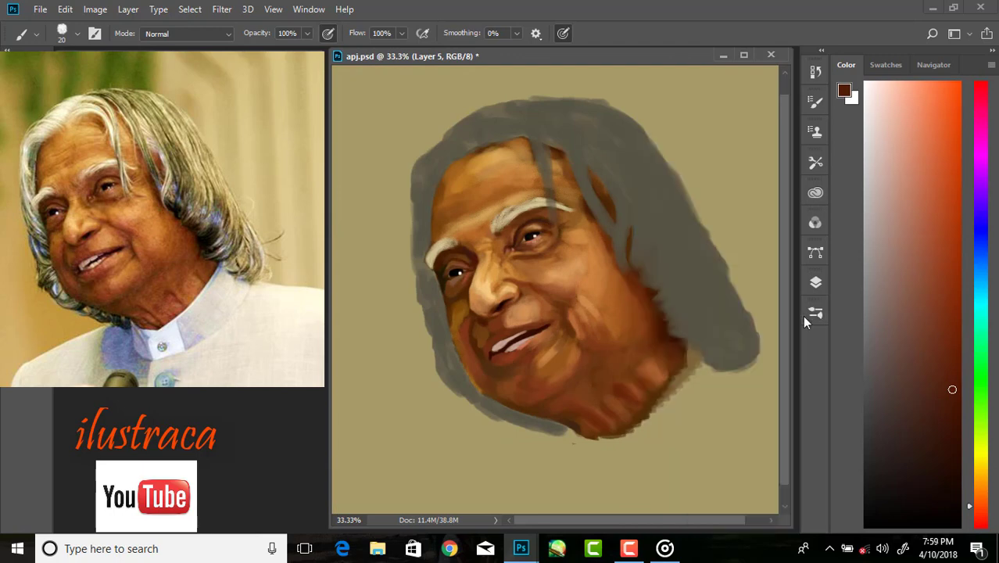
- Paint browns and darker tones around the left eye and beside the nose
{"action": "key", "text": "ctrl+plus"}
{"action": "key", "text": "ctrl+plus"}
{"action": "left_click", "coordinate": [429, 246], "text": "alt"}
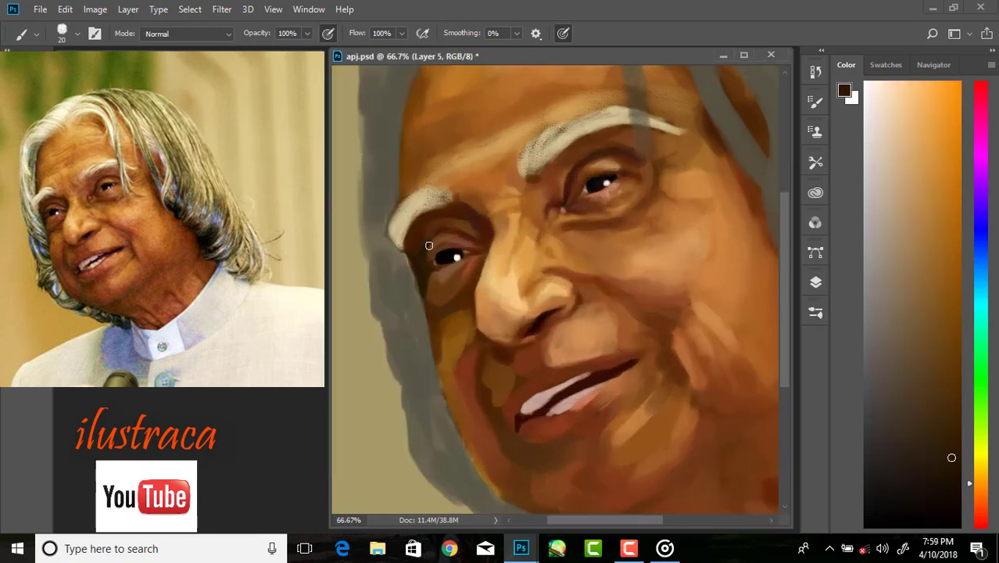
{"action": "left_click", "coordinate": [461, 267], "text": "alt"}
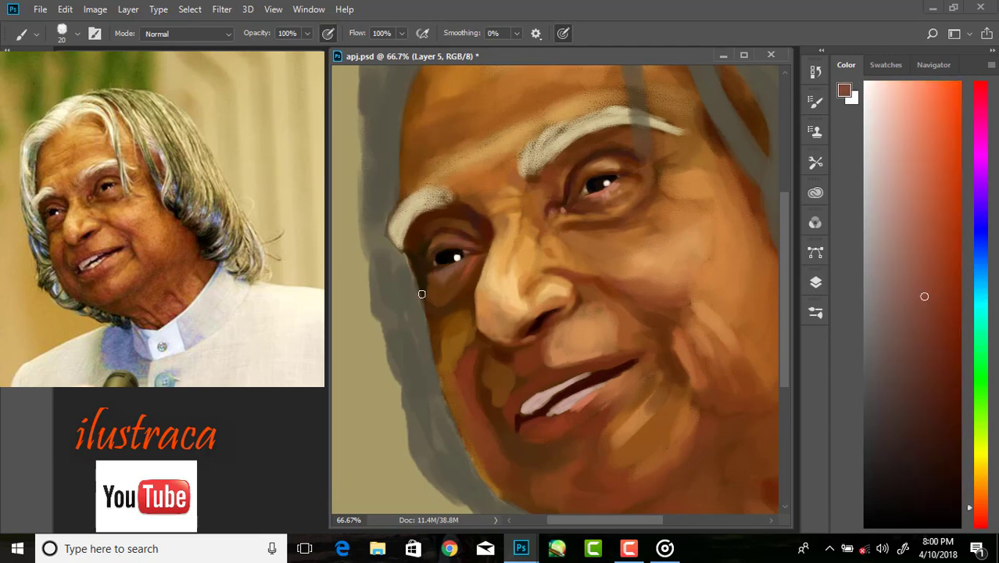
{"action": "left_click", "coordinate": [422, 294], "text": "alt"}
{"action": "left_click", "coordinate": [491, 262], "text": "alt"}
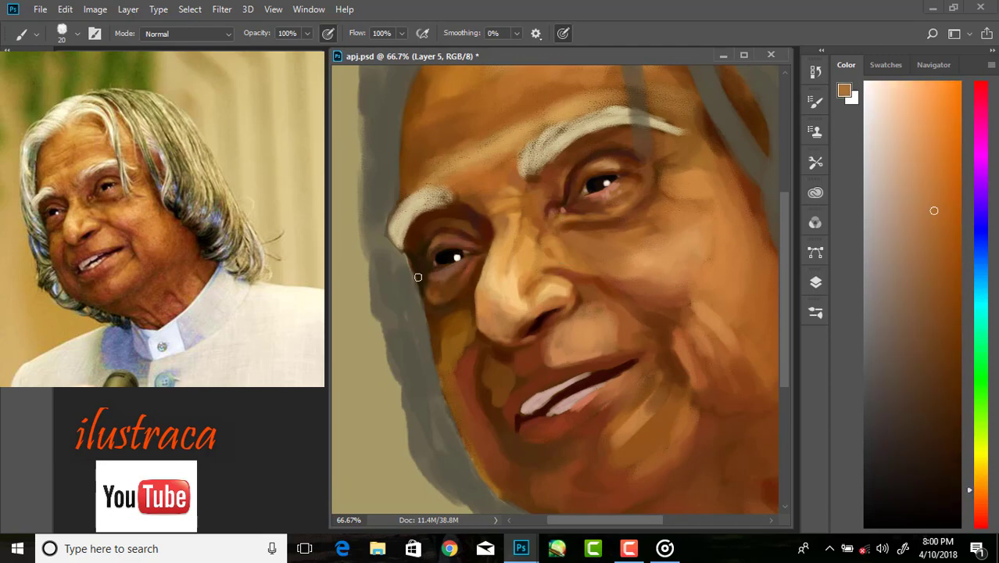
{"action": "left_click", "coordinate": [490, 287], "text": "alt"}
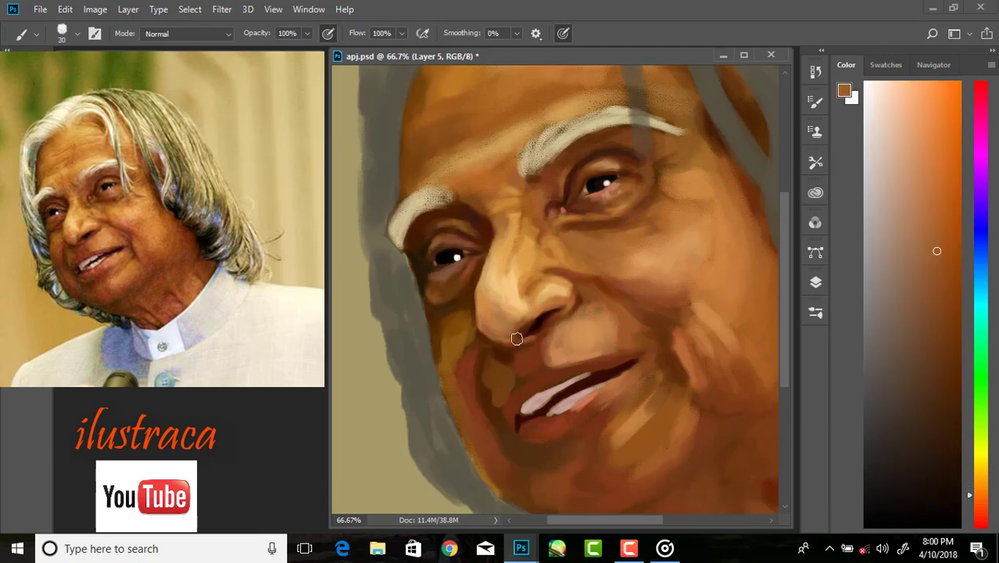
{"action": "left_click", "coordinate": [486, 335], "text": "alt"}
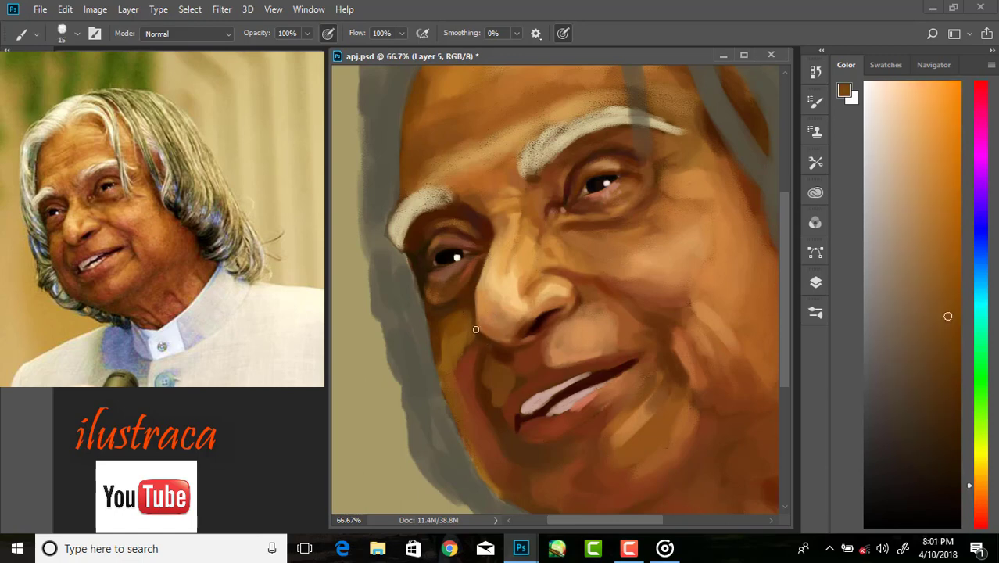
- Blend light orange and peach tones over the brow area and nose, checking the whole head
{"action": "left_click", "coordinate": [524, 221], "text": "alt"}
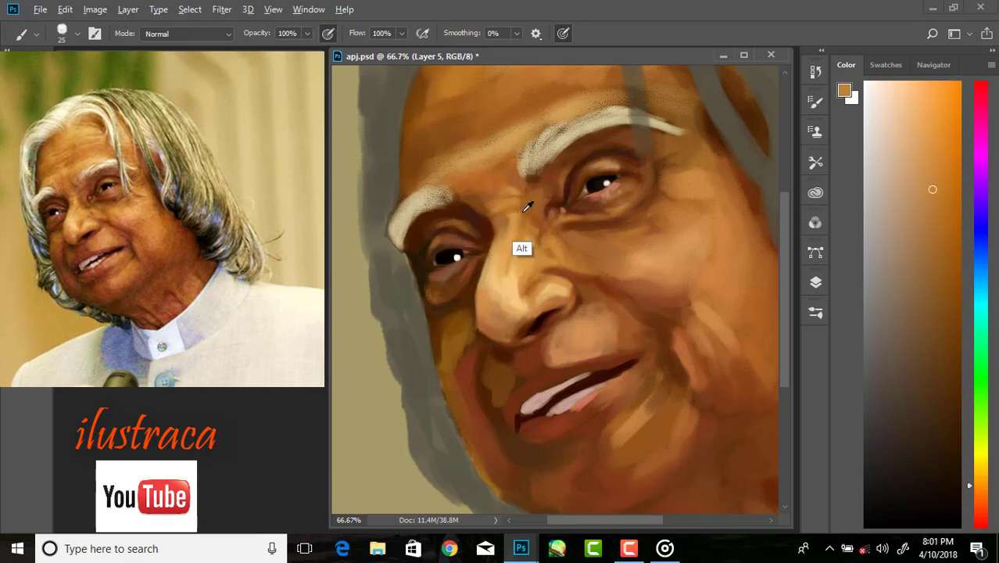
{"action": "left_click", "coordinate": [528, 226], "text": "alt"}
{"action": "left_click", "coordinate": [519, 294], "text": "alt"}
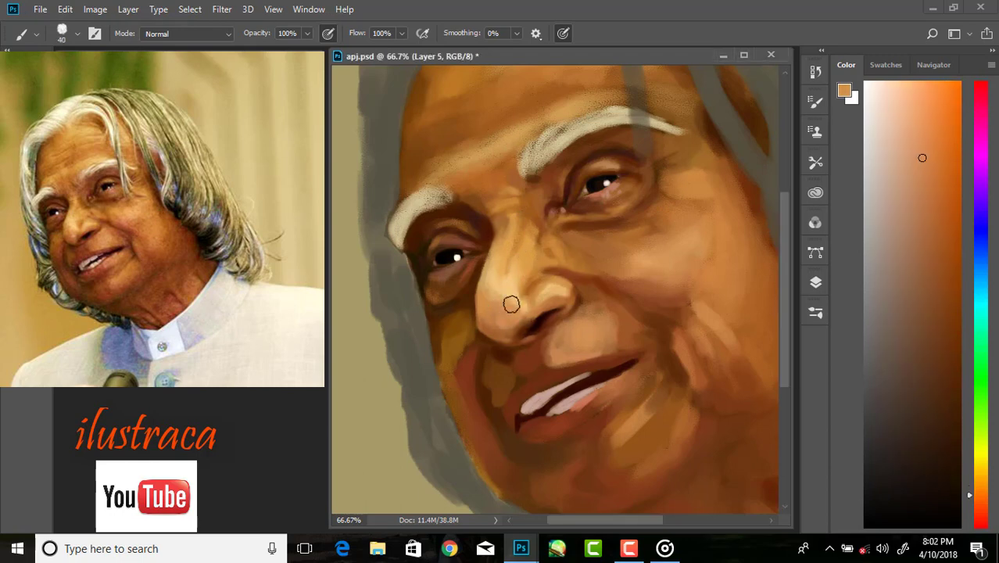
{"action": "left_click", "coordinate": [513, 312], "text": "alt"}
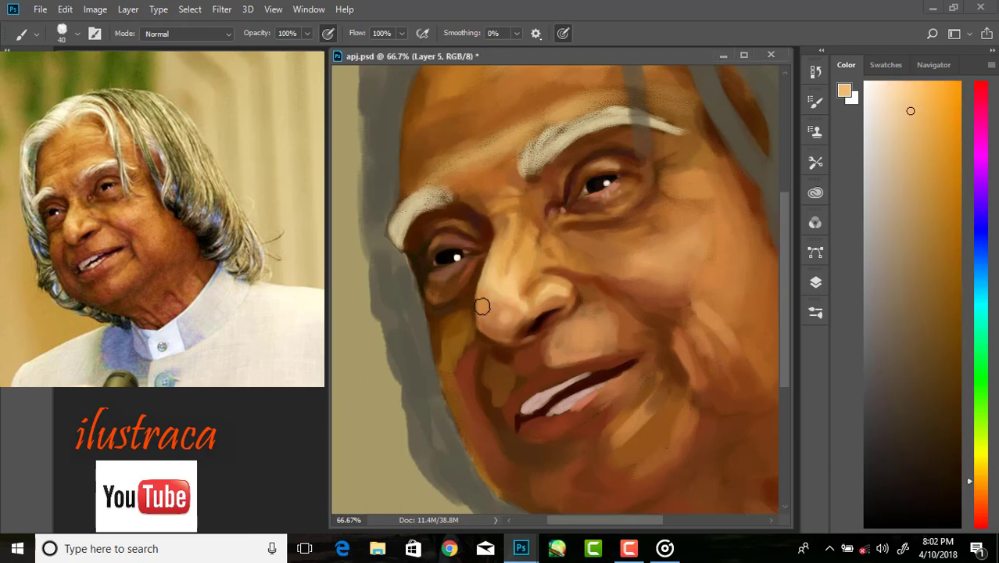
{"action": "key", "text": "ctrl+minus"}
{"action": "key", "text": "ctrl+minus"}
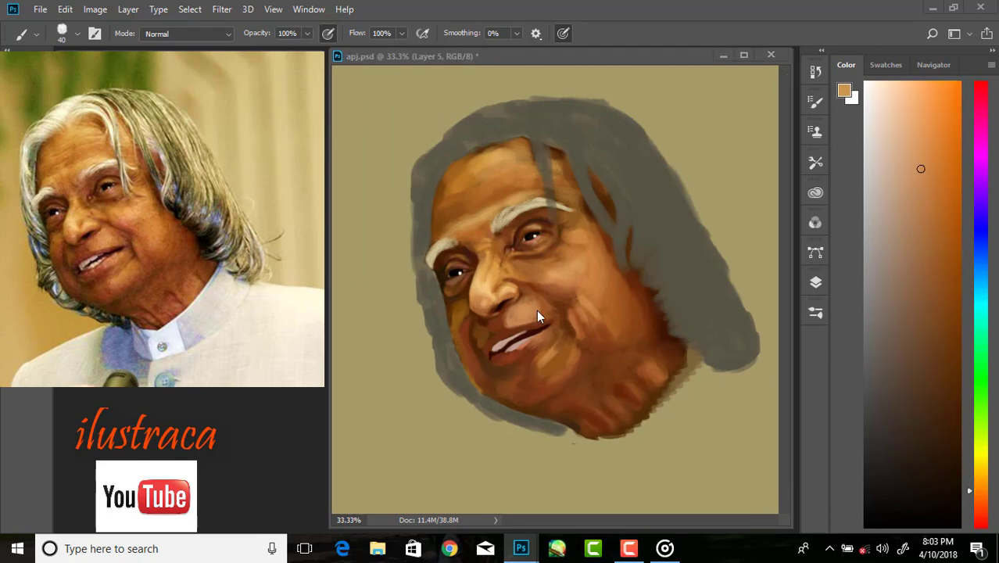
{"action": "left_click", "coordinate": [536, 310], "text": "alt"}
{"action": "key", "text": "ctrl+plus"}
{"action": "left_click", "coordinate": [528, 335], "text": "alt"}
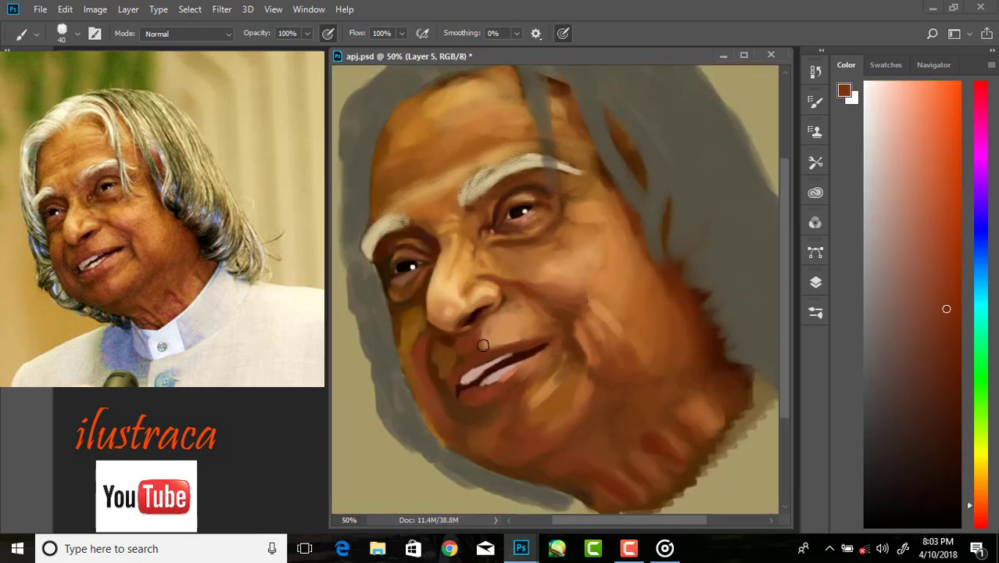
{"action": "key", "text": "ctrl+minus"}
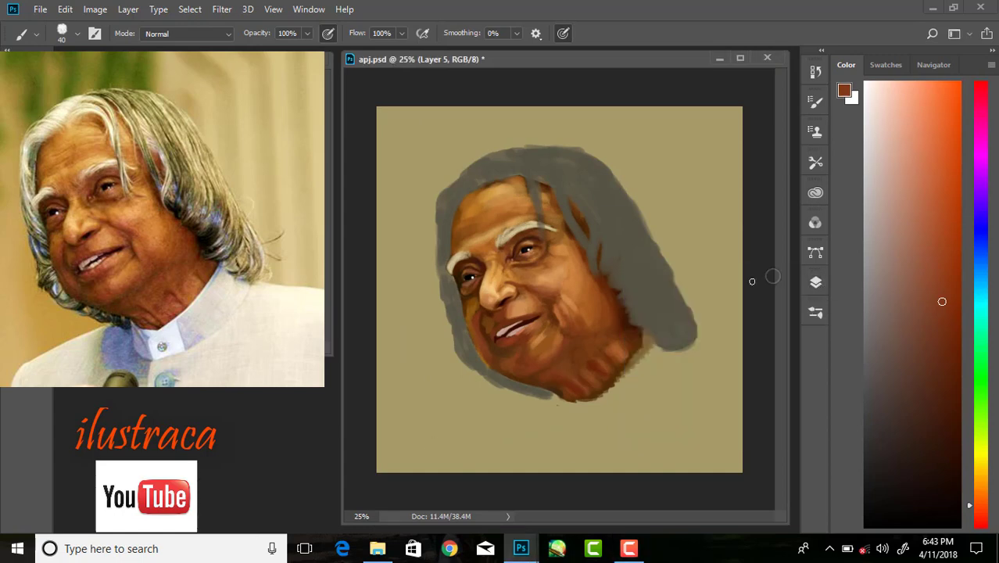
- Zoom the face to 50%, sample skin near the mouth and choose a 30 px brush preset
{"action": "key", "text": "ctrl+plus"}
{"action": "key", "text": "ctrl+plus"}
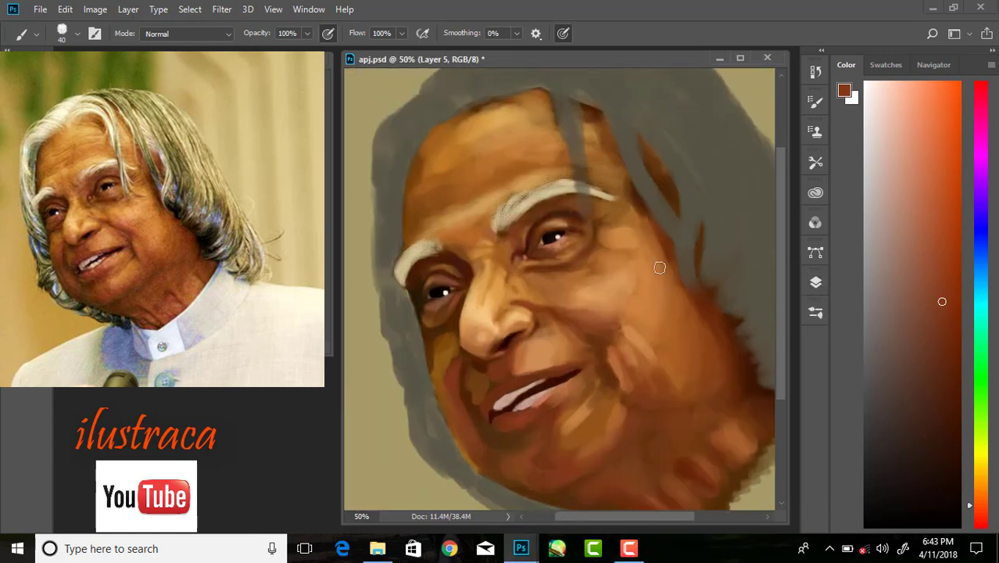
{"action": "key", "text": "bracketleft"}
{"action": "key", "text": "bracketleft"}
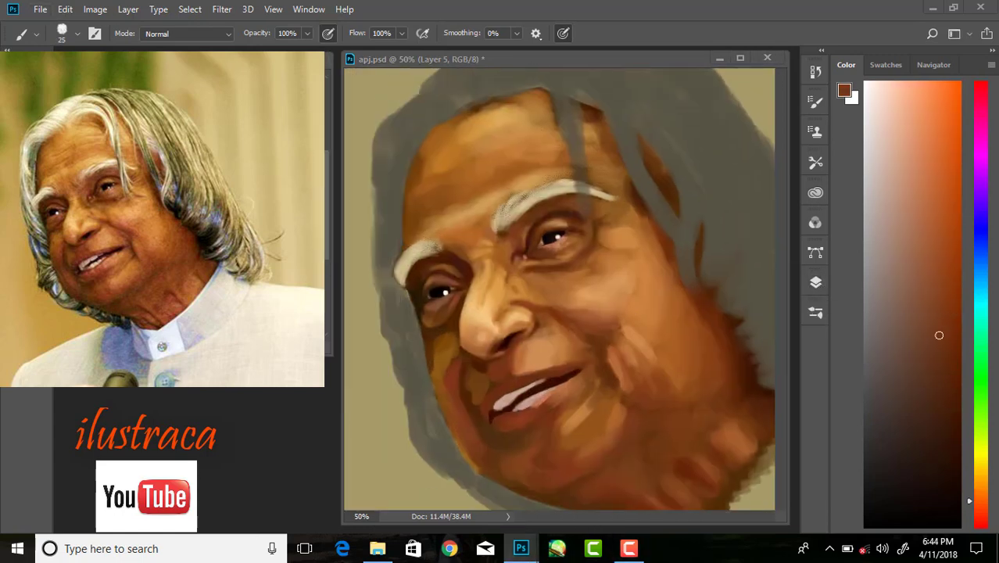
{"action": "left_click", "coordinate": [602, 373], "text": "alt"}
{"action": "key", "text": "bracketright"}
{"action": "key", "text": "bracketright"}
{"action": "key", "text": "bracketright"}
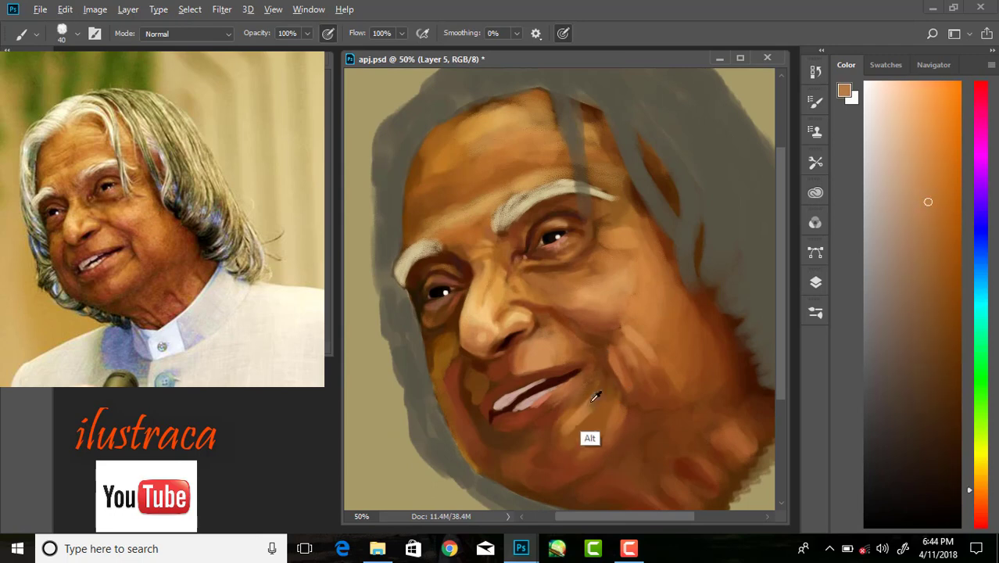
{"action": "right_click", "coordinate": [591, 394]}
{"action": "left_click", "coordinate": [670, 228]}
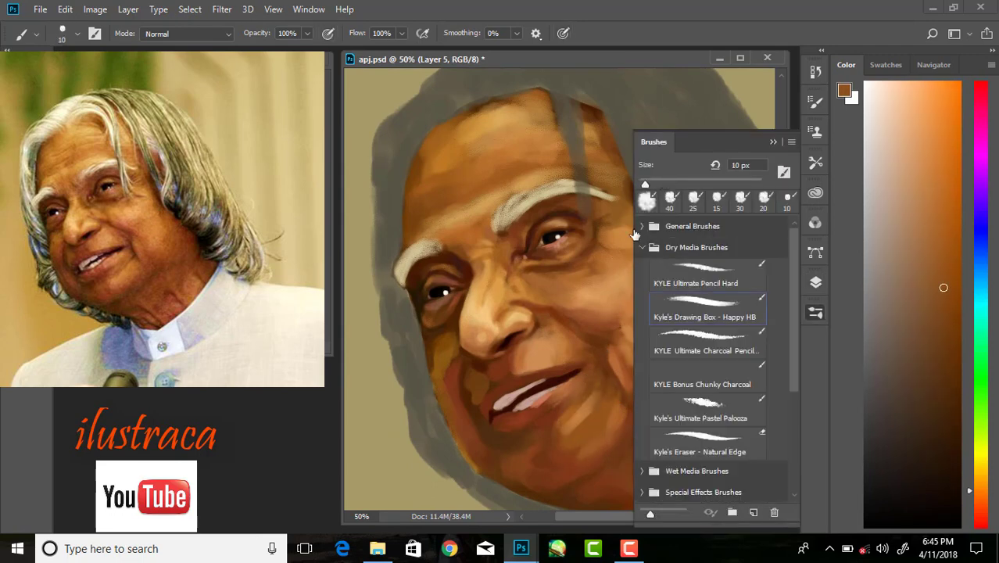
{"action": "double_click", "coordinate": [691, 277]}
- Sample darker brown and lighter orange skin tones, and switch to a soft pressure-opacity brush
{"action": "left_click", "coordinate": [583, 401], "text": "alt"}
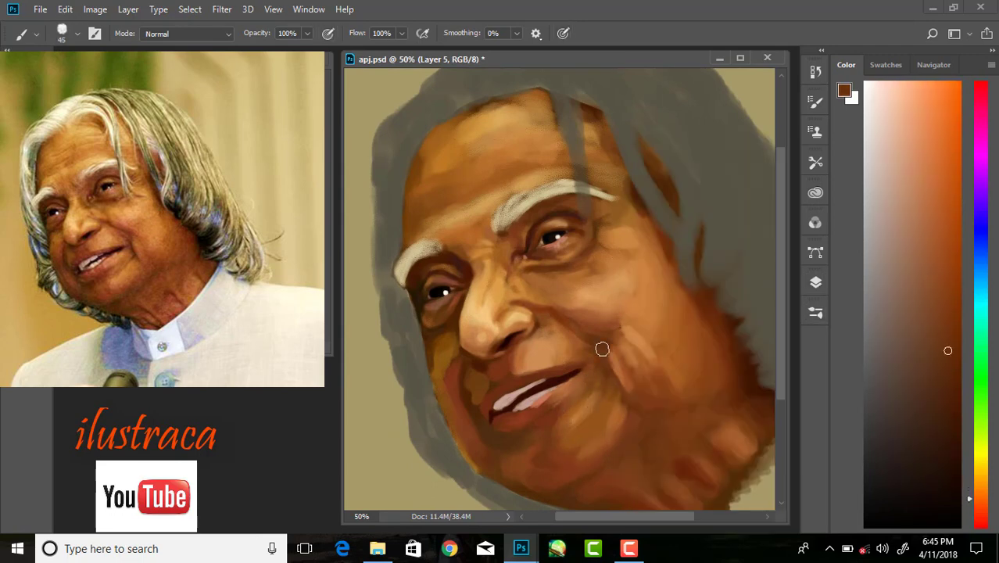
{"action": "left_click", "coordinate": [545, 303], "text": "alt"}
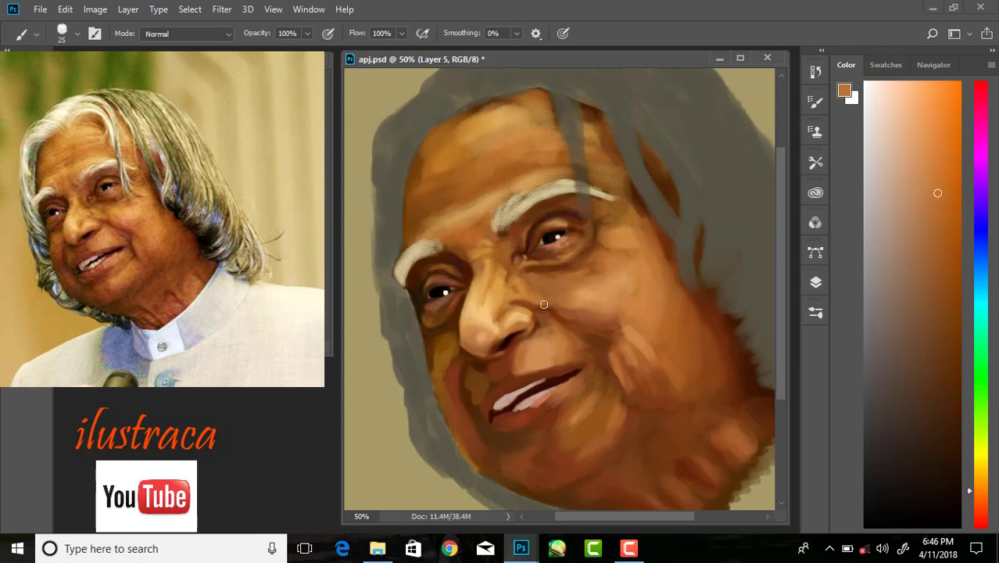
{"action": "left_click", "coordinate": [558, 281], "text": "alt"}
{"action": "left_click", "coordinate": [623, 259], "text": "alt"}
{"action": "key", "text": "F5"}
{"action": "left_click", "coordinate": [538, 298], "text": "alt"}
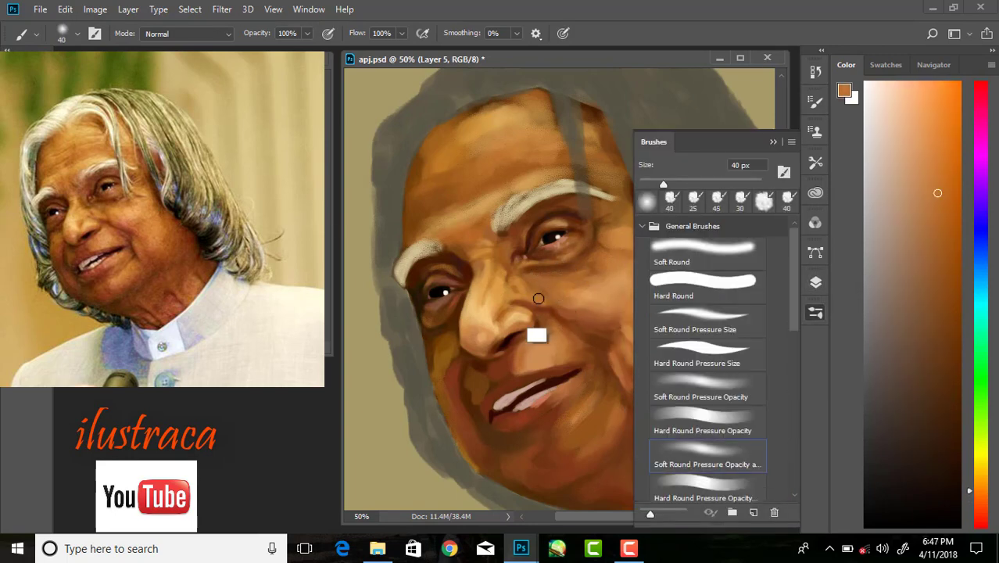
{"action": "left_click", "coordinate": [575, 297], "text": "alt"}
{"action": "left_click", "coordinate": [582, 321], "text": "alt"}
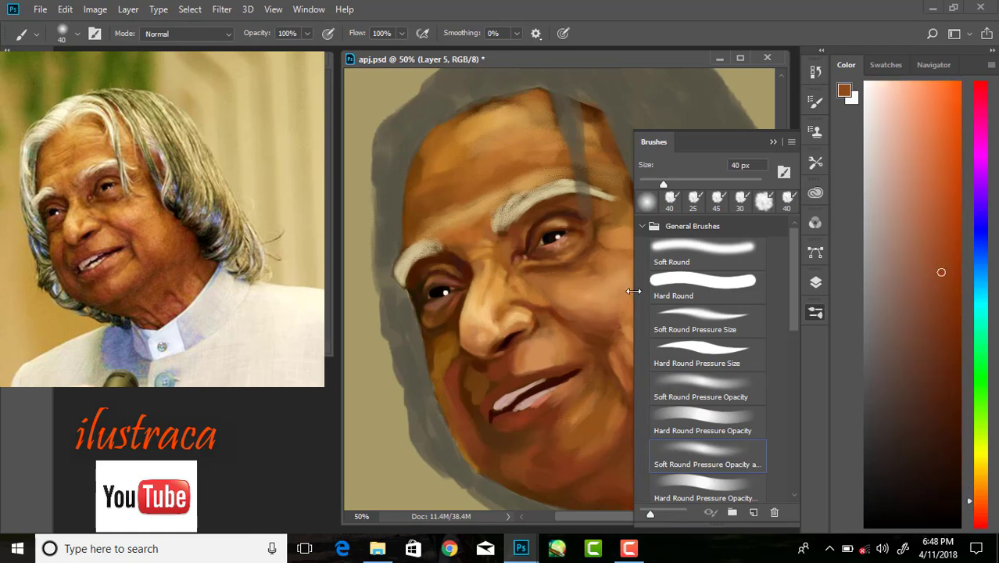
- Enlarge the brush to 70 px while viewing more of the face, returning to 50% zoom
{"action": "scroll", "coordinate": [552, 258], "scroll_direction": "down", "scroll_amount": 1}
{"action": "left_click", "coordinate": [551, 251], "text": "alt"}
{"action": "key", "text": "bracketright"}
{"action": "key", "text": "bracketright"}
{"action": "key", "text": "bracketright"}
{"action": "key", "text": "F5"}
{"action": "scroll", "coordinate": [618, 325], "scroll_direction": "up", "scroll_amount": 1}
- Sample a range of cheek skin tones, from light orange to dark brown
{"action": "left_click", "coordinate": [610, 313], "text": "alt"}
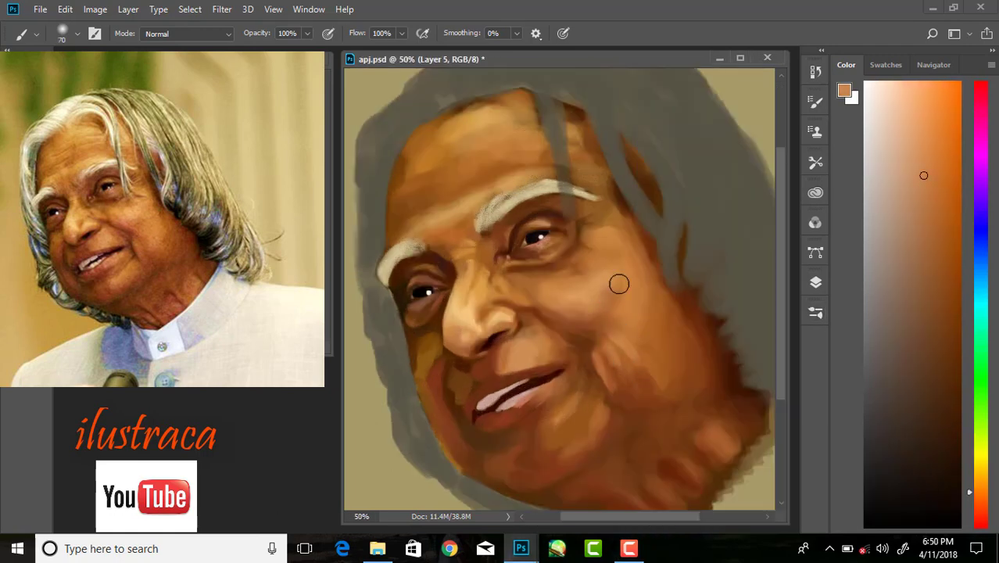
{"action": "left_click", "coordinate": [582, 281], "text": "alt"}
{"action": "left_click", "coordinate": [596, 239], "text": "alt"}
{"action": "left_click", "coordinate": [626, 363], "text": "alt"}
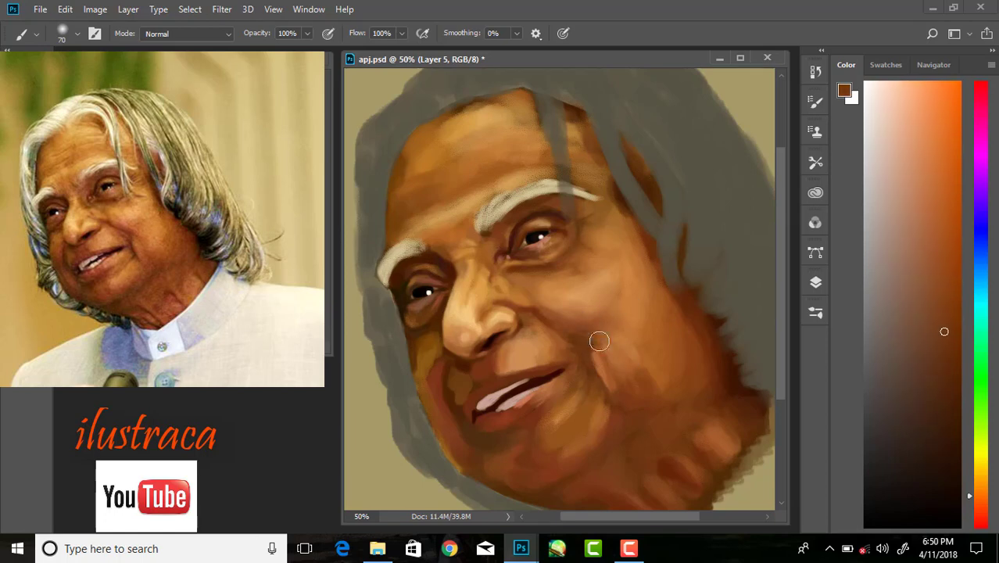
{"action": "left_click", "coordinate": [649, 297], "text": "alt"}
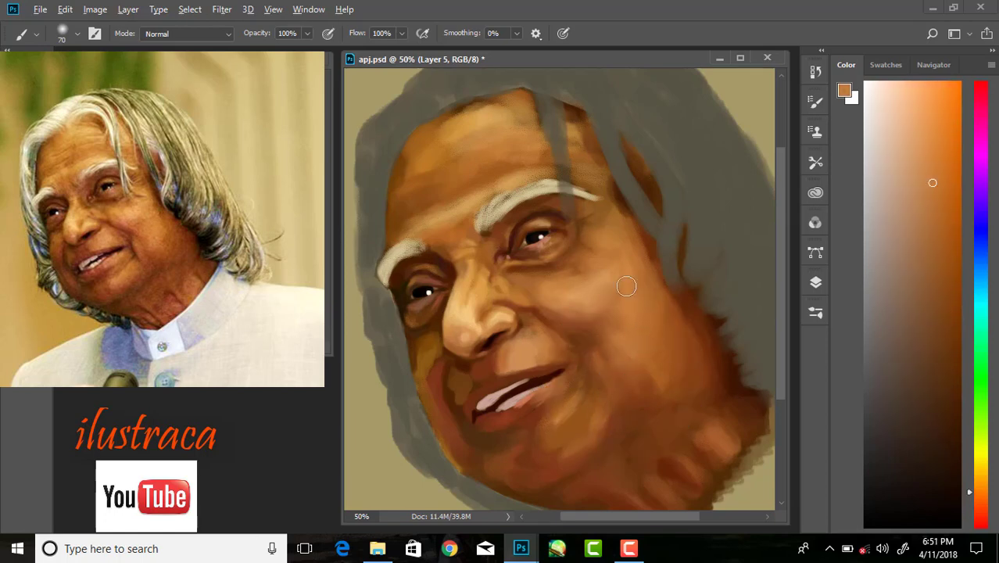
{"action": "left_click", "coordinate": [680, 312], "text": "alt"}
{"action": "left_click", "coordinate": [583, 204], "text": "alt"}
- Sample medium, reddish and orange-brown tones from the painted skin near the nose
{"action": "scroll", "coordinate": [691, 324], "scroll_direction": "down", "scroll_amount": 1}
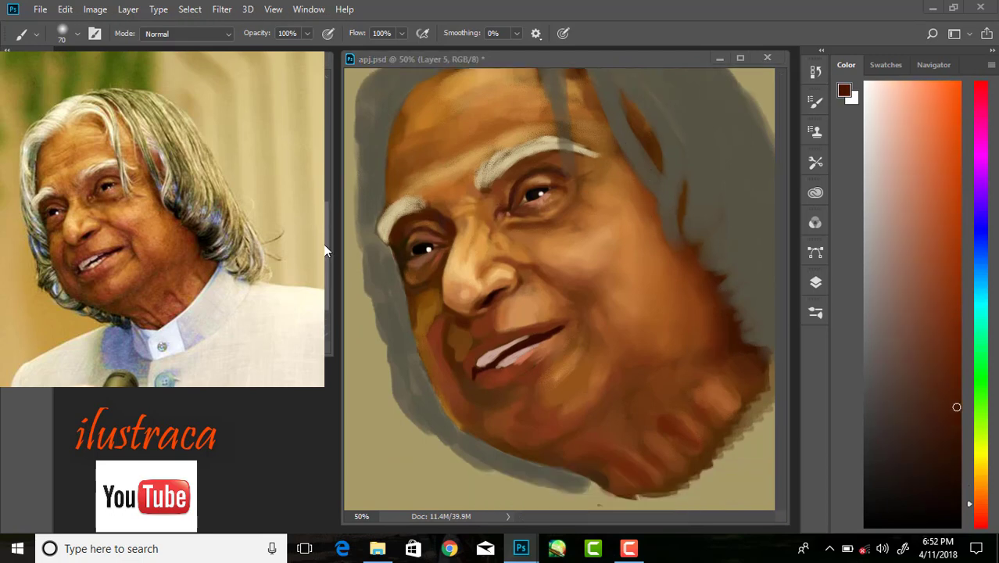
{"action": "left_click", "coordinate": [588, 459], "text": "alt"}
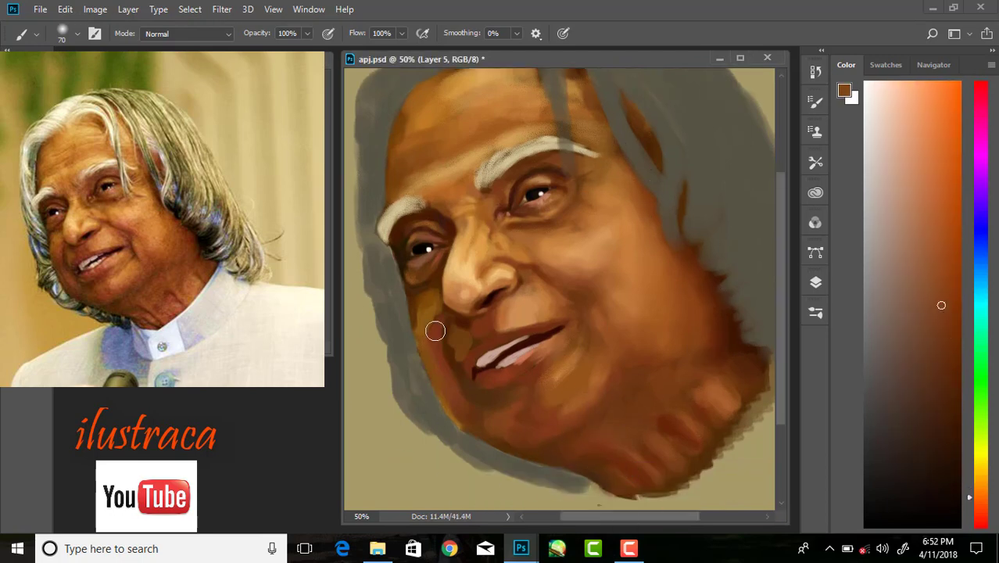
{"action": "left_click", "coordinate": [416, 293], "text": "alt"}
{"action": "left_click", "coordinate": [413, 290], "text": "alt"}
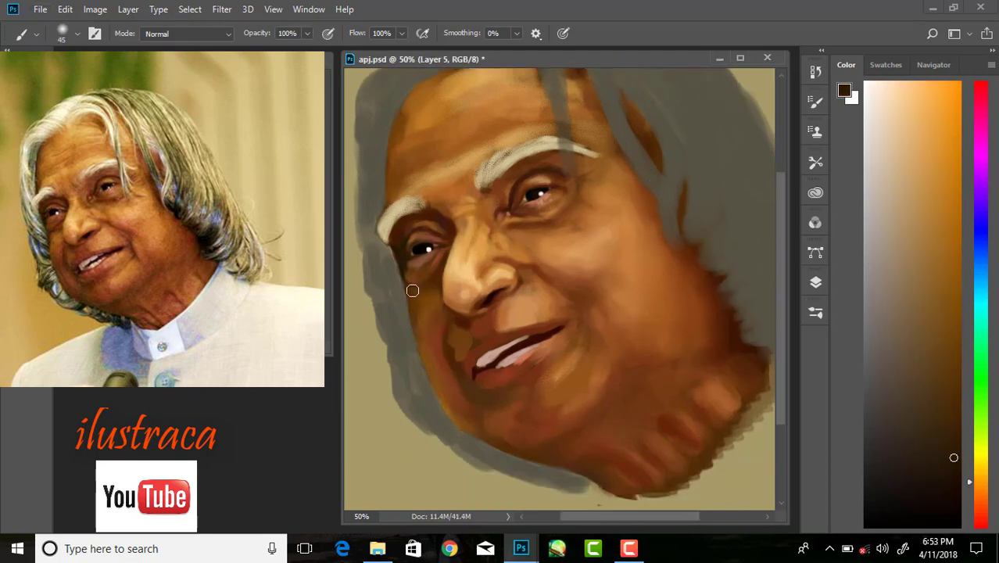
{"action": "left_click", "coordinate": [453, 326], "text": "alt"}
{"action": "left_click", "coordinate": [488, 316], "text": "alt"}
{"action": "left_click", "coordinate": [512, 303], "text": "alt"}
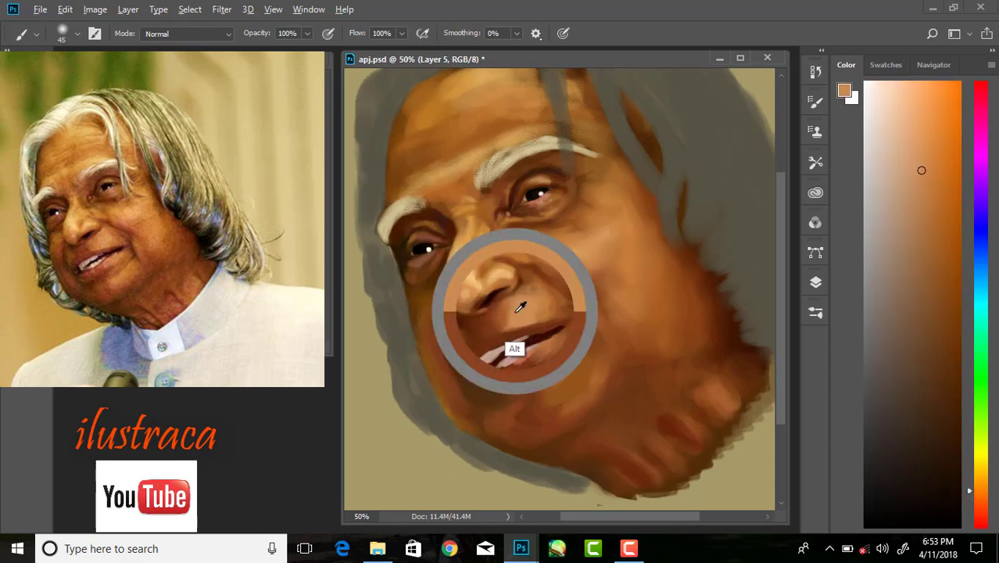
{"action": "left_click", "coordinate": [661, 361], "text": "alt"}
- Sample light tan from the forehead, then settle on a darker red-brown paint colour
{"action": "key", "text": "ctrl+minus"}
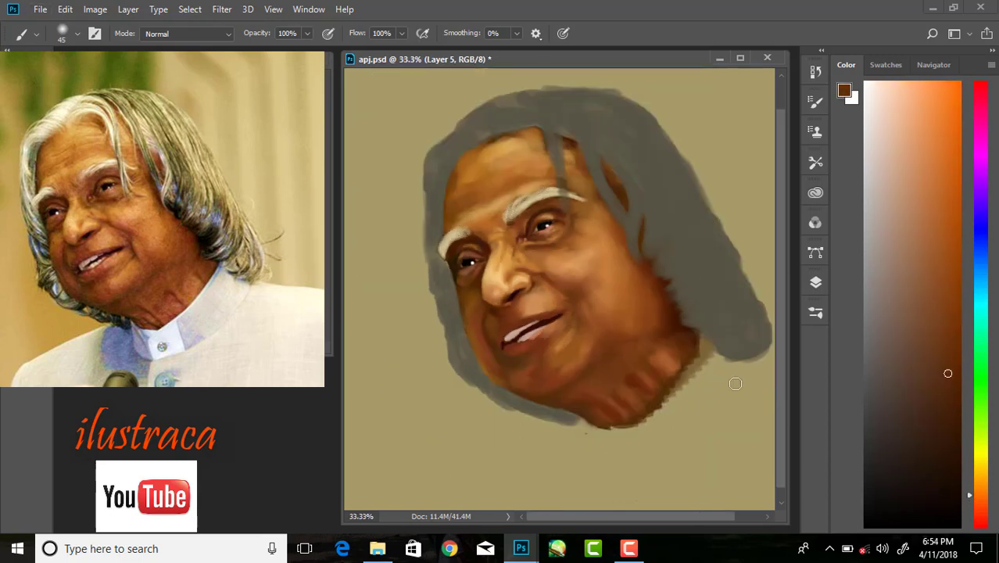
{"action": "scroll", "coordinate": [676, 362], "scroll_direction": "up", "scroll_amount": 1}
{"action": "key", "text": "ctrl+plus"}
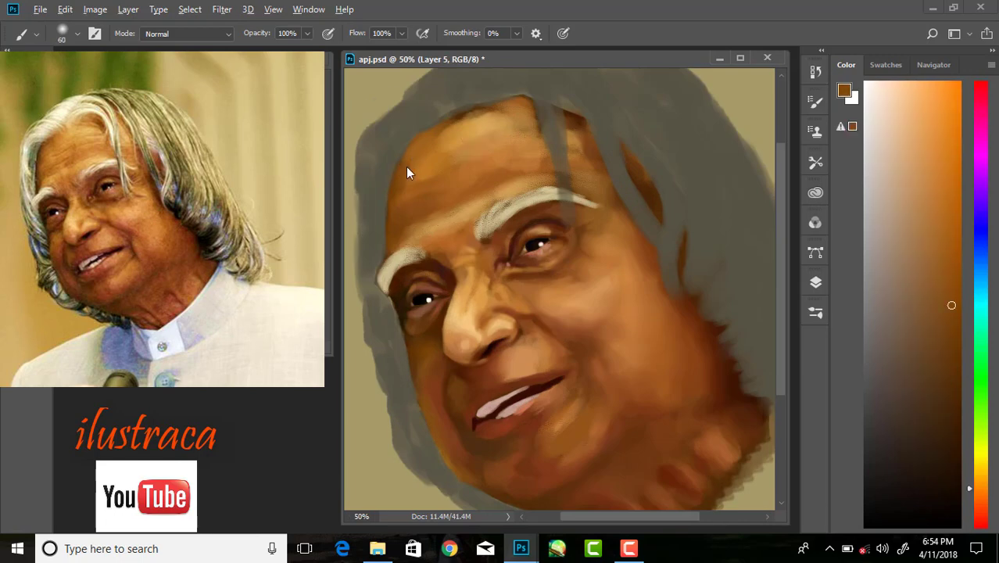
{"action": "left_click", "coordinate": [579, 139], "text": "alt"}
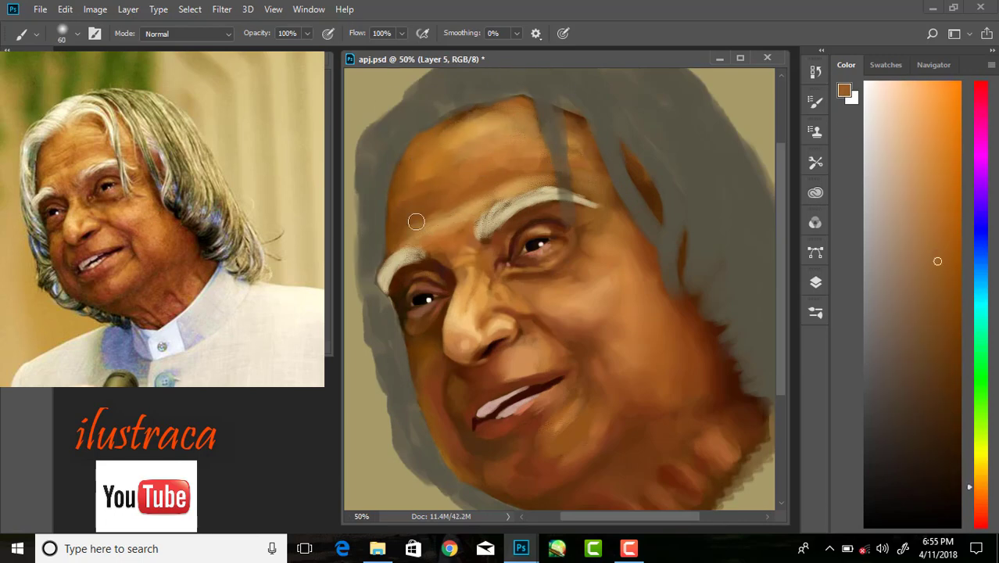
{"action": "left_click", "coordinate": [491, 134], "text": "alt"}
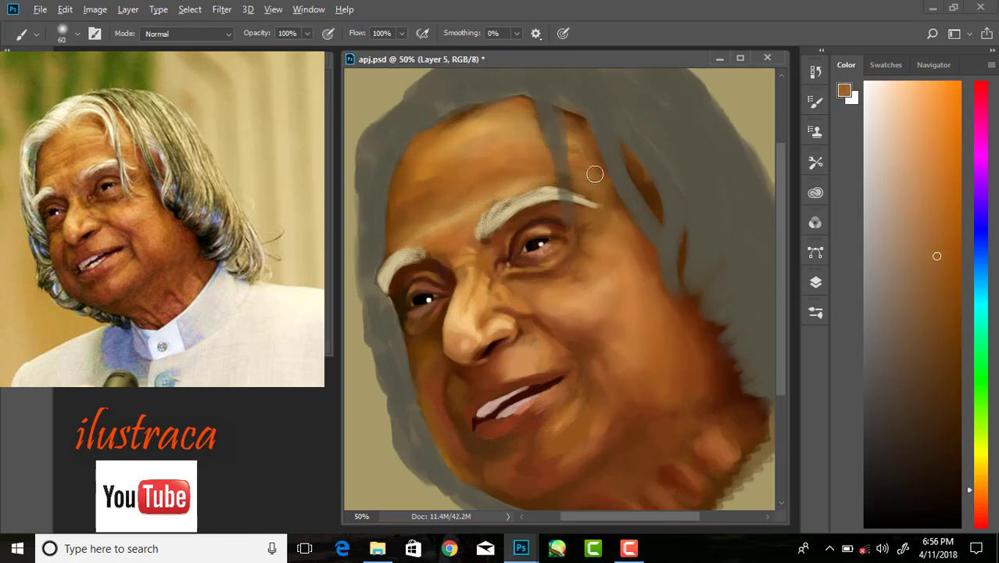
{"action": "left_click", "coordinate": [502, 270], "text": "alt"}
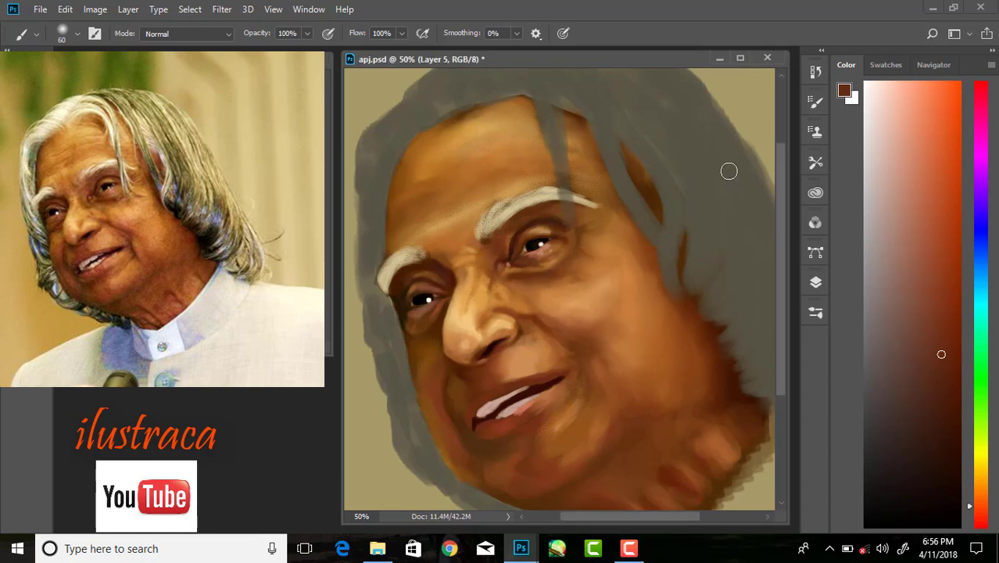
{"action": "key", "text": "ctrl+minus"}
{"action": "key", "text": "F5"}
- Select the Hair 4 brush at 50 px and paint grey strands on the left hair
{"action": "left_click", "coordinate": [708, 422]}
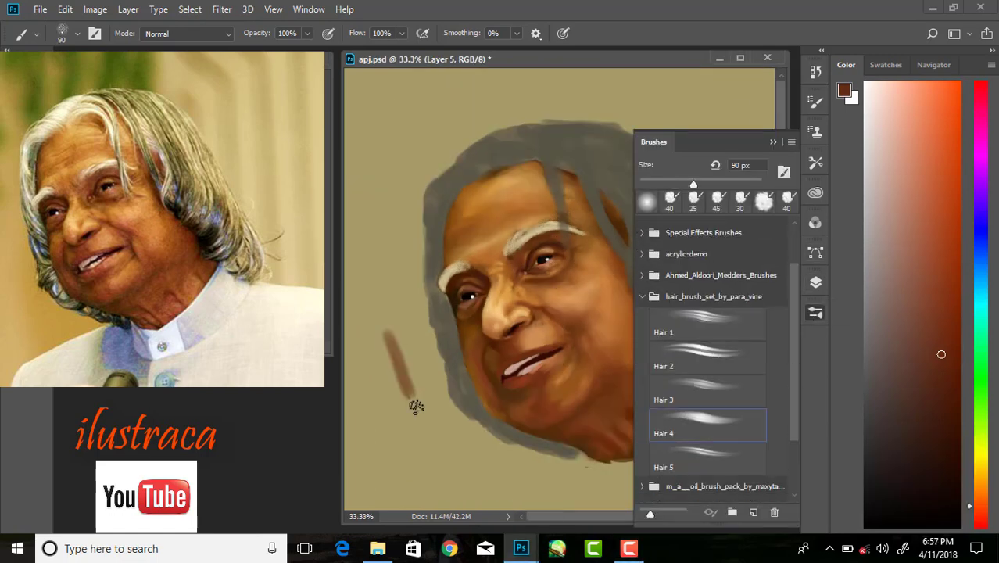
{"action": "scroll", "coordinate": [701, 359], "scroll_direction": "down", "scroll_amount": 2}
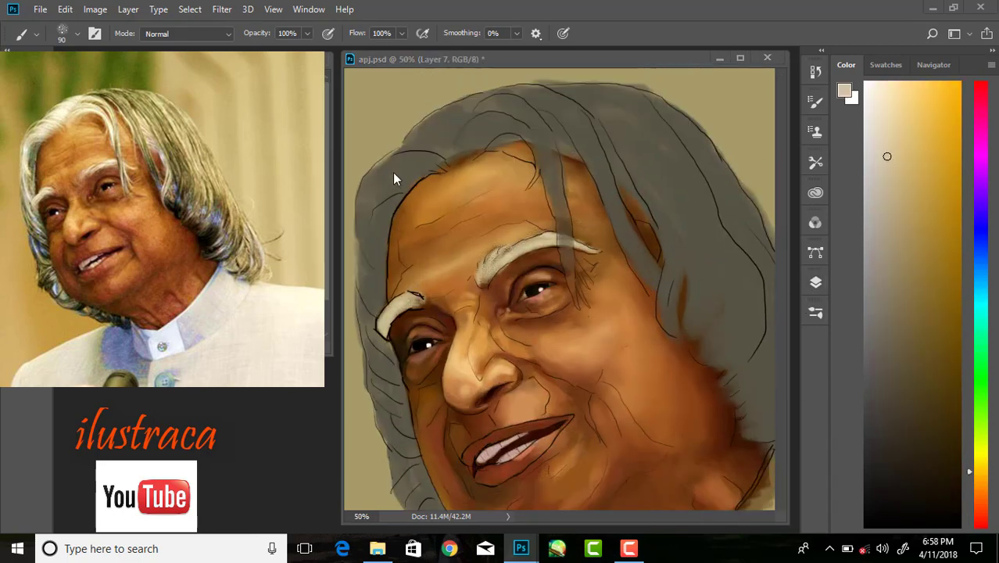
{"action": "key", "text": "bracketleft"}
{"action": "key", "text": "bracketleft"}
{"action": "key", "text": "bracketleft"}
{"action": "mouse_move", "coordinate": [395, 178]}
{"action": "left_mouse_down"}
{"action": "mouse_move", "coordinate": [368, 227]}
{"action": "mouse_move", "coordinate": [367, 250]}
{"action": "left_mouse_up"}
{"action": "left_click_drag", "start_coordinate": [458, 156], "coordinate": [407, 181]}
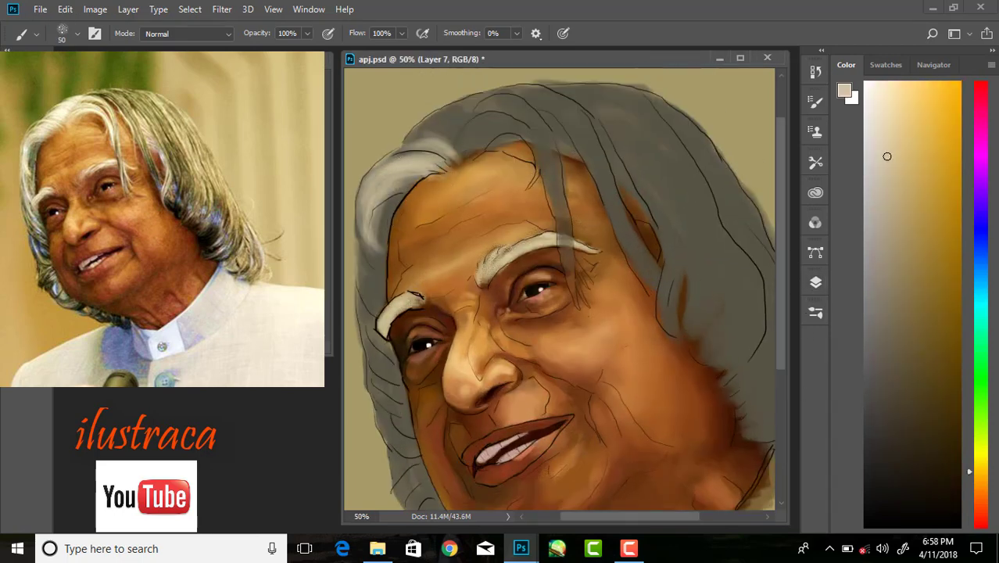
- Paint khaki highlight strands down the right side of the hair
{"action": "left_click", "coordinate": [816, 101]}
{"action": "key", "text": "ctrl+minus"}
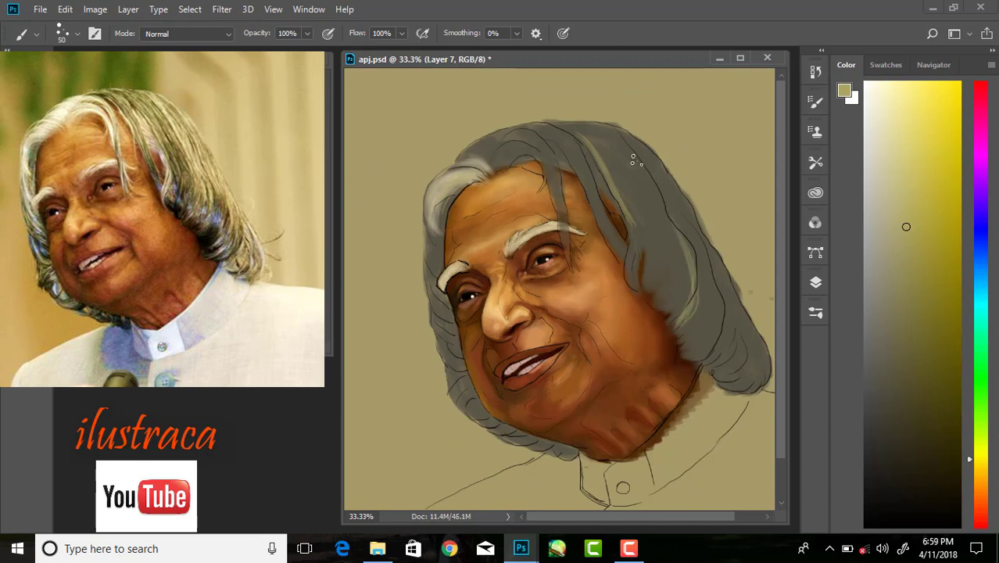
{"action": "left_click_drag", "start_coordinate": [634, 160], "coordinate": [684, 321]}
{"action": "left_click_drag", "start_coordinate": [622, 188], "coordinate": [664, 301]}
{"action": "mouse_move", "coordinate": [664, 199]}
{"action": "left_mouse_down"}
{"action": "mouse_move", "coordinate": [700, 312]}
{"action": "mouse_move", "coordinate": [726, 328]}
{"action": "mouse_move", "coordinate": [742, 379]}
{"action": "left_mouse_up"}
{"action": "left_click_drag", "start_coordinate": [684, 313], "coordinate": [759, 387]}
{"action": "left_click_drag", "start_coordinate": [641, 168], "coordinate": [676, 255]}
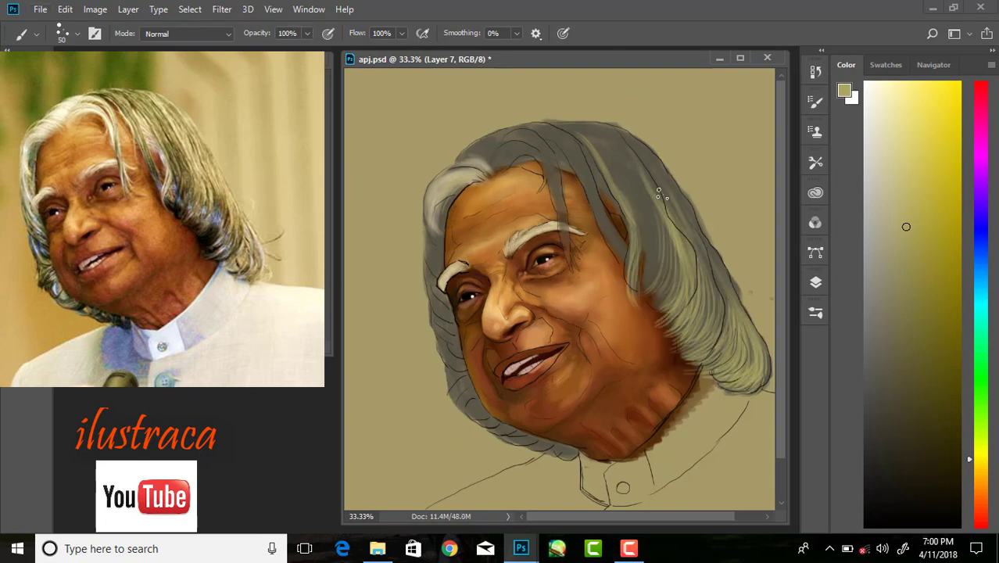
{"action": "left_click_drag", "start_coordinate": [637, 145], "coordinate": [735, 285]}
{"action": "left_click_drag", "start_coordinate": [622, 181], "coordinate": [641, 305]}
{"action": "left_click_drag", "start_coordinate": [626, 157], "coordinate": [679, 313]}
{"action": "left_click_drag", "start_coordinate": [696, 266], "coordinate": [727, 344]}
- At 45 px, add khaki strands to the lower right hair and across the crown
{"action": "key", "text": "bracketleft"}
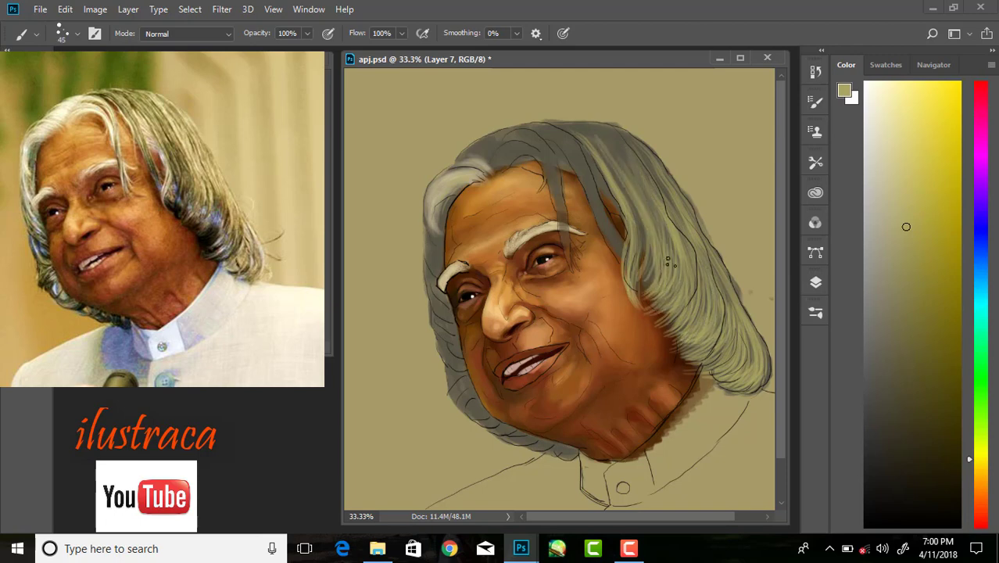
{"action": "left_click_drag", "start_coordinate": [645, 281], "coordinate": [692, 333]}
{"action": "left_click_drag", "start_coordinate": [680, 337], "coordinate": [720, 375]}
{"action": "left_click_drag", "start_coordinate": [617, 133], "coordinate": [665, 215]}
{"action": "left_click_drag", "start_coordinate": [586, 125], "coordinate": [617, 266]}
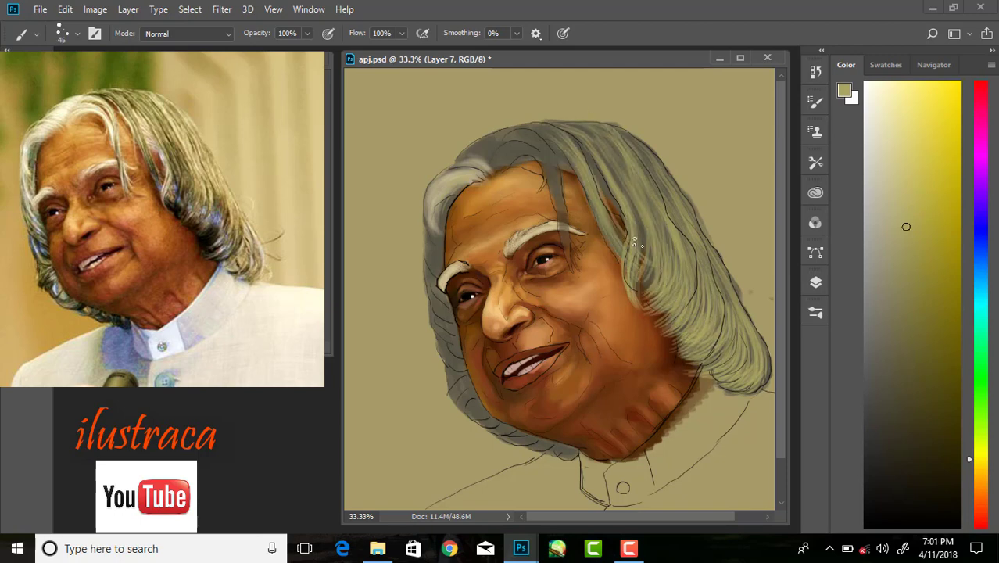
{"action": "left_click_drag", "start_coordinate": [630, 204], "coordinate": [656, 297]}
{"action": "key", "text": "d"}
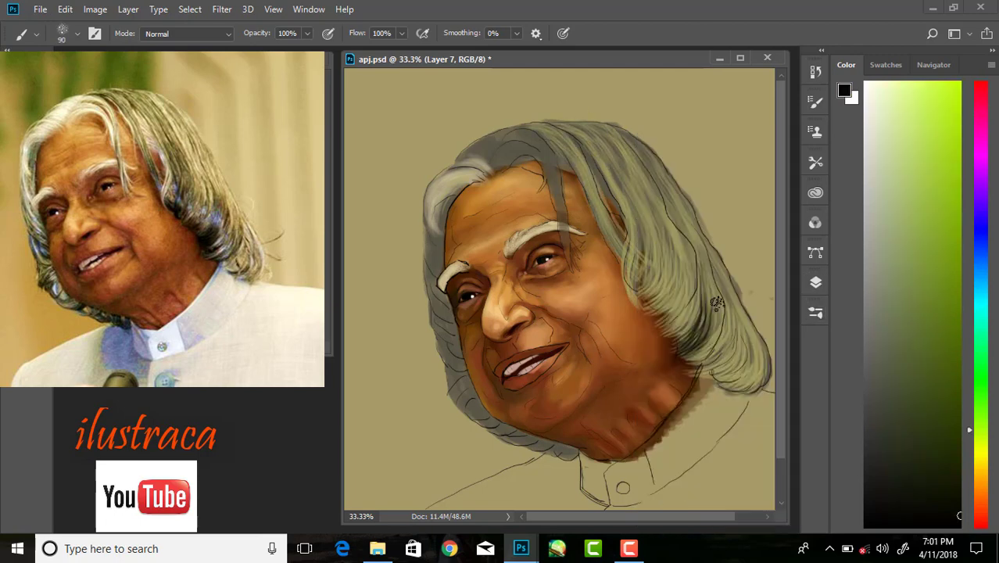
{"action": "right_click", "coordinate": [630, 129]}
{"action": "double_click", "coordinate": [680, 235]}
- Hide the line-art sketch layer and paint darker grey strands from crown to right edge
{"action": "left_click", "coordinate": [816, 282]}
{"action": "left_click", "coordinate": [641, 364]}
{"action": "left_click", "coordinate": [816, 283]}
{"action": "left_click_drag", "start_coordinate": [625, 156], "coordinate": [688, 313]}
{"action": "left_click_drag", "start_coordinate": [669, 211], "coordinate": [681, 320]}
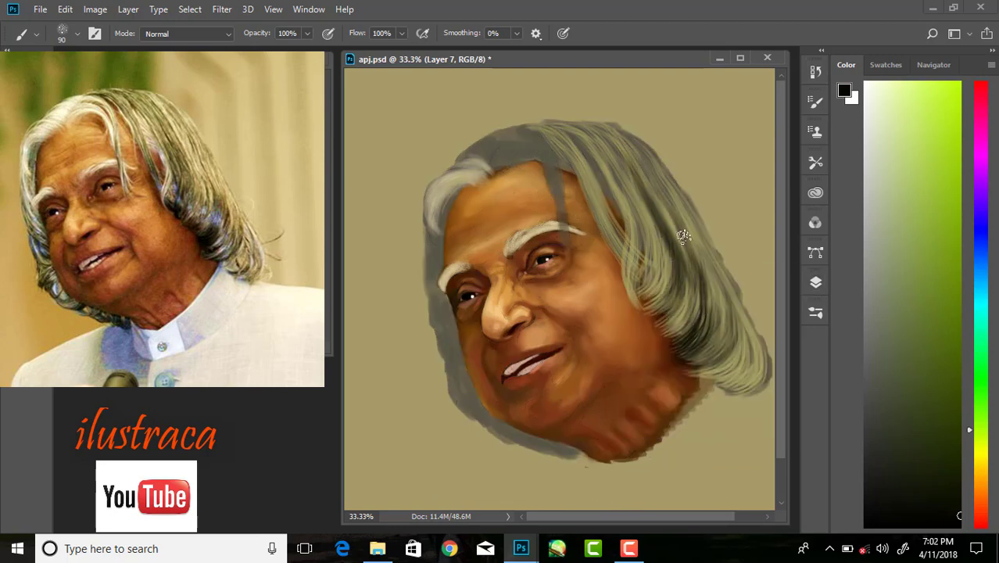
{"action": "left_click_drag", "start_coordinate": [703, 289], "coordinate": [751, 391]}
{"action": "left_click_drag", "start_coordinate": [688, 243], "coordinate": [715, 364]}
{"action": "mouse_move", "coordinate": [540, 125]}
{"action": "left_mouse_down"}
{"action": "mouse_move", "coordinate": [586, 180]}
{"action": "mouse_move", "coordinate": [633, 281]}
{"action": "left_mouse_up"}
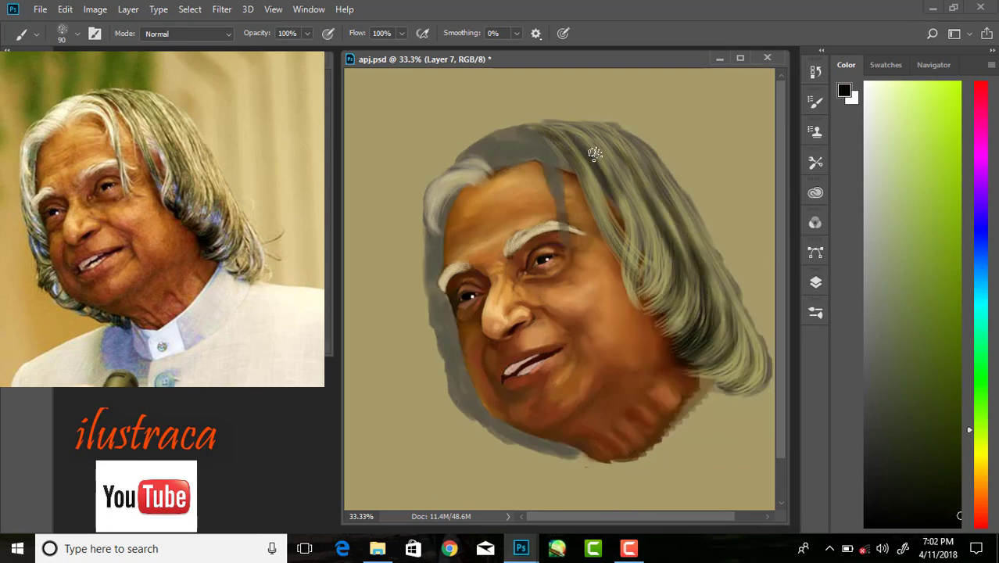
{"action": "left_click_drag", "start_coordinate": [594, 129], "coordinate": [765, 360]}
- At 40 px, paint grey strands along the left side, crown, right side and lower-right ends
{"action": "left_click_drag", "start_coordinate": [731, 289], "coordinate": [763, 395]}
{"action": "mouse_move", "coordinate": [465, 185]}
{"action": "left_mouse_down"}
{"action": "mouse_move", "coordinate": [429, 242]}
{"action": "mouse_move", "coordinate": [426, 313]}
{"action": "left_mouse_up"}
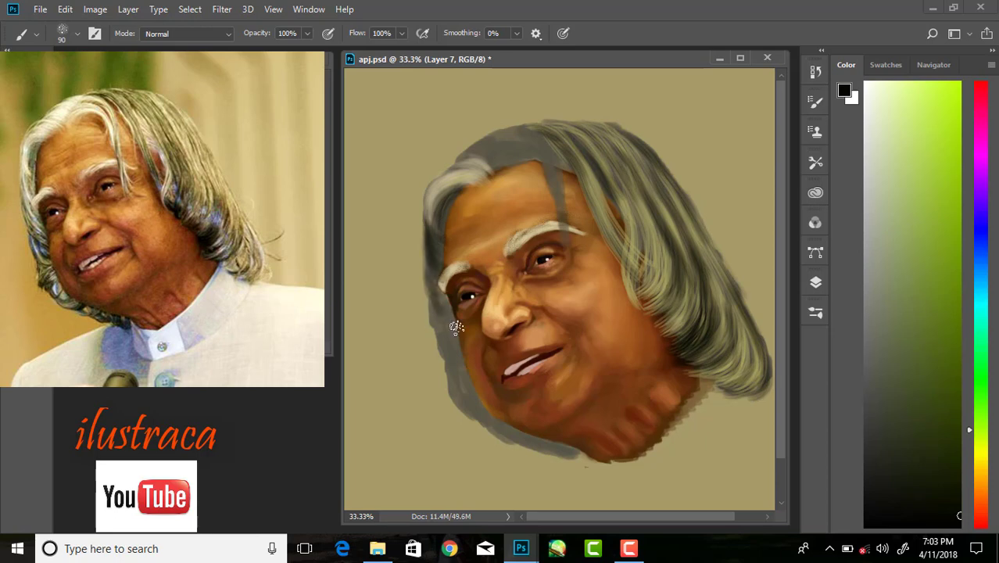
{"action": "left_click_drag", "start_coordinate": [450, 270], "coordinate": [434, 344]}
{"action": "left_click_drag", "start_coordinate": [469, 178], "coordinate": [437, 243]}
{"action": "key", "text": "bracketleft"}
{"action": "key", "text": "bracketleft"}
{"action": "key", "text": "bracketleft"}
{"action": "left_click_drag", "start_coordinate": [493, 137], "coordinate": [570, 171]}
{"action": "left_click_drag", "start_coordinate": [547, 127], "coordinate": [652, 270]}
{"action": "left_click_drag", "start_coordinate": [630, 213], "coordinate": [668, 301]}
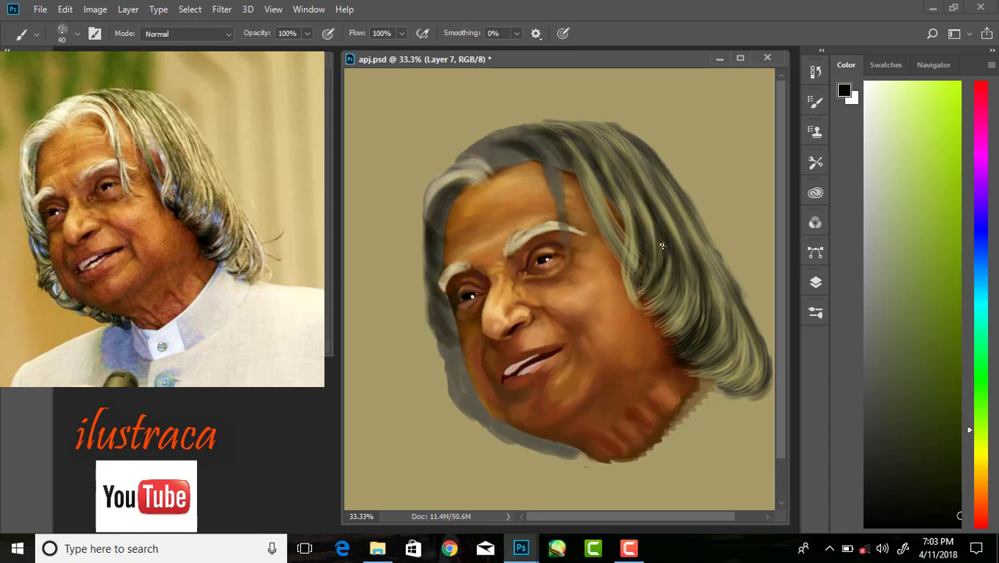
{"action": "left_click_drag", "start_coordinate": [664, 266], "coordinate": [691, 332]}
{"action": "left_click_drag", "start_coordinate": [681, 207], "coordinate": [758, 387]}
{"action": "left_click_drag", "start_coordinate": [688, 356], "coordinate": [767, 395]}
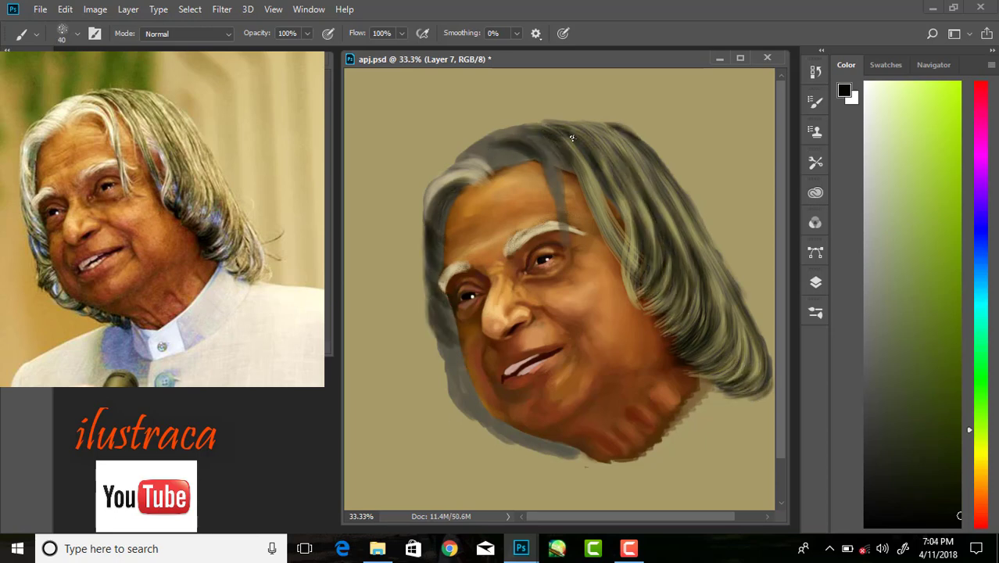
{"action": "left_click_drag", "start_coordinate": [578, 156], "coordinate": [633, 262]}
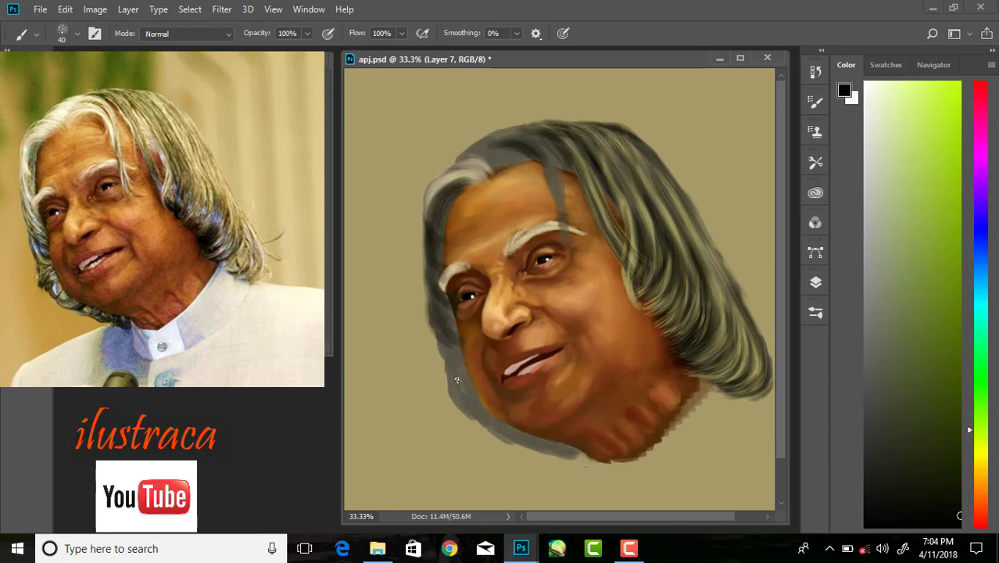
- Show the sketch layer again and darken the left hair edge beside the face and jaw
{"action": "left_click", "coordinate": [815, 281]}
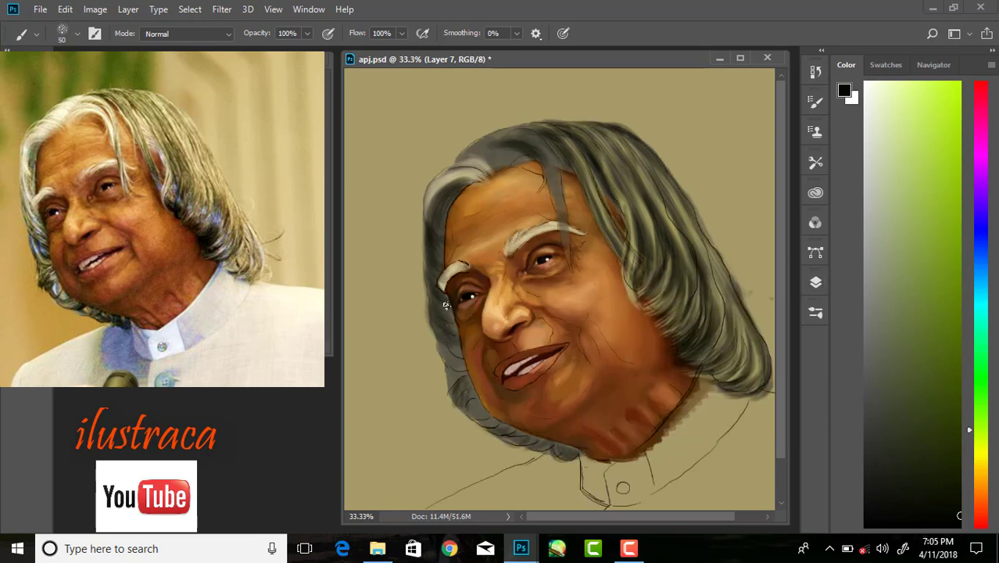
{"action": "left_click_drag", "start_coordinate": [420, 275], "coordinate": [448, 325]}
{"action": "left_click_drag", "start_coordinate": [457, 184], "coordinate": [422, 250]}
{"action": "mouse_move", "coordinate": [430, 313]}
{"action": "left_mouse_down"}
{"action": "mouse_move", "coordinate": [466, 377]}
{"action": "mouse_move", "coordinate": [524, 442]}
{"action": "mouse_move", "coordinate": [570, 441]}
{"action": "left_mouse_up"}
{"action": "key", "text": "bracketleft"}
{"action": "key", "text": "bracketleft"}
{"action": "key", "text": "bracketleft"}
{"action": "mouse_move", "coordinate": [459, 394]}
{"action": "left_mouse_down"}
{"action": "mouse_move", "coordinate": [446, 344]}
{"action": "mouse_move", "coordinate": [479, 418]}
{"action": "left_mouse_up"}
{"action": "left_click", "coordinate": [816, 282]}
- Paint beige strands along the left hairline with a 35 px brush
{"action": "left_click", "coordinate": [500, 156], "text": "alt"}
{"action": "key", "text": "bracketleft"}
{"action": "key", "text": "ctrl+plus"}
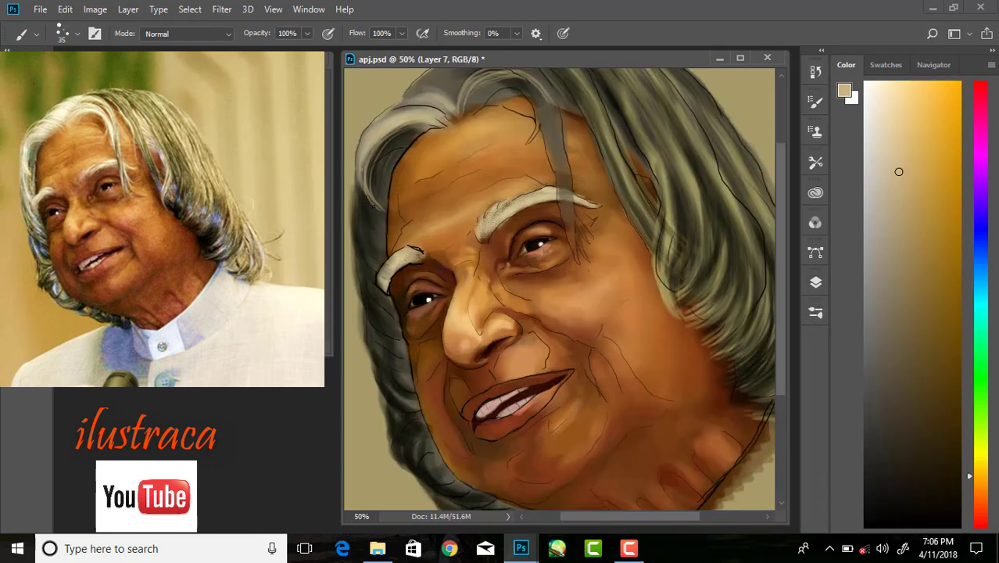
{"action": "left_click_drag", "start_coordinate": [468, 100], "coordinate": [516, 78]}
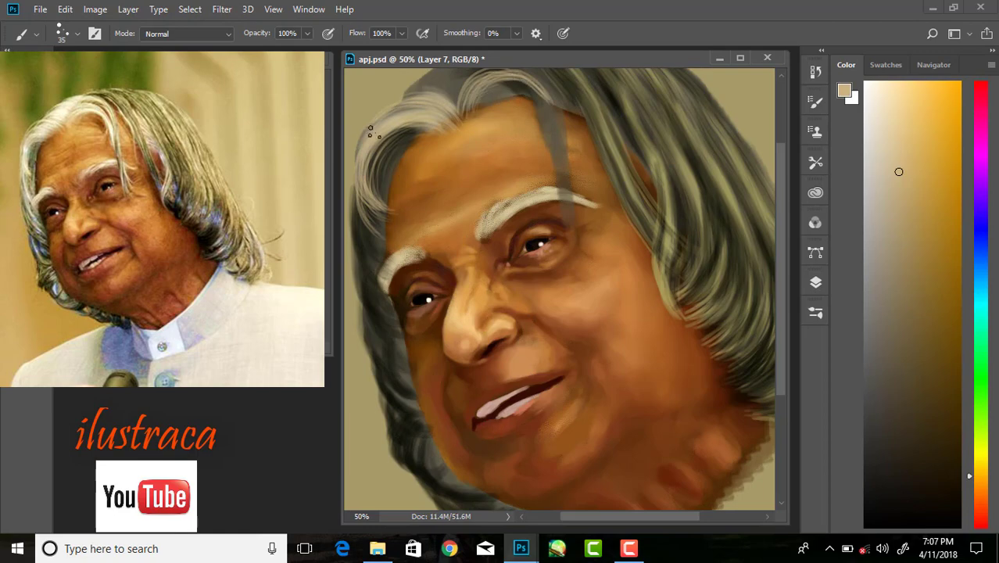
{"action": "key", "text": "ctrl+minus"}
{"action": "key", "text": "ctrl+plus"}
{"action": "left_click_drag", "start_coordinate": [407, 156], "coordinate": [456, 121]}
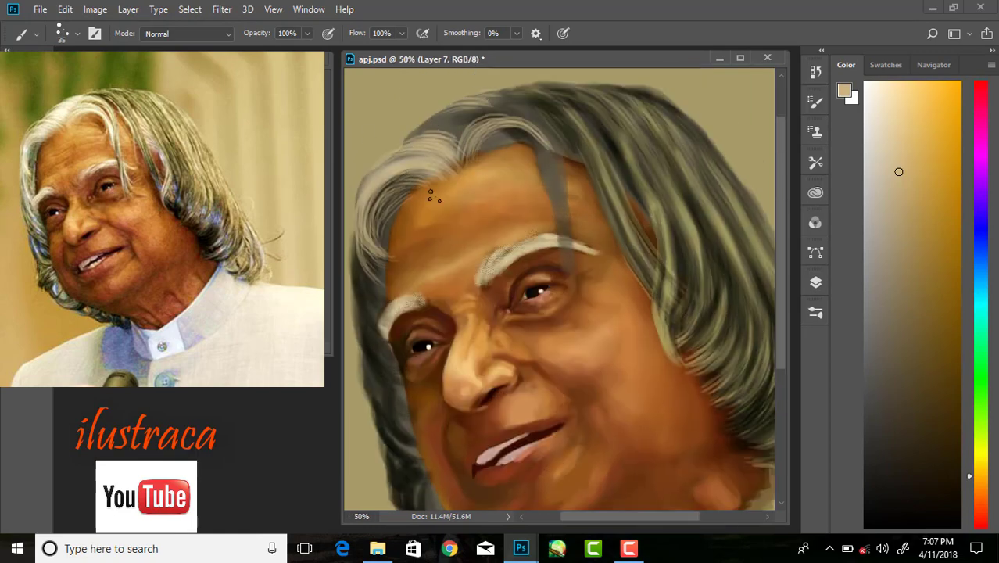
- Switch to a different 70 px hair brush and paint light grey strands along the hairline
{"action": "key", "text": "F5"}
{"action": "left_click", "coordinate": [787, 315]}
{"action": "key", "text": "F5"}
{"action": "left_click_drag", "start_coordinate": [407, 149], "coordinate": [485, 110]}
{"action": "left_click_drag", "start_coordinate": [383, 227], "coordinate": [414, 144]}
{"action": "mouse_move", "coordinate": [469, 132]}
{"action": "left_mouse_down"}
{"action": "mouse_move", "coordinate": [492, 183]}
{"action": "mouse_move", "coordinate": [563, 265]}
{"action": "left_mouse_up"}
{"action": "left_click", "coordinate": [455, 119], "text": "alt"}
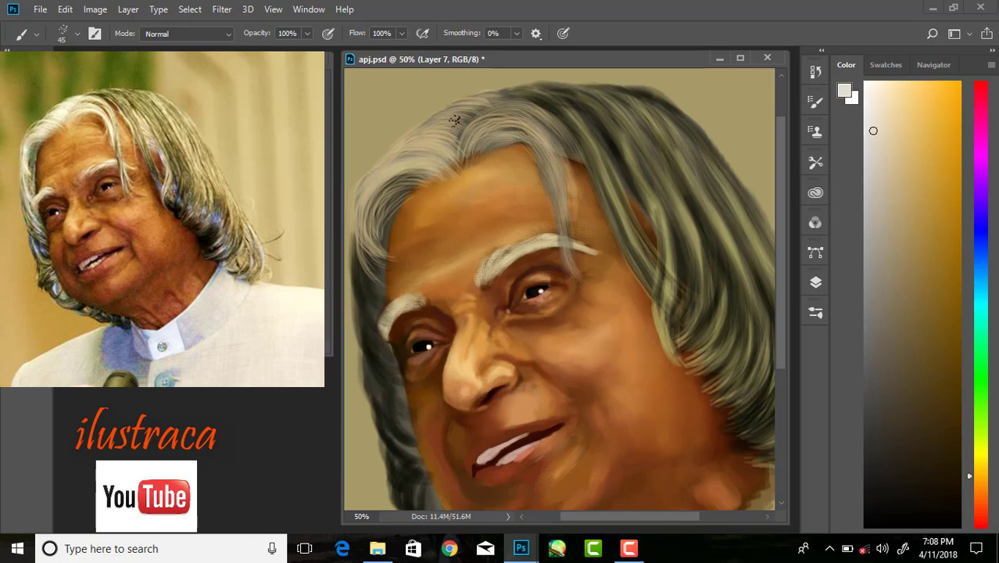
{"action": "left_click_drag", "start_coordinate": [455, 120], "coordinate": [531, 168]}
- Paint pale cream highlights across the forehead hairline and the right side of the hair
{"action": "left_click", "coordinate": [408, 134], "text": "alt"}
{"action": "left_click_drag", "start_coordinate": [408, 134], "coordinate": [469, 106]}
{"action": "left_click_drag", "start_coordinate": [391, 148], "coordinate": [363, 251]}
{"action": "left_click_drag", "start_coordinate": [477, 133], "coordinate": [548, 211]}
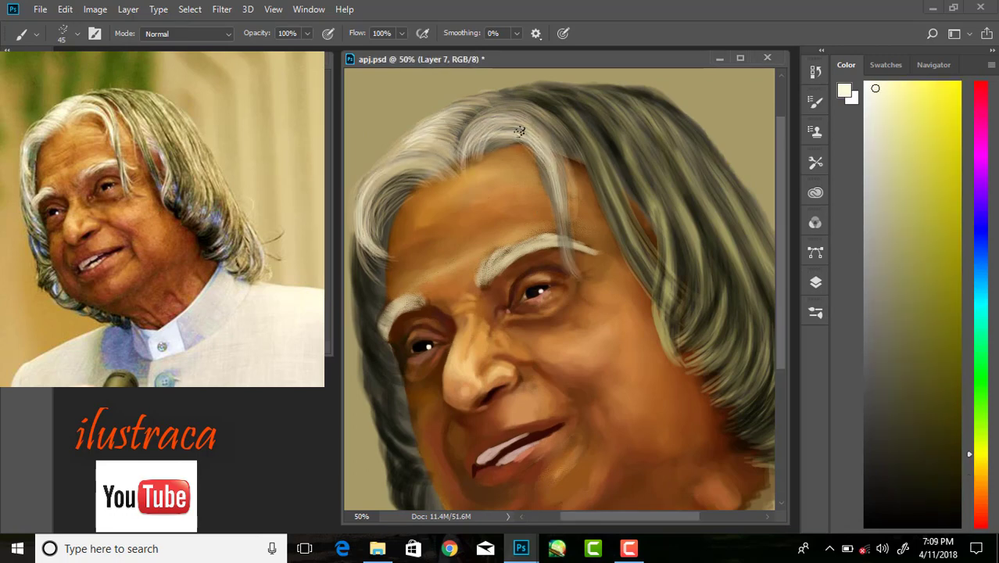
{"action": "left_click_drag", "start_coordinate": [602, 145], "coordinate": [661, 274]}
{"action": "left_click_drag", "start_coordinate": [657, 219], "coordinate": [661, 325]}
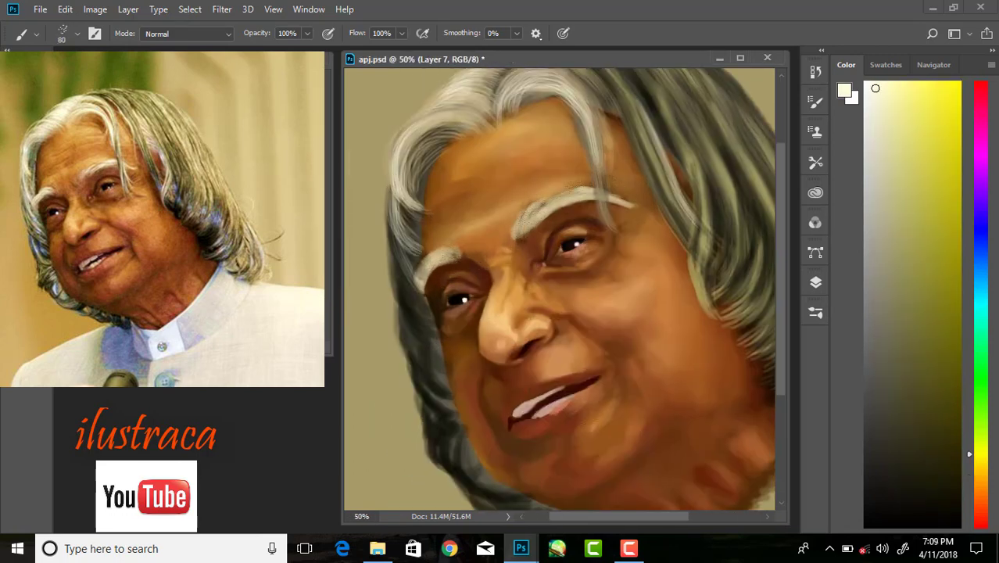
- Soften the left hair edge with background colour and darken it along the jaw in dark brown
{"action": "left_click", "coordinate": [376, 313], "text": "alt"}
{"action": "left_click_drag", "start_coordinate": [387, 243], "coordinate": [438, 352]}
{"action": "mouse_move", "coordinate": [402, 317]}
{"action": "left_mouse_down"}
{"action": "mouse_move", "coordinate": [442, 380]}
{"action": "mouse_move", "coordinate": [465, 477]}
{"action": "left_mouse_up"}
{"action": "scroll", "coordinate": [435, 435], "scroll_direction": "down", "scroll_amount": 2}
{"action": "left_click_drag", "start_coordinate": [469, 418], "coordinate": [565, 434]}
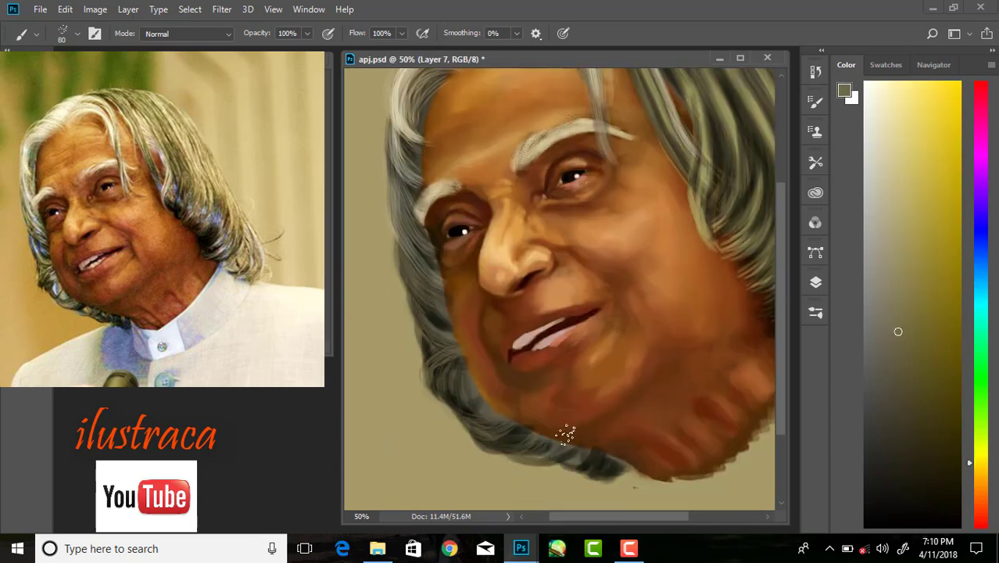
{"action": "left_click", "coordinate": [564, 439], "text": "alt"}
{"action": "left_click_drag", "start_coordinate": [457, 418], "coordinate": [508, 453]}
{"action": "left_click_drag", "start_coordinate": [395, 235], "coordinate": [441, 376]}
{"action": "left_click_drag", "start_coordinate": [462, 430], "coordinate": [547, 469]}
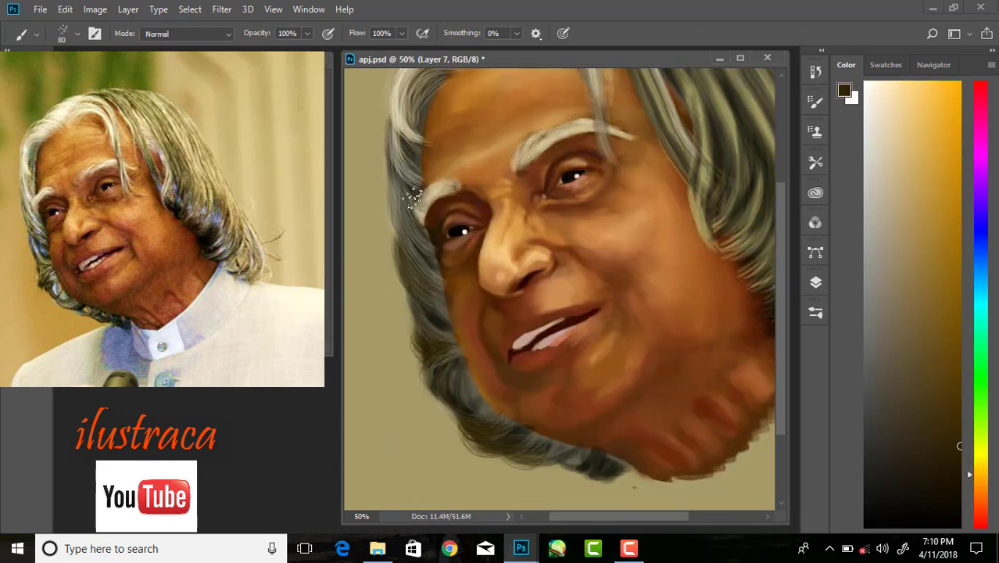
- Add light olive-grey strands along the left and lower hair edges and upper right hair
{"action": "left_click", "coordinate": [412, 195], "text": "alt"}
{"action": "left_click_drag", "start_coordinate": [395, 168], "coordinate": [449, 340]}
{"action": "left_click_drag", "start_coordinate": [430, 352], "coordinate": [461, 411]}
{"action": "left_click_drag", "start_coordinate": [477, 407], "coordinate": [488, 452]}
{"action": "scroll", "coordinate": [732, 356], "scroll_direction": "right", "scroll_amount": 1}
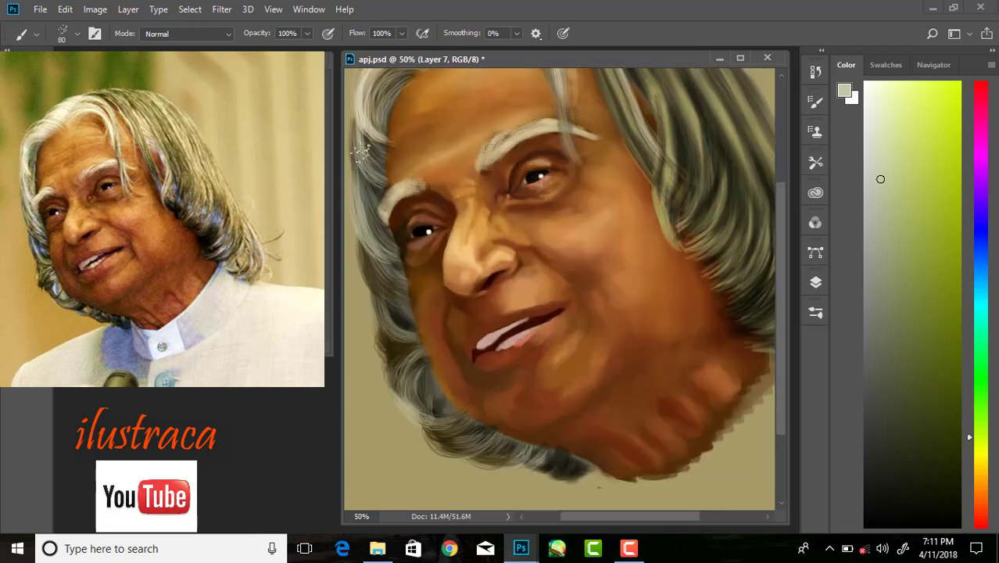
{"action": "scroll", "coordinate": [688, 234], "scroll_direction": "up", "scroll_amount": 3}
{"action": "left_click_drag", "start_coordinate": [575, 186], "coordinate": [585, 135]}
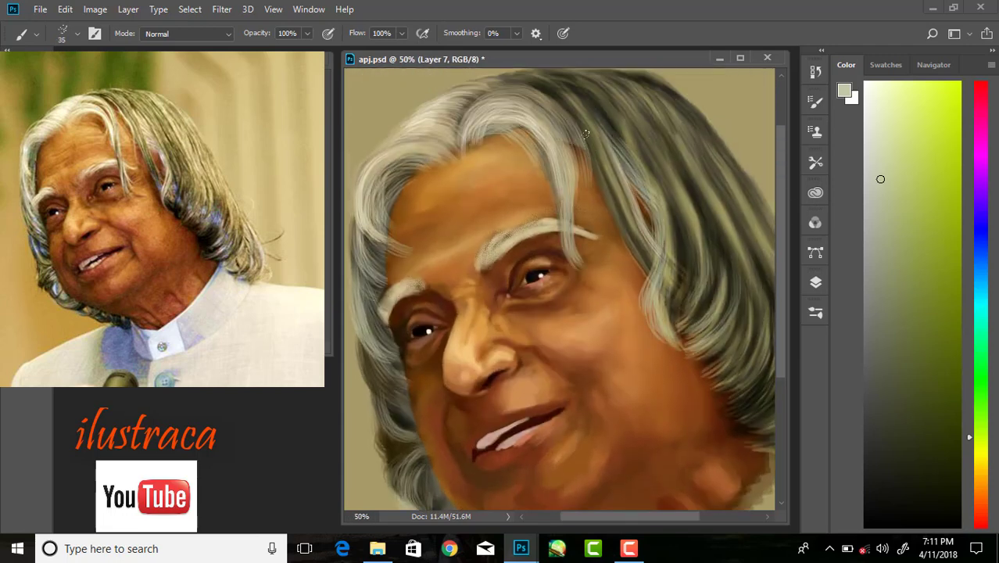
- Paint light strands along the right hair edge, then deepen its shadows with dark strokes
{"action": "key", "text": "ctrl+minus"}
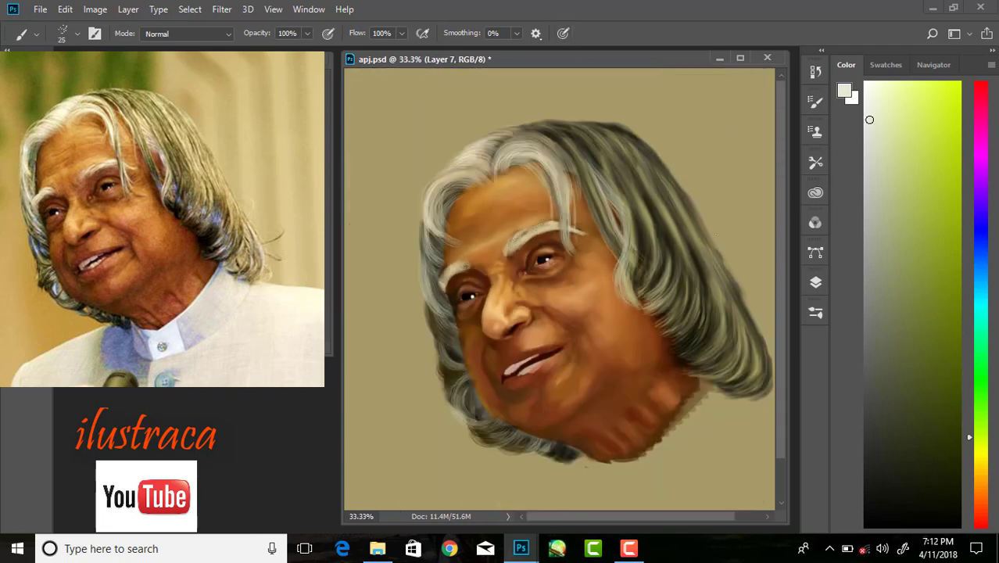
{"action": "left_click_drag", "start_coordinate": [760, 385], "coordinate": [741, 332]}
{"action": "key", "text": "d"}
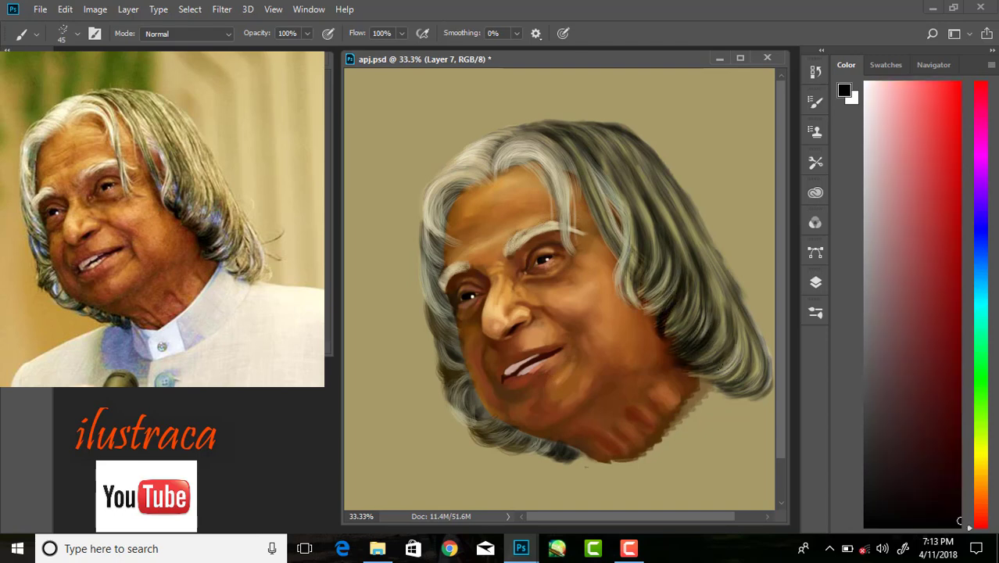
{"action": "left_click_drag", "start_coordinate": [731, 285], "coordinate": [711, 386]}
{"action": "left_click_drag", "start_coordinate": [649, 205], "coordinate": [666, 291]}
{"action": "left_click_drag", "start_coordinate": [574, 155], "coordinate": [624, 259]}
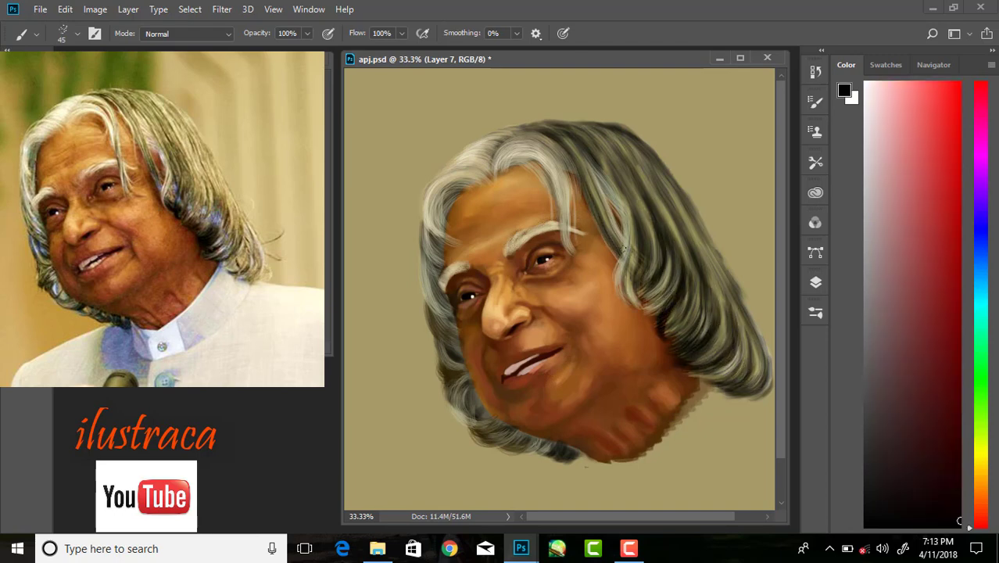
- Paint light beige and cream strands along the left hairline with a smaller brush
{"action": "left_click", "coordinate": [623, 250], "text": "alt"}
{"action": "mouse_move", "coordinate": [432, 233]}
{"action": "left_mouse_down"}
{"action": "mouse_move", "coordinate": [450, 244]}
{"action": "mouse_move", "coordinate": [453, 375]}
{"action": "left_mouse_up"}
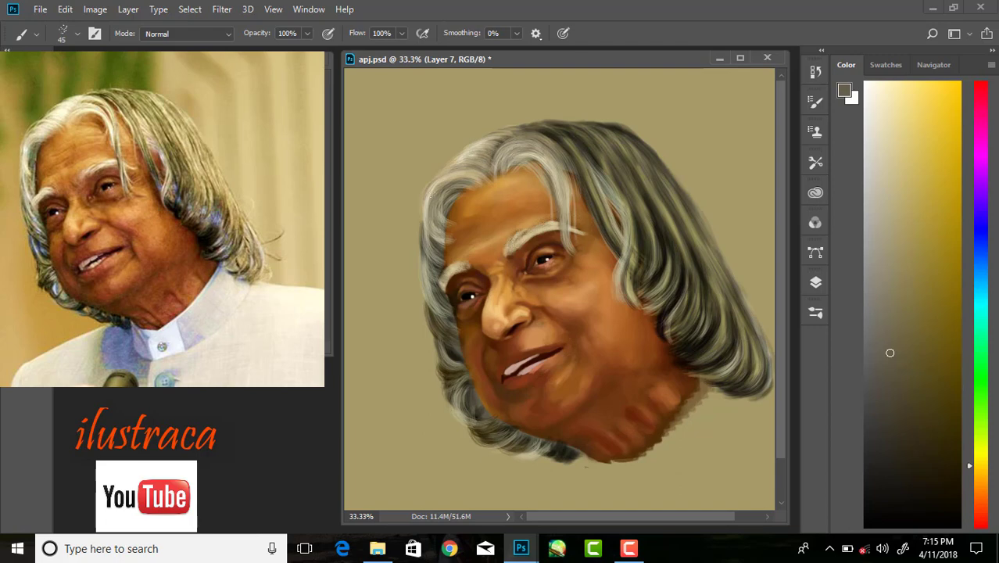
{"action": "left_click", "coordinate": [878, 108]}
{"action": "key", "text": "ctrl+plus"}
{"action": "key", "text": "bracketleft"}
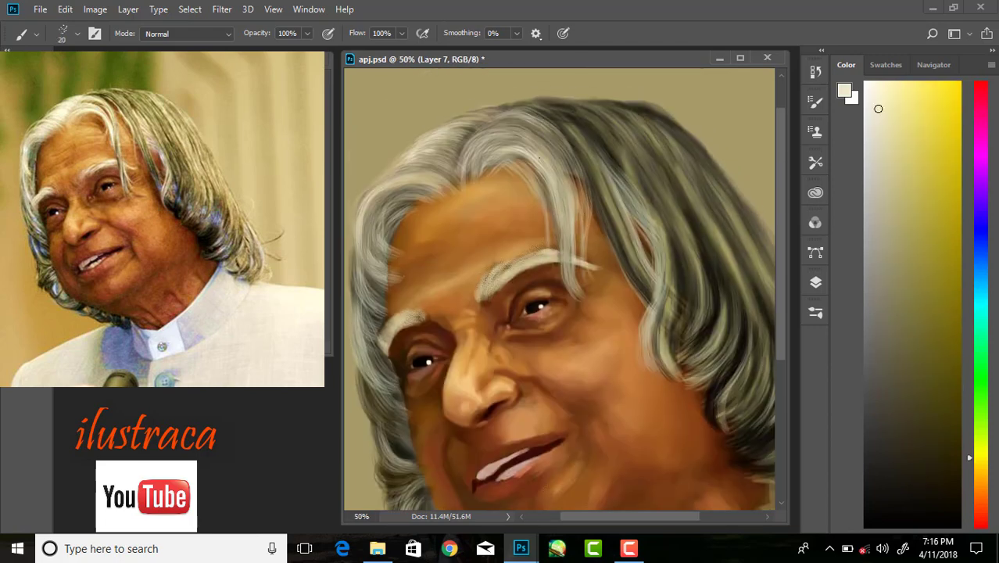
{"action": "left_click_drag", "start_coordinate": [395, 266], "coordinate": [383, 207]}
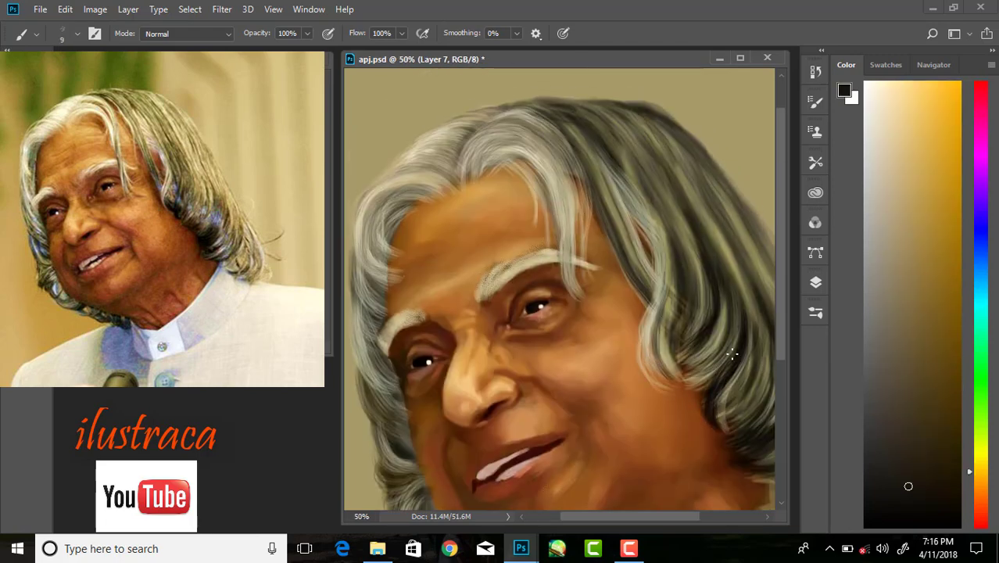
- Sample an olive hair colour and paint olive strands into the crown with a larger brush
{"action": "key", "text": "ctrl+minus"}
{"action": "key", "text": "d"}
{"action": "key", "text": "ctrl+plus"}
{"action": "left_click", "coordinate": [547, 196], "text": "alt"}
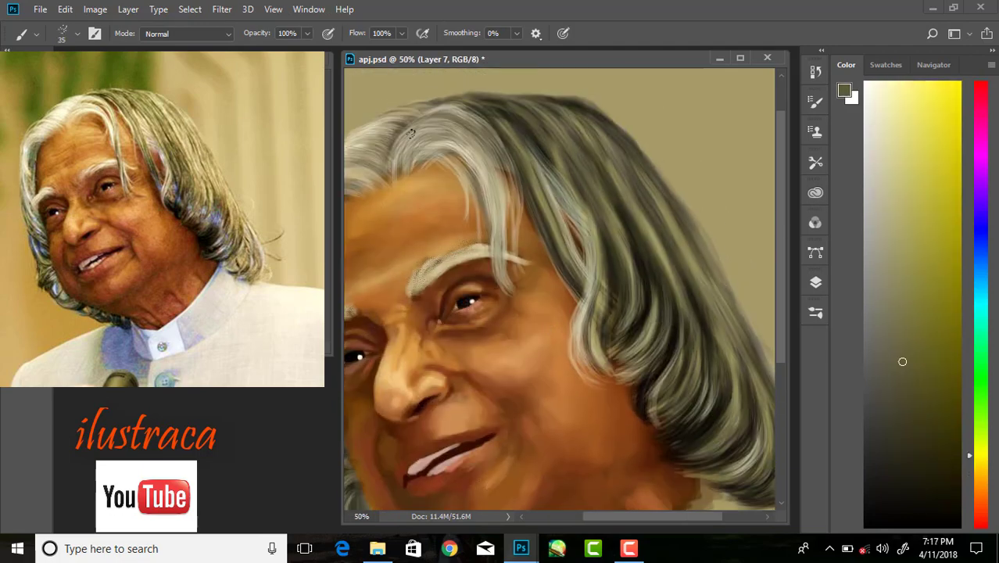
{"action": "left_click_drag", "start_coordinate": [489, 148], "coordinate": [494, 281]}
{"action": "left_click_drag", "start_coordinate": [499, 180], "coordinate": [504, 283]}
{"action": "left_click_drag", "start_coordinate": [501, 219], "coordinate": [506, 286]}
{"action": "key", "text": "ctrl+minus"}
- Switch to a hair-strand brush and paint cream highlight strands on the left and top hair
{"action": "right_click", "coordinate": [665, 149]}
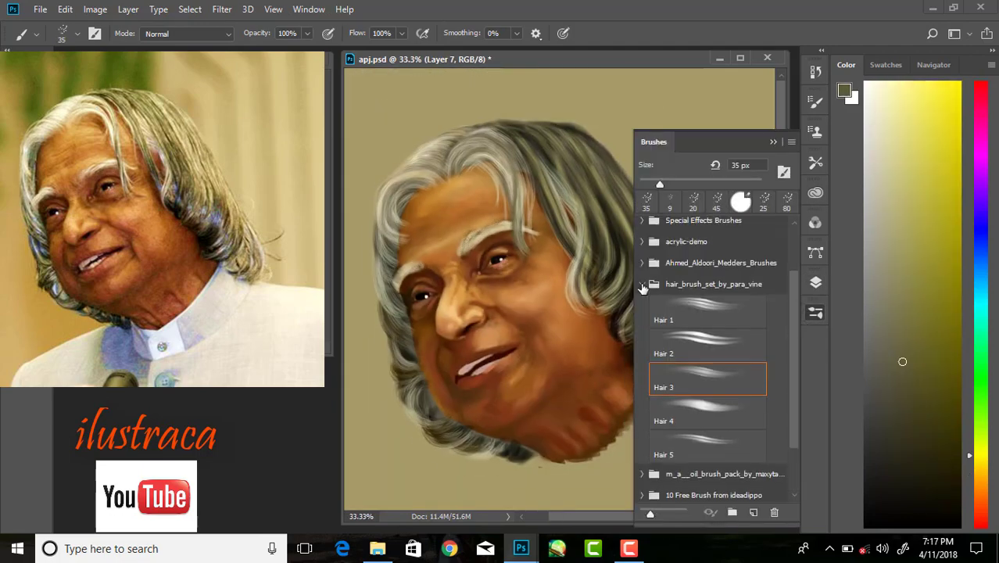
{"action": "double_click", "coordinate": [704, 379]}
{"action": "key", "text": "ctrl+plus"}
{"action": "left_click", "coordinate": [502, 125], "text": "alt"}
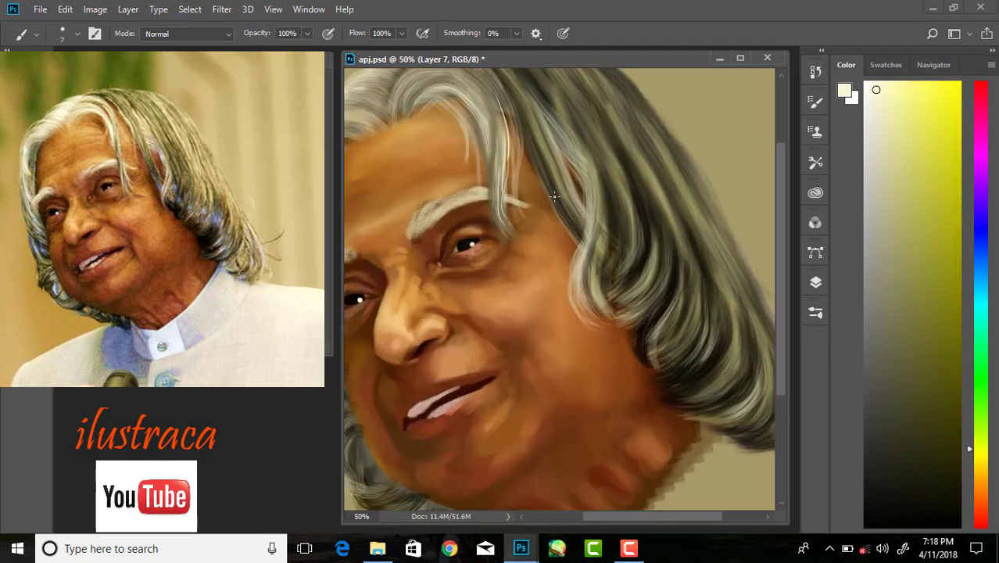
{"action": "left_click_drag", "start_coordinate": [500, 156], "coordinate": [578, 189]}
{"action": "left_click_drag", "start_coordinate": [395, 162], "coordinate": [362, 291]}
{"action": "left_click_drag", "start_coordinate": [380, 282], "coordinate": [368, 305]}
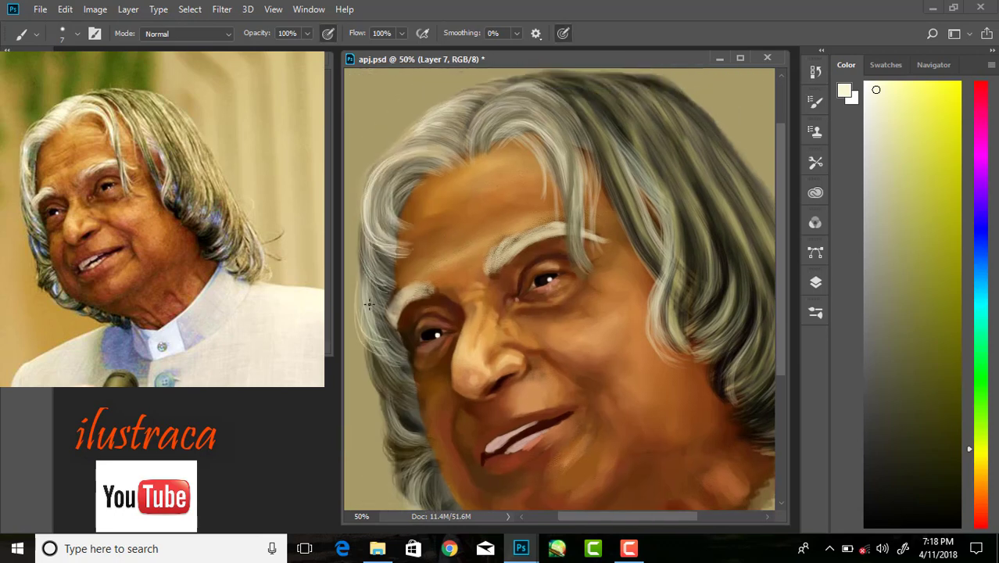
{"action": "left_click_drag", "start_coordinate": [548, 127], "coordinate": [582, 258]}
{"action": "left_click_drag", "start_coordinate": [547, 97], "coordinate": [438, 141]}
- Paint dark strands into the right-side hair and near-black strands on the lower-left hair
{"action": "key", "text": "ctrl+minus"}
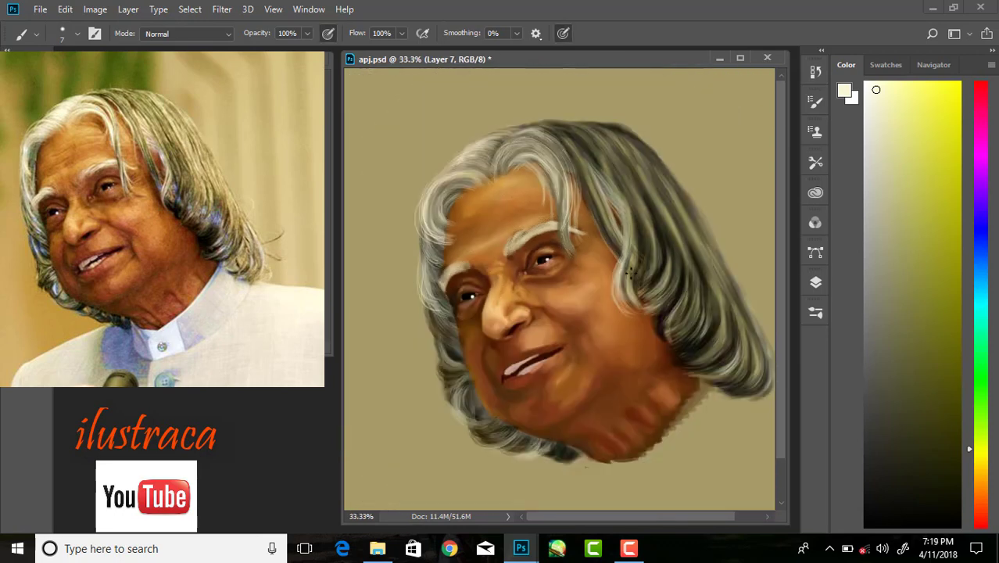
{"action": "left_click", "coordinate": [670, 239], "text": "alt"}
{"action": "left_click_drag", "start_coordinate": [704, 234], "coordinate": [670, 234]}
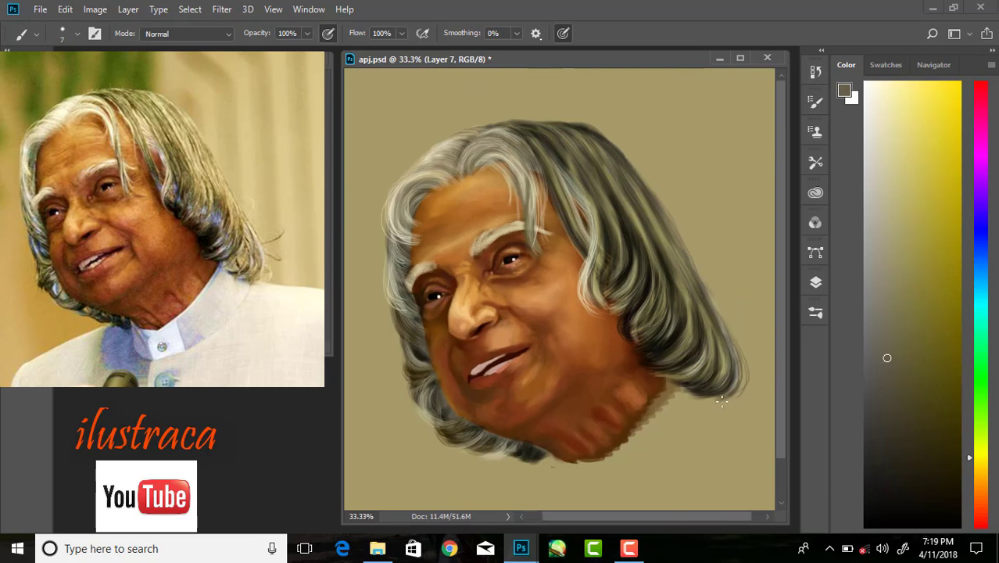
{"action": "left_click_drag", "start_coordinate": [707, 281], "coordinate": [672, 217]}
{"action": "left_click", "coordinate": [629, 264], "text": "alt"}
{"action": "left_click", "coordinate": [642, 290], "text": "alt"}
{"action": "left_click", "coordinate": [604, 252], "text": "alt"}
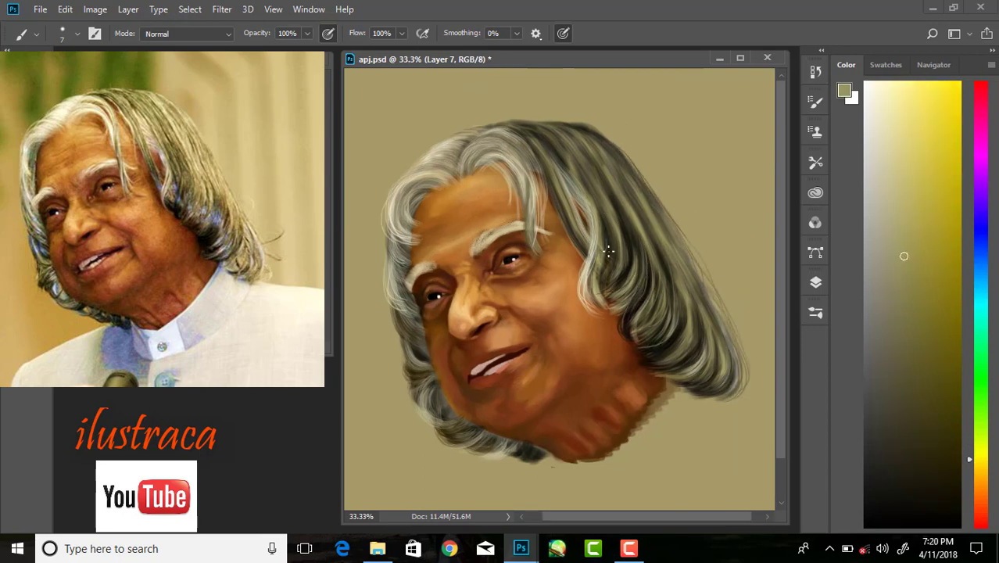
{"action": "left_click", "coordinate": [476, 161], "text": "alt"}
{"action": "left_click", "coordinate": [414, 367], "text": "alt"}
{"action": "mouse_move", "coordinate": [422, 401]}
{"action": "left_mouse_down"}
{"action": "mouse_move", "coordinate": [432, 430]}
{"action": "mouse_move", "coordinate": [466, 451]}
{"action": "left_mouse_up"}
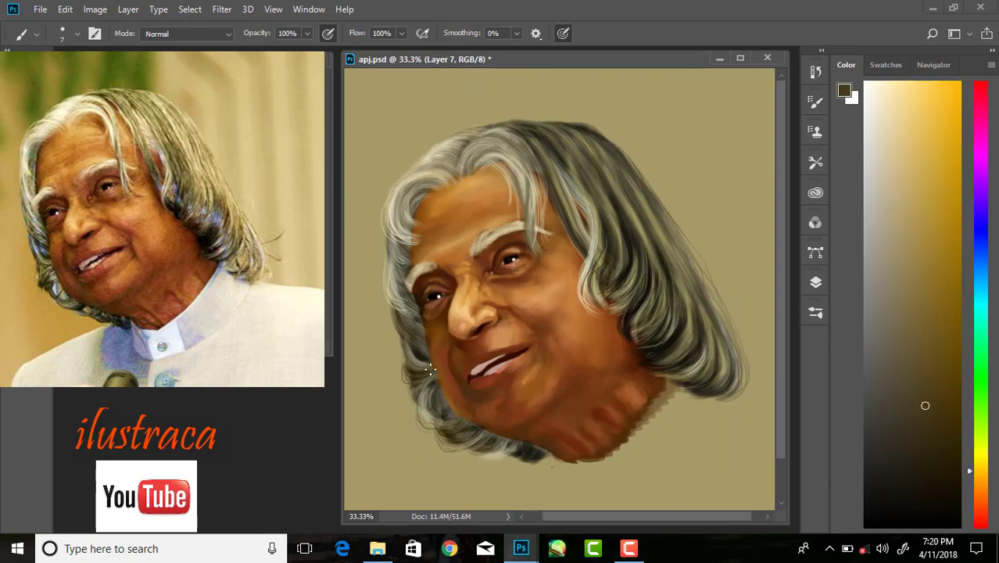
- Try darker olive shades, then paint thin cream strands along the right hair edge
{"action": "left_click", "coordinate": [405, 343], "text": "alt"}
{"action": "left_click", "coordinate": [434, 189], "text": "alt"}
{"action": "left_click", "coordinate": [412, 176], "text": "alt"}
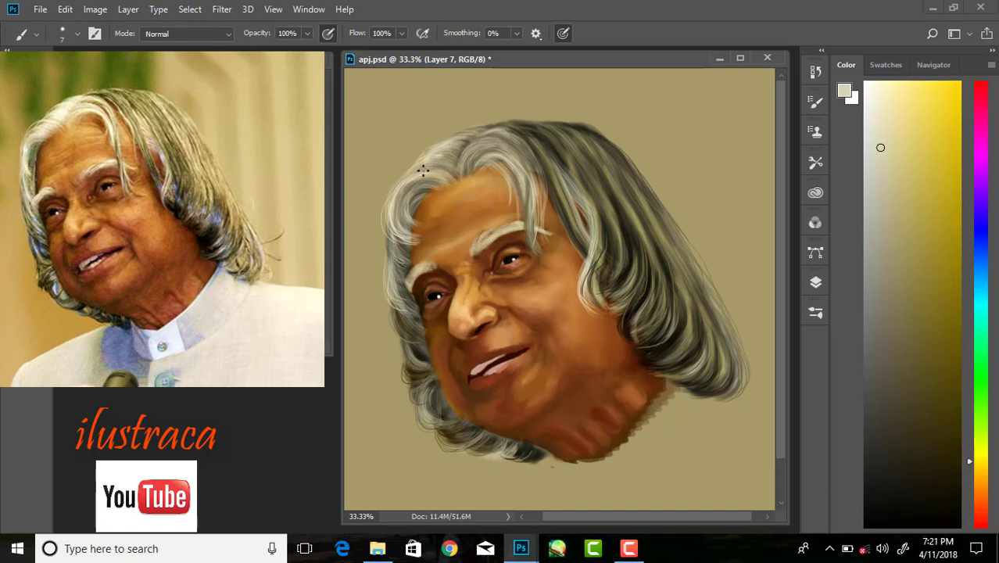
{"action": "left_click", "coordinate": [407, 234], "text": "alt"}
{"action": "left_click", "coordinate": [395, 183], "text": "alt"}
{"action": "left_click", "coordinate": [510, 125], "text": "alt"}
{"action": "left_click", "coordinate": [663, 242], "text": "alt"}
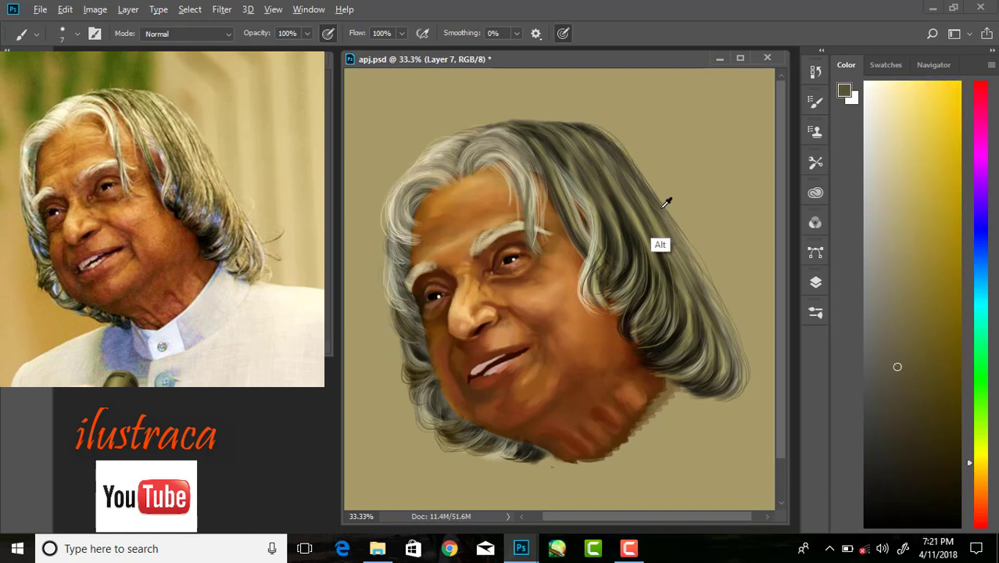
{"action": "left_click_drag", "start_coordinate": [676, 230], "coordinate": [746, 367]}
{"action": "left_click_drag", "start_coordinate": [732, 315], "coordinate": [745, 367]}
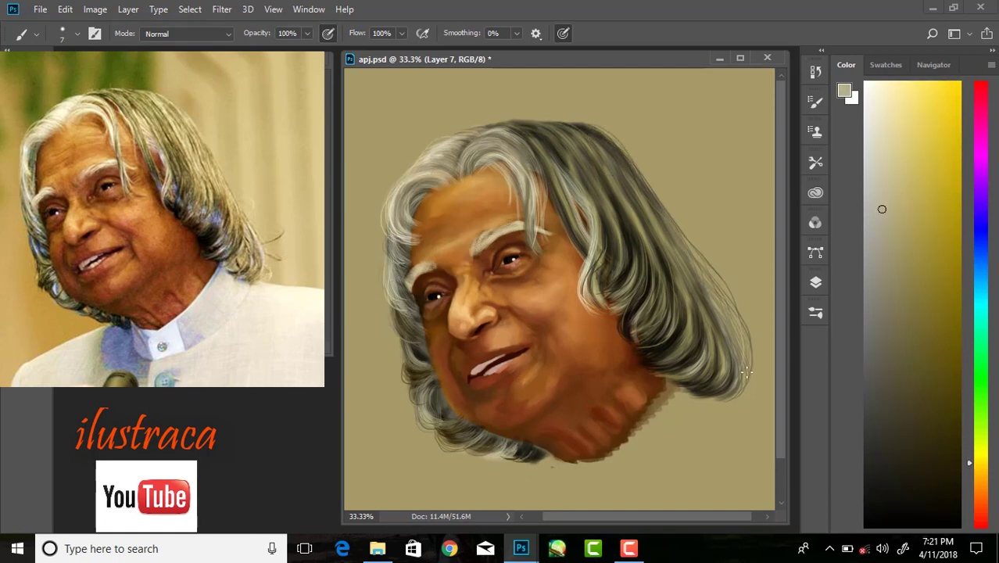
- Select a large 90 px scatter brush with a near-black colour, then switch to erasing
{"action": "left_click", "coordinate": [816, 311]}
{"action": "left_click", "coordinate": [710, 290], "text": "alt"}
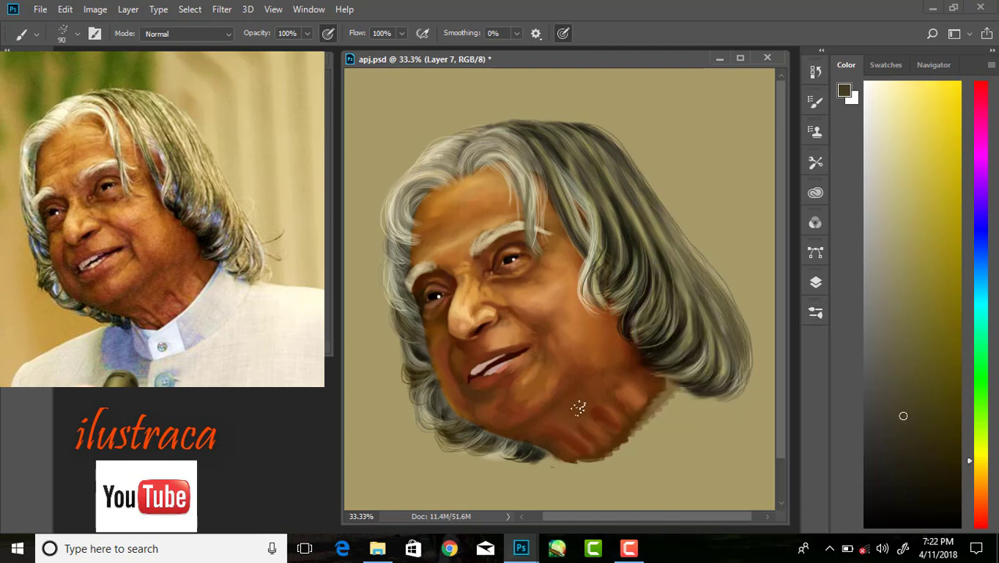
{"action": "left_click", "coordinate": [397, 285], "text": "alt"}
{"action": "left_click", "coordinate": [522, 456], "text": "alt"}
- Return to the Brush tool with a large 90 px brush, viewing the whole portrait
{"action": "key", "text": "e"}
{"action": "key", "text": "ctrl+plus"}
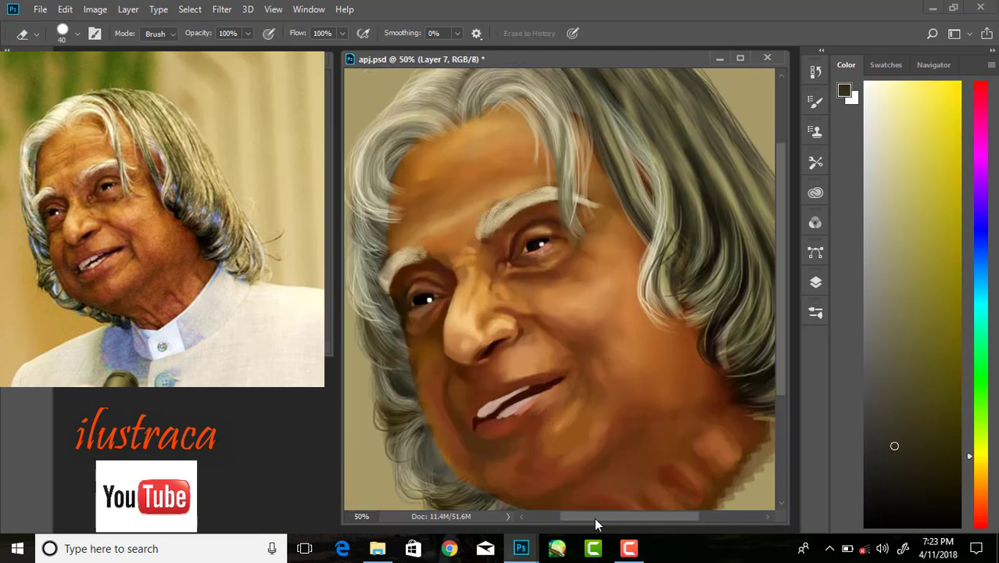
{"action": "scroll", "coordinate": [540, 469], "scroll_direction": "left", "scroll_amount": 3}
{"action": "scroll", "coordinate": [500, 264], "scroll_direction": "down", "scroll_amount": 3}
{"action": "key", "text": "ctrl+minus"}
{"action": "key", "text": "ctrl+minus"}
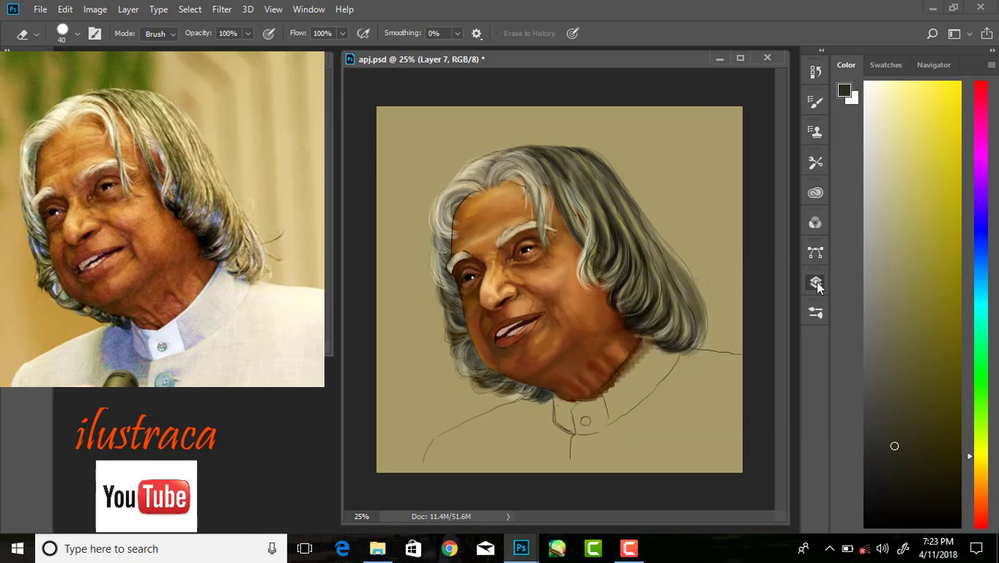
{"action": "left_click", "coordinate": [816, 312]}
{"action": "key", "text": "b"}
{"action": "left_click", "coordinate": [648, 389], "text": "alt"}
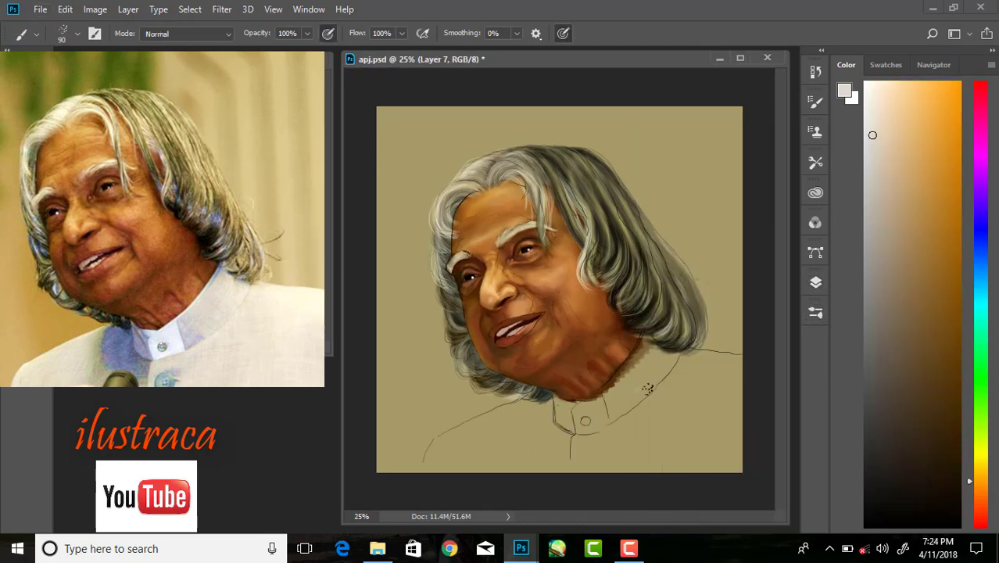
- Add a new layer and paint the shirt collar and chest cream
{"action": "left_click", "coordinate": [815, 311]}
{"action": "left_click", "coordinate": [816, 281]}
{"action": "left_click", "coordinate": [763, 432]}
{"action": "left_click_drag", "start_coordinate": [630, 393], "coordinate": [743, 359]}
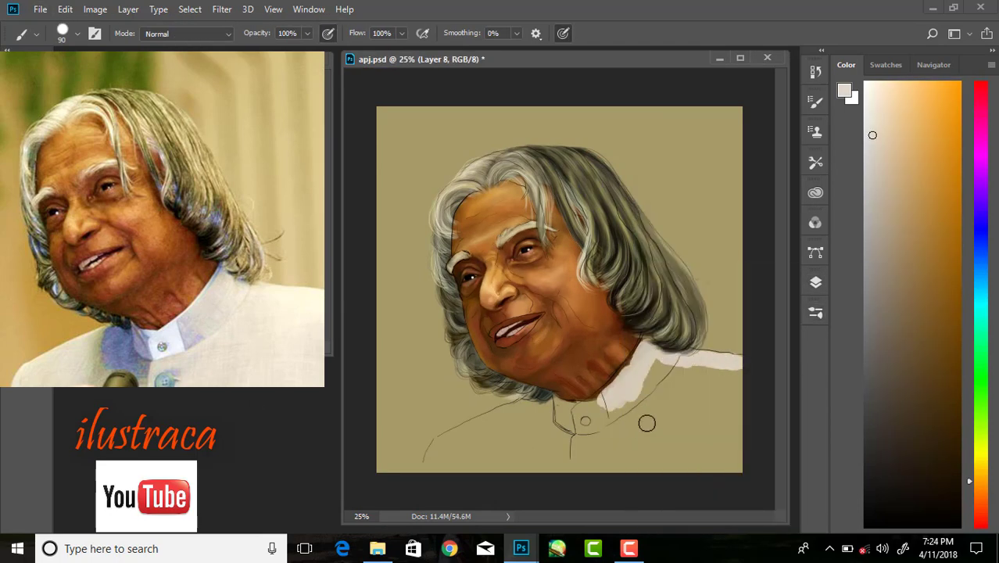
{"action": "mouse_move", "coordinate": [647, 423]}
{"action": "left_mouse_down"}
{"action": "mouse_move", "coordinate": [741, 473]}
{"action": "mouse_move", "coordinate": [508, 414]}
{"action": "mouse_move", "coordinate": [441, 443]}
{"action": "mouse_move", "coordinate": [484, 457]}
{"action": "mouse_move", "coordinate": [593, 454]}
{"action": "left_mouse_up"}
{"action": "key", "text": "ctrl+plus"}
{"action": "key", "text": "bracketleft"}
{"action": "key", "text": "bracketleft"}
{"action": "key", "text": "bracketleft"}
{"action": "left_click_drag", "start_coordinate": [618, 422], "coordinate": [677, 371]}
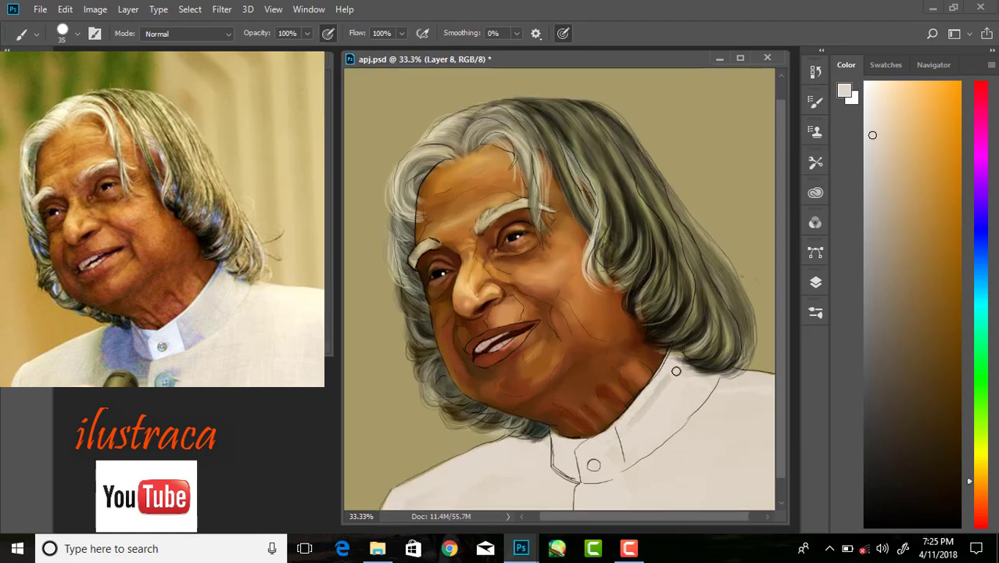
- Hide the sketch line-art layer in the Layers panel
{"action": "left_click", "coordinate": [816, 281]}
{"action": "left_click", "coordinate": [652, 362]}
{"action": "key", "text": "ctrl+minus"}
- Show the line art over the face at 22% opacity and make Layer 2 active
{"action": "left_click", "coordinate": [815, 282]}
{"action": "left_click", "coordinate": [696, 362]}
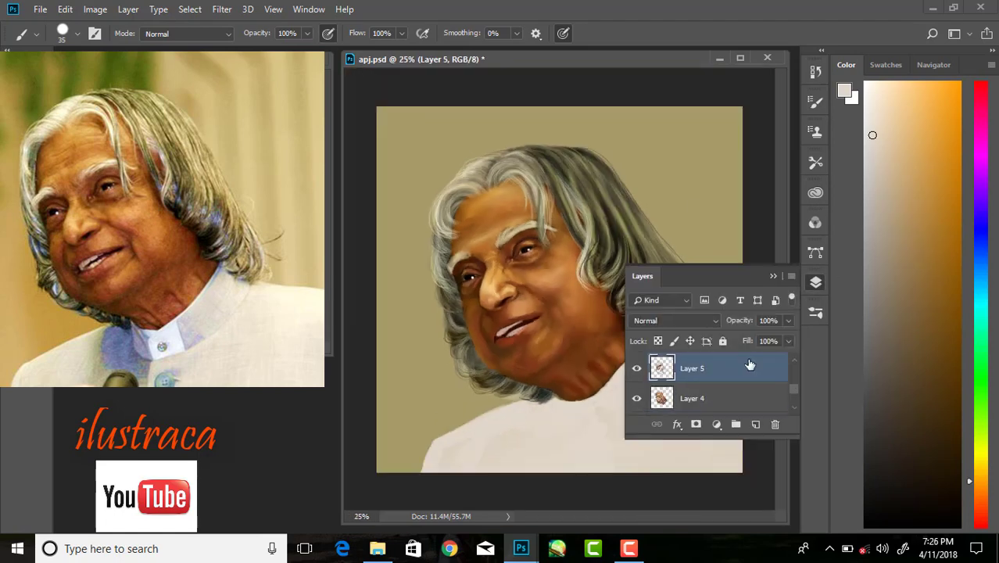
{"action": "key", "text": "ctrl+plus"}
{"action": "left_click", "coordinate": [815, 281]}
{"action": "key", "text": "ctrl+plus"}
{"action": "key", "text": "ctrl+plus"}
{"action": "left_click", "coordinate": [816, 281]}
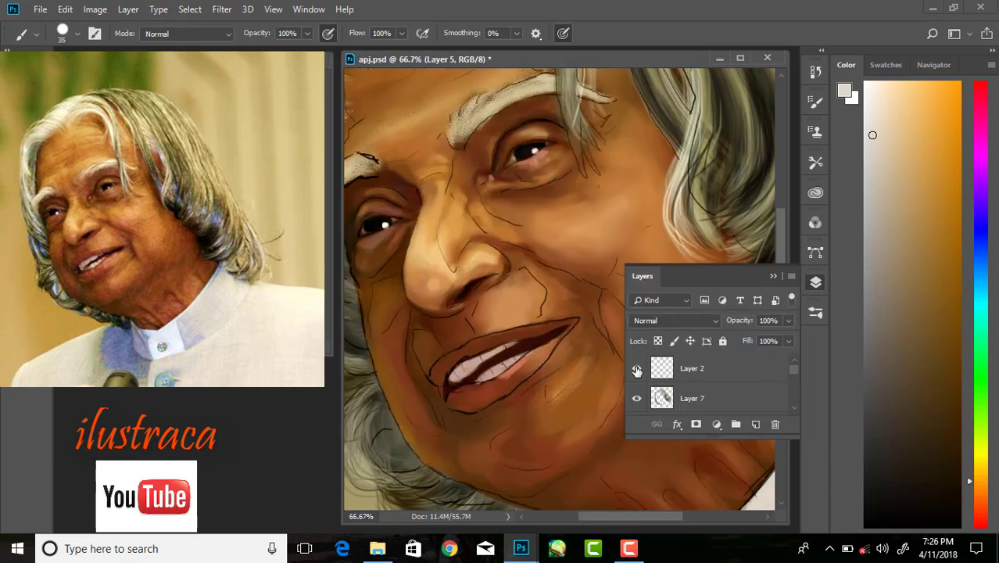
{"action": "left_click", "coordinate": [692, 364]}
- Choose a small 15 px brush and make Layer 5 the active layer
{"action": "right_click", "coordinate": [635, 134]}
{"action": "left_click", "coordinate": [535, 355], "text": "alt"}
{"action": "left_click", "coordinate": [815, 282]}
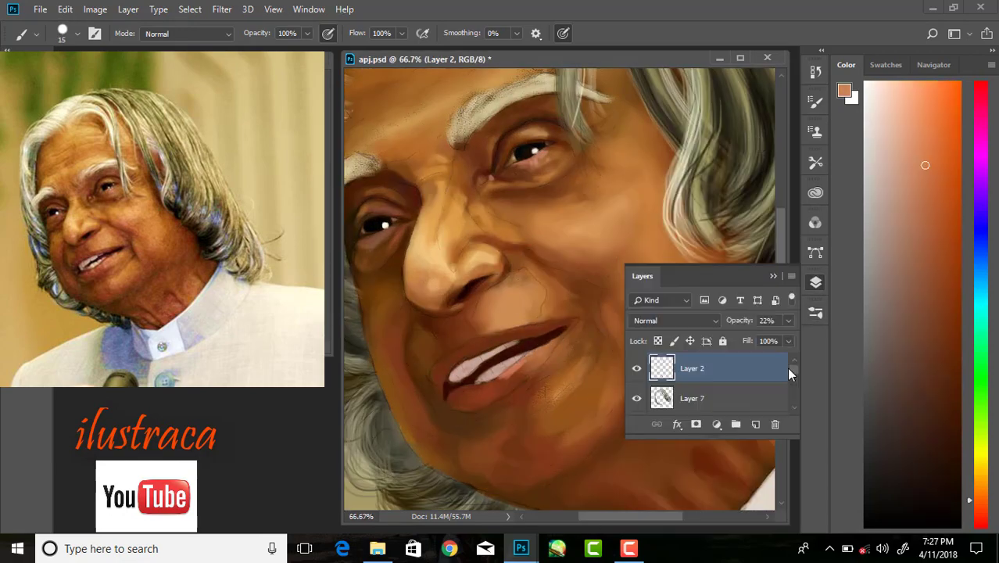
{"action": "scroll", "coordinate": [792, 382], "scroll_direction": "down", "scroll_amount": 2}
{"action": "left_click", "coordinate": [692, 383]}
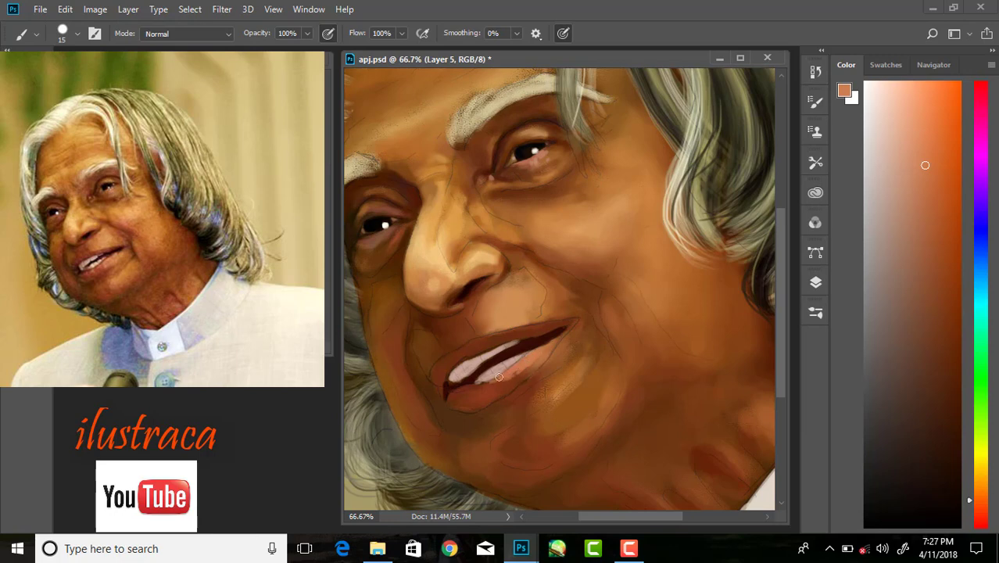
- Pick near-black red, salmon, red-brown and dark maroon colours for the lips
{"action": "left_click", "coordinate": [552, 337], "text": "alt"}
{"action": "left_click", "coordinate": [571, 321], "text": "alt"}
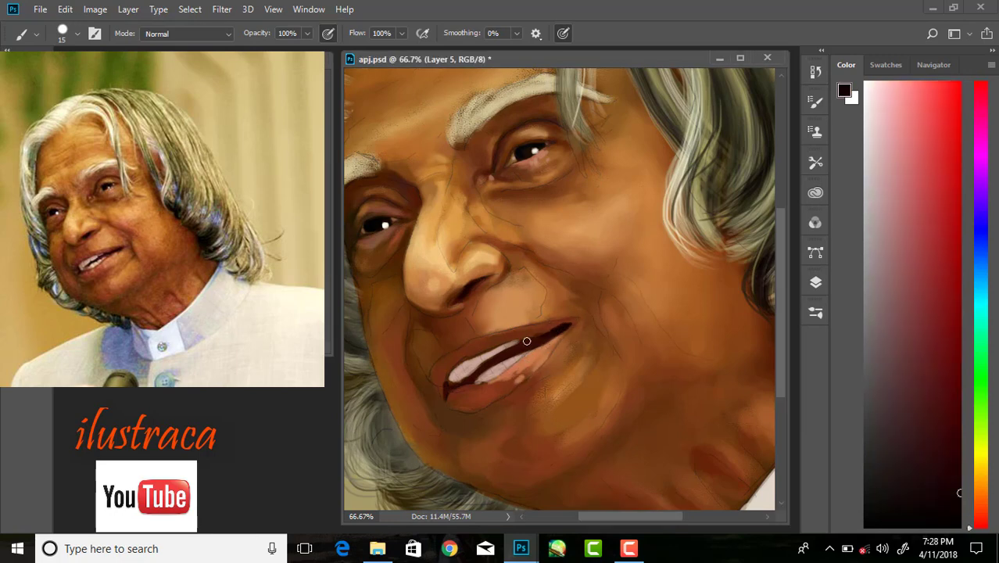
{"action": "left_click", "coordinate": [473, 389], "text": "alt"}
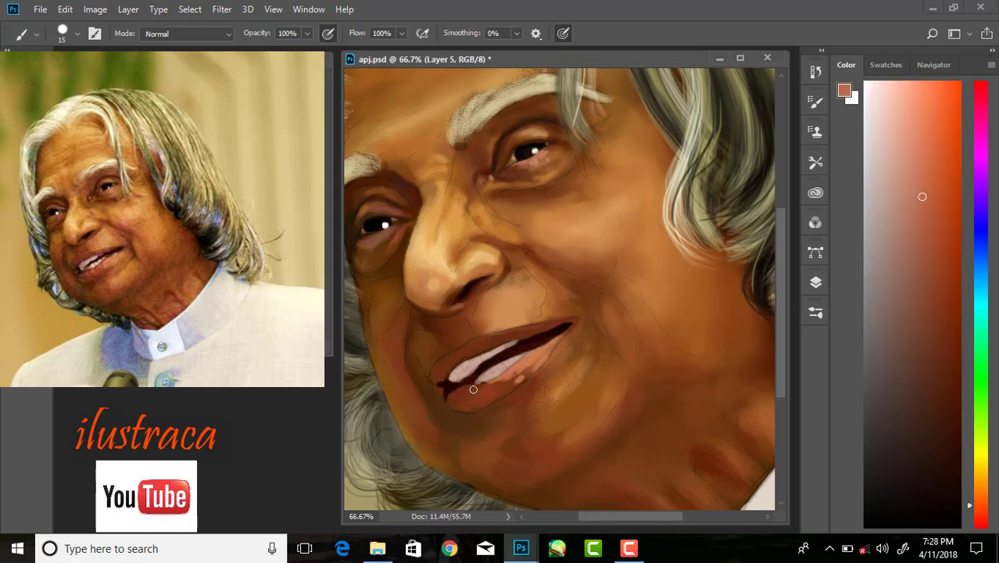
{"action": "left_click", "coordinate": [466, 404], "text": "alt"}
{"action": "left_click", "coordinate": [642, 301], "text": "alt"}
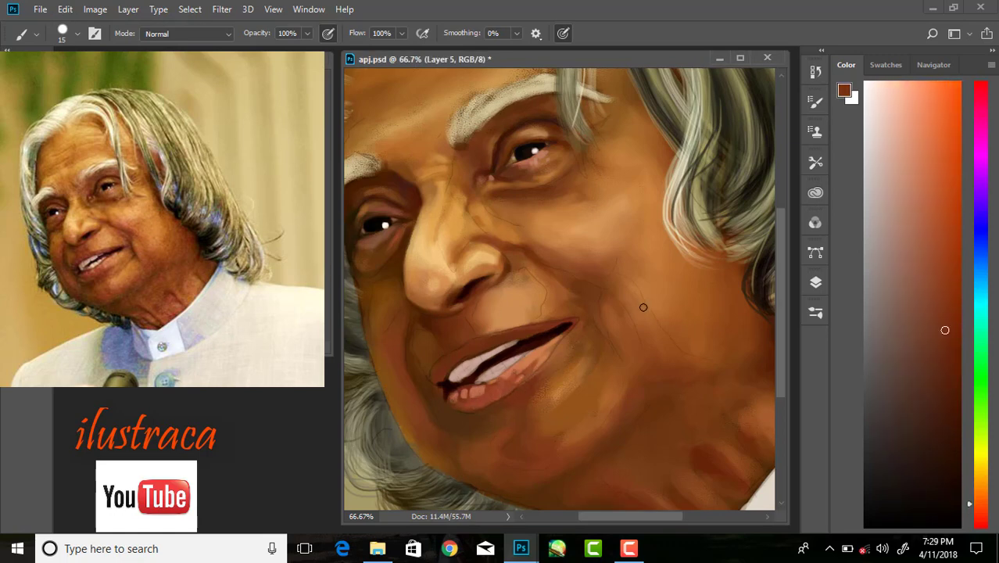
{"action": "left_click", "coordinate": [453, 369], "text": "alt"}
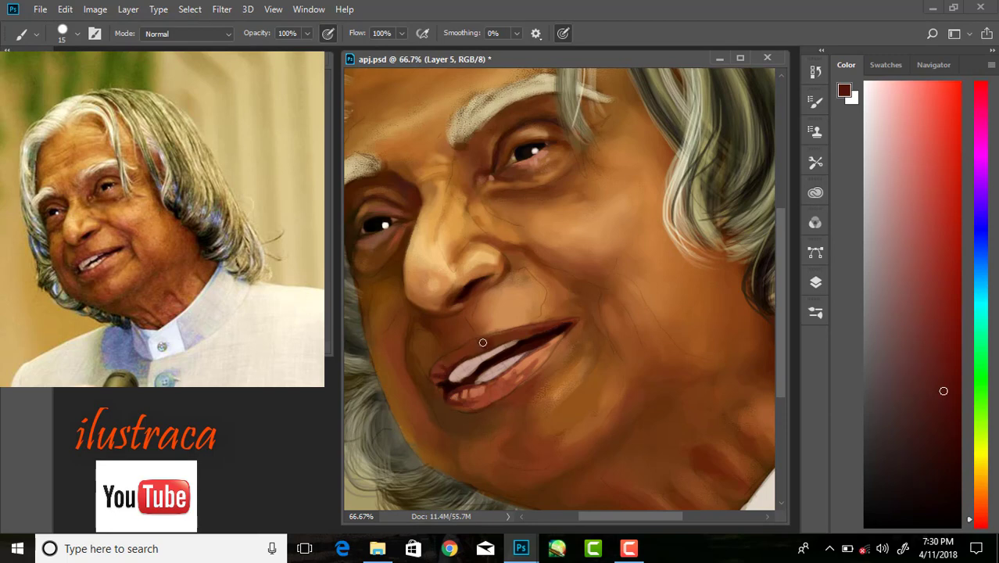
{"action": "left_click", "coordinate": [445, 366], "text": "alt"}
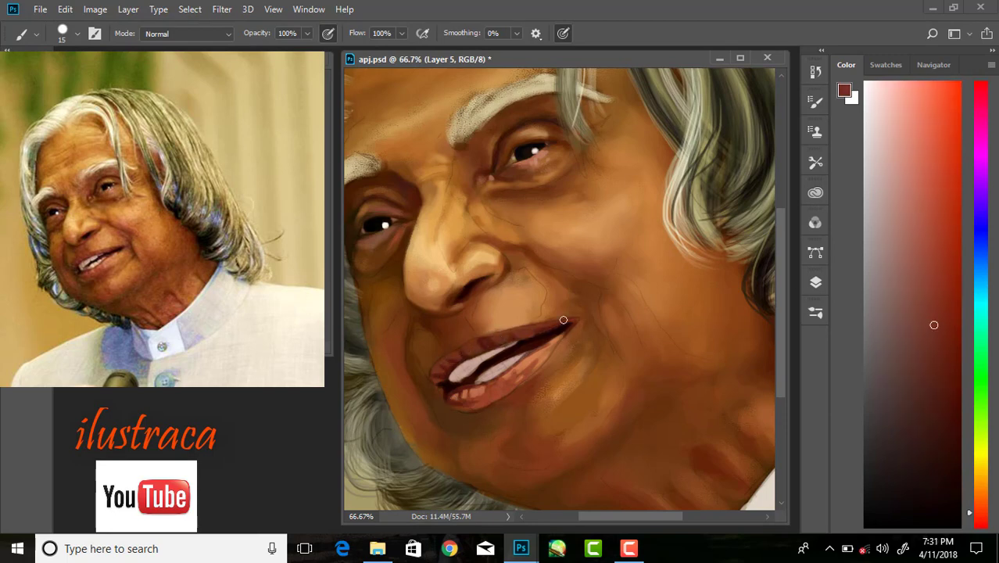
- Paint and blend maroon and reddish-brown onto the lower lip with a 30 px soft round brush
{"action": "right_click", "coordinate": [563, 320]}
{"action": "double_click", "coordinate": [698, 457]}
{"action": "left_click", "coordinate": [511, 375], "text": "alt"}
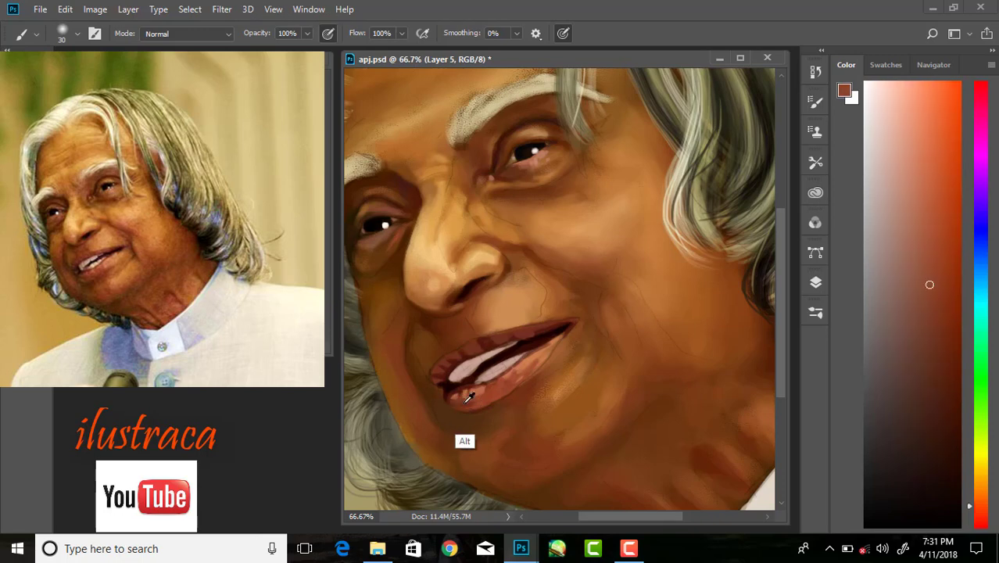
{"action": "left_click", "coordinate": [451, 389], "text": "alt"}
{"action": "left_click", "coordinate": [515, 337], "text": "alt"}
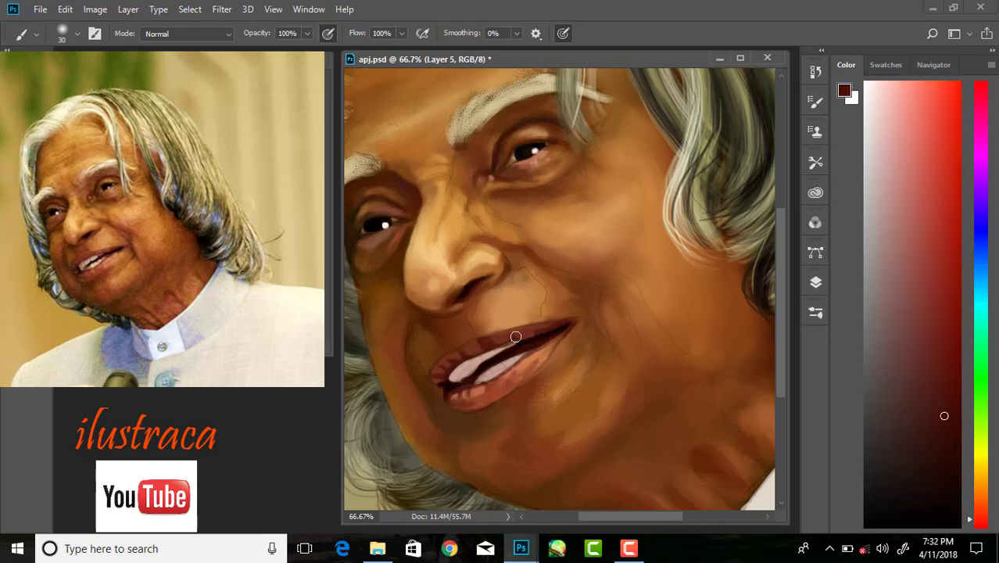
{"action": "left_click", "coordinate": [448, 385], "text": "alt"}
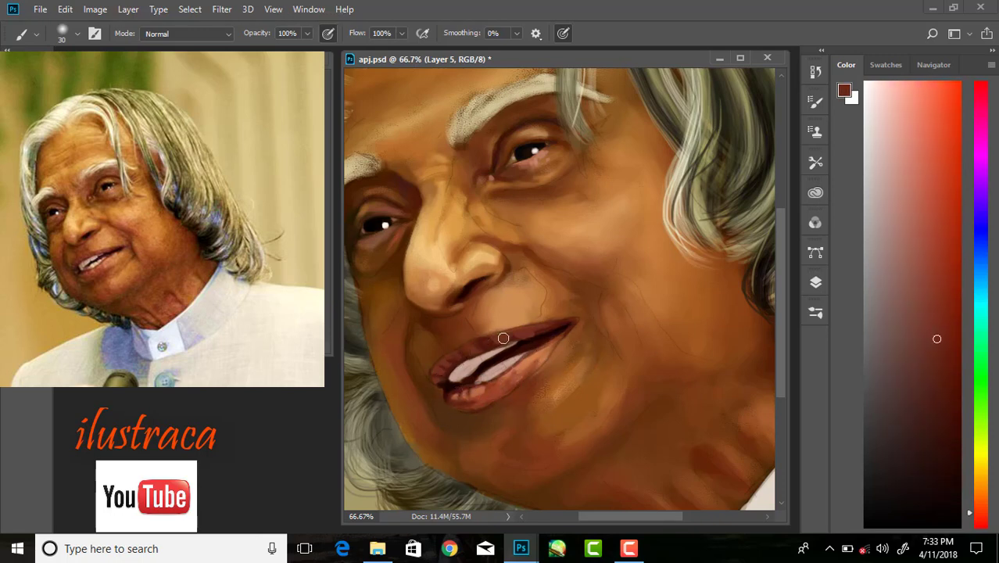
{"action": "left_click", "coordinate": [496, 368], "text": "alt"}
{"action": "left_click", "coordinate": [557, 323], "text": "alt"}
{"action": "key", "text": "F7"}
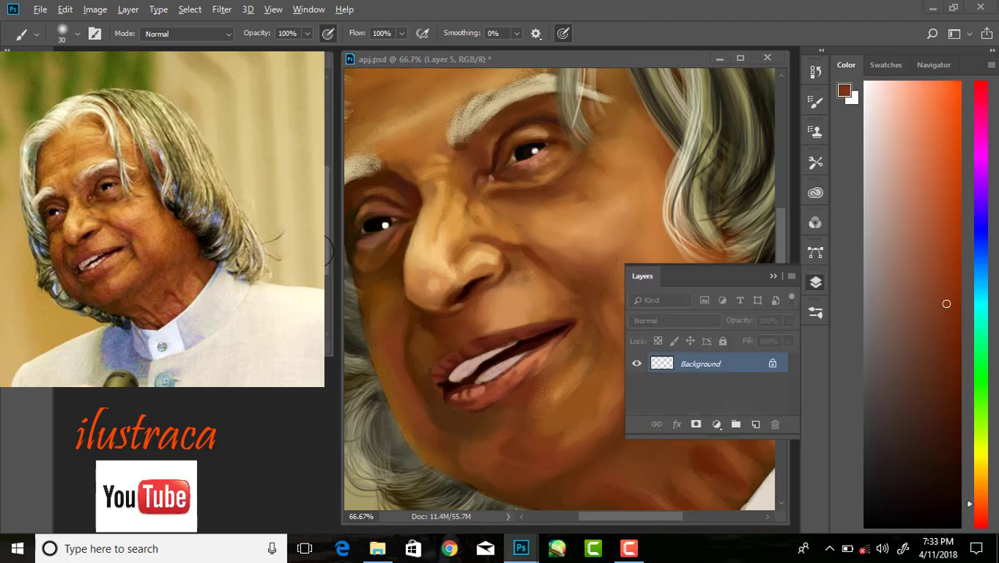
- Try maroon and red-brown hues, then hide the Layer 2 sketch lines
{"action": "left_click", "coordinate": [447, 397], "text": "alt"}
{"action": "left_click", "coordinate": [445, 336], "text": "alt"}
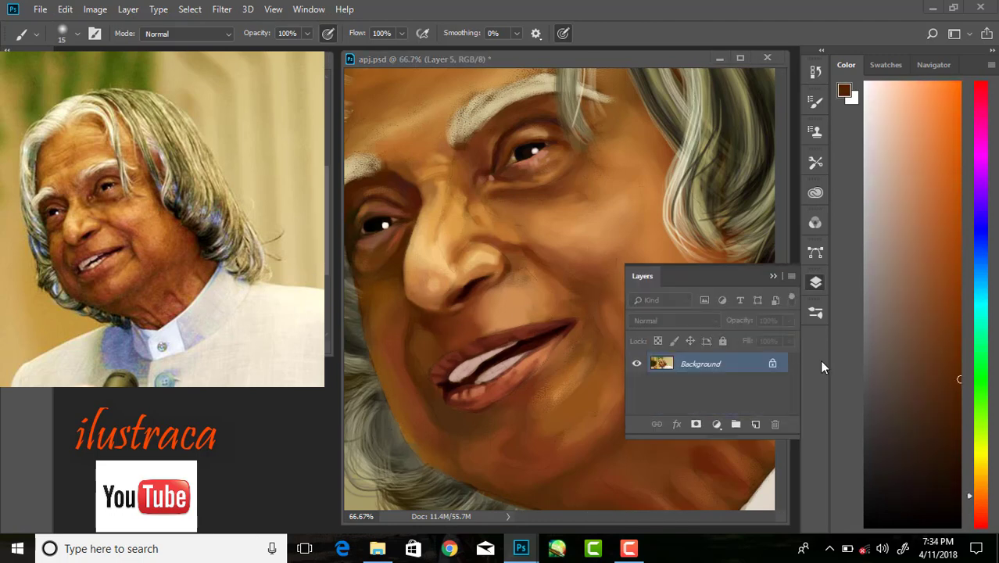
{"action": "left_click", "coordinate": [477, 318], "text": "alt"}
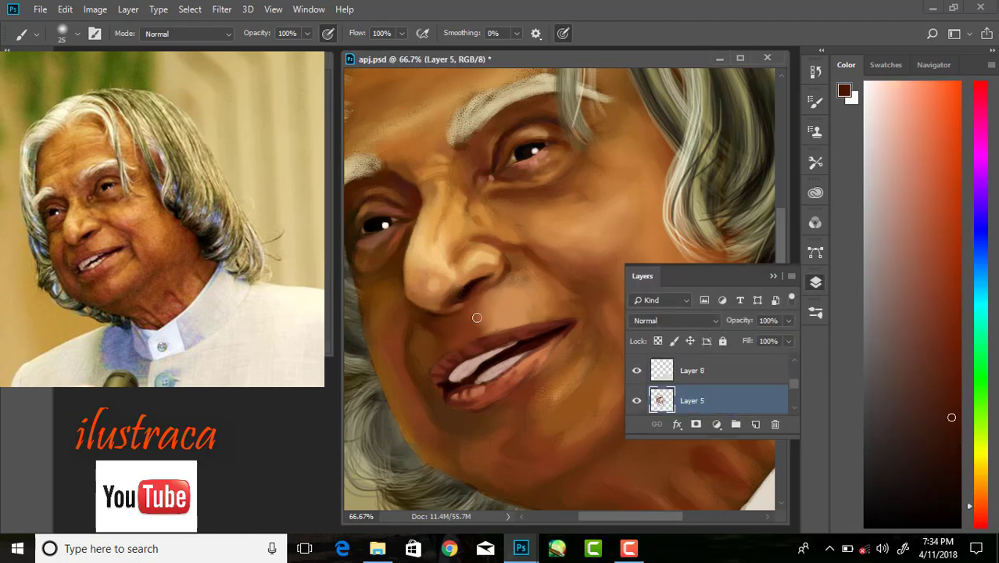
{"action": "left_click", "coordinate": [512, 309], "text": "alt"}
{"action": "key", "text": "ctrl+minus"}
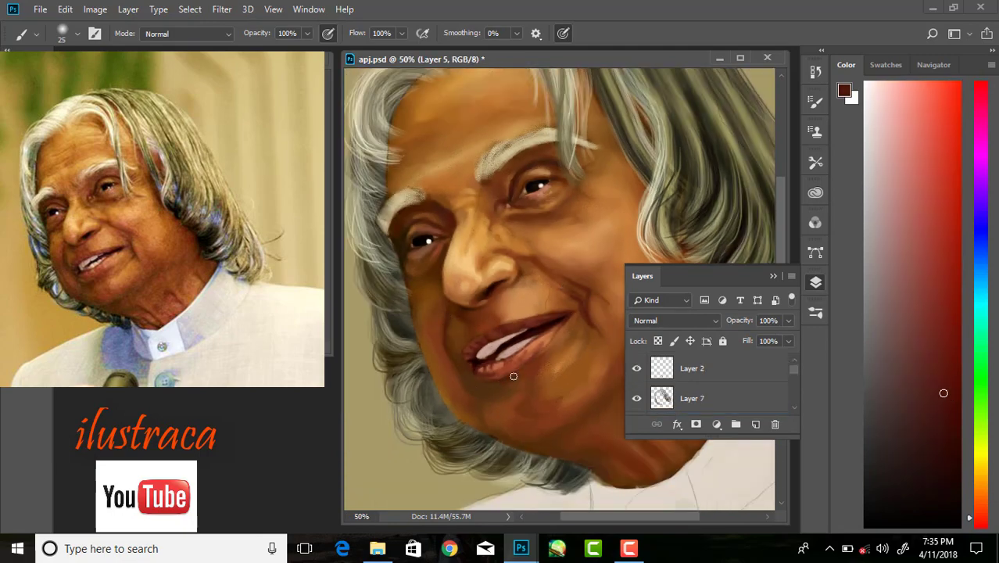
{"action": "left_click", "coordinate": [637, 368]}
{"action": "key", "text": "ctrl+minus"}
- Paint orange and dark brown into the smile crease and sample browns near the chin
{"action": "key", "text": "ctrl+plus"}
{"action": "key", "text": "ctrl+plus"}
{"action": "left_click", "coordinate": [604, 296], "text": "alt"}
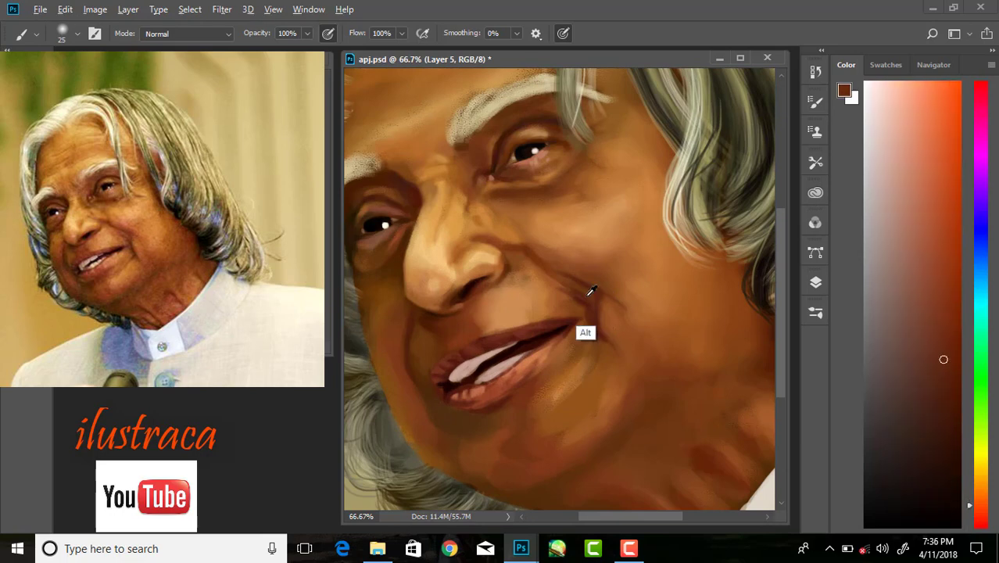
{"action": "left_click", "coordinate": [569, 292], "text": "alt"}
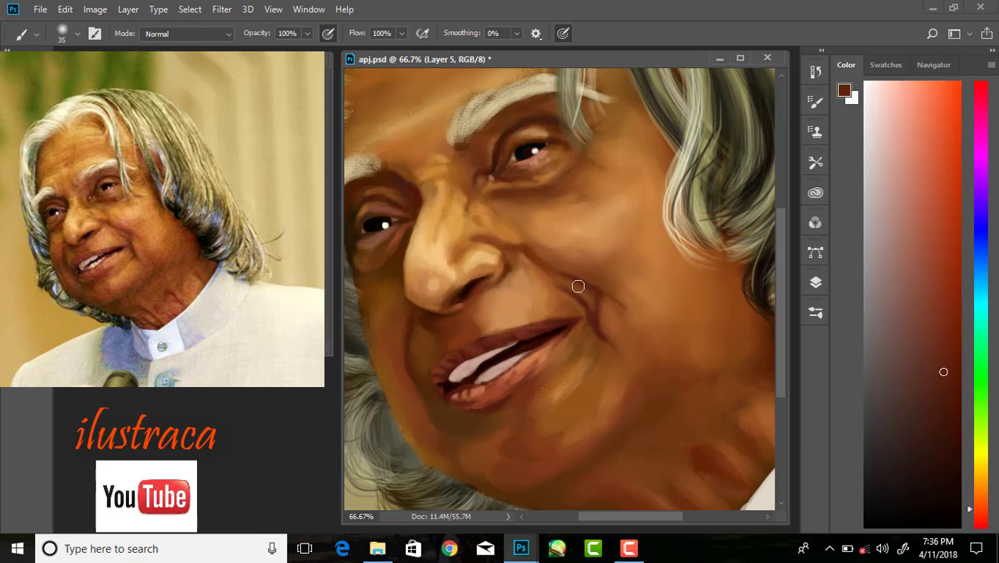
{"action": "left_click", "coordinate": [578, 283], "text": "alt"}
{"action": "left_click", "coordinate": [534, 239], "text": "alt"}
{"action": "left_click", "coordinate": [607, 313], "text": "alt"}
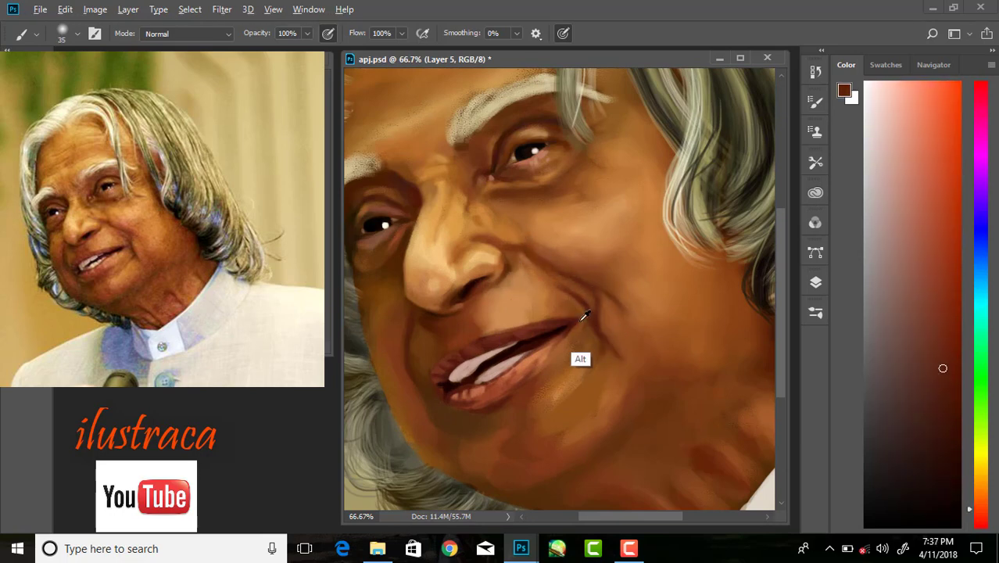
{"action": "left_click", "coordinate": [584, 310], "text": "alt"}
{"action": "left_click", "coordinate": [506, 410], "text": "alt"}
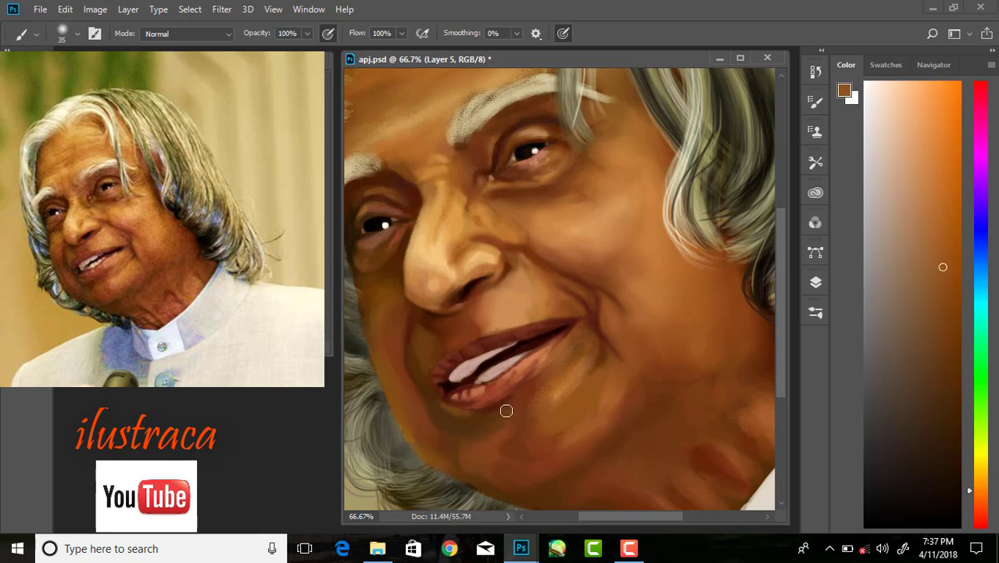
{"action": "left_click", "coordinate": [412, 391], "text": "alt"}
- Sample and blend lighter and darker brown tones across the neck and jaw edge
{"action": "key", "text": "ctrl+minus"}
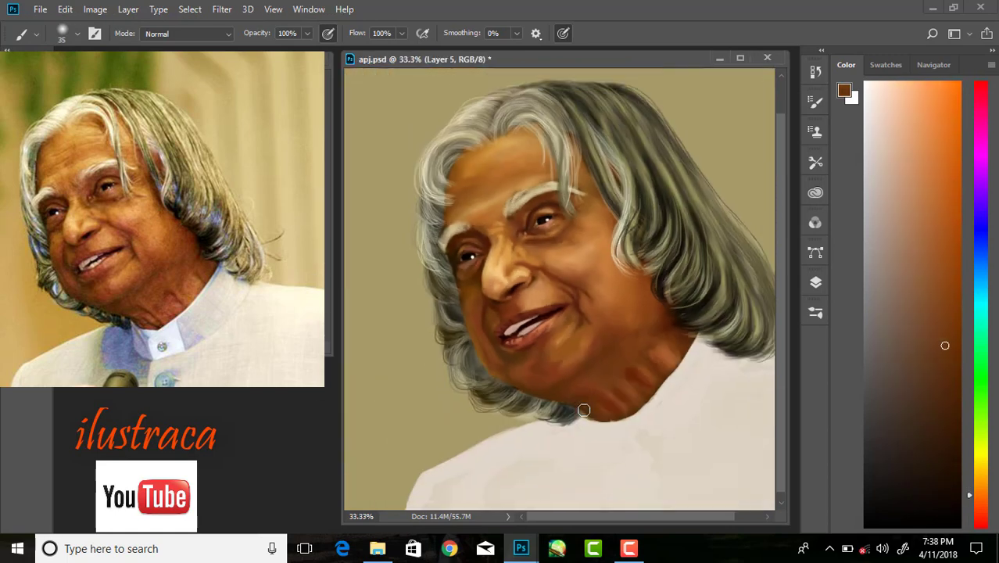
{"action": "key", "text": "ctrl+minus"}
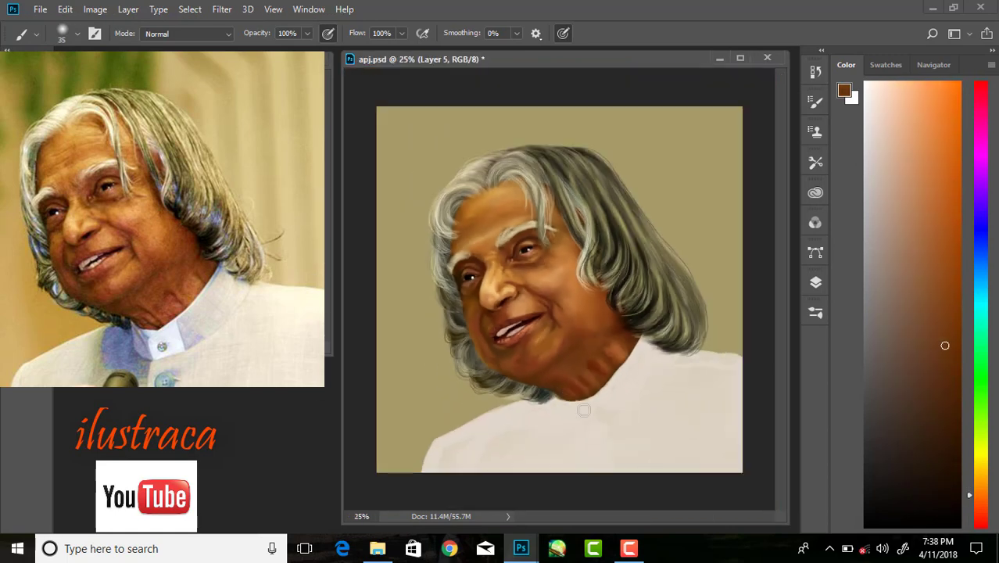
{"action": "key", "text": "ctrl+plus"}
{"action": "scroll", "coordinate": [594, 508], "scroll_direction": "down", "scroll_amount": 1}
{"action": "left_click", "coordinate": [700, 377], "text": "alt"}
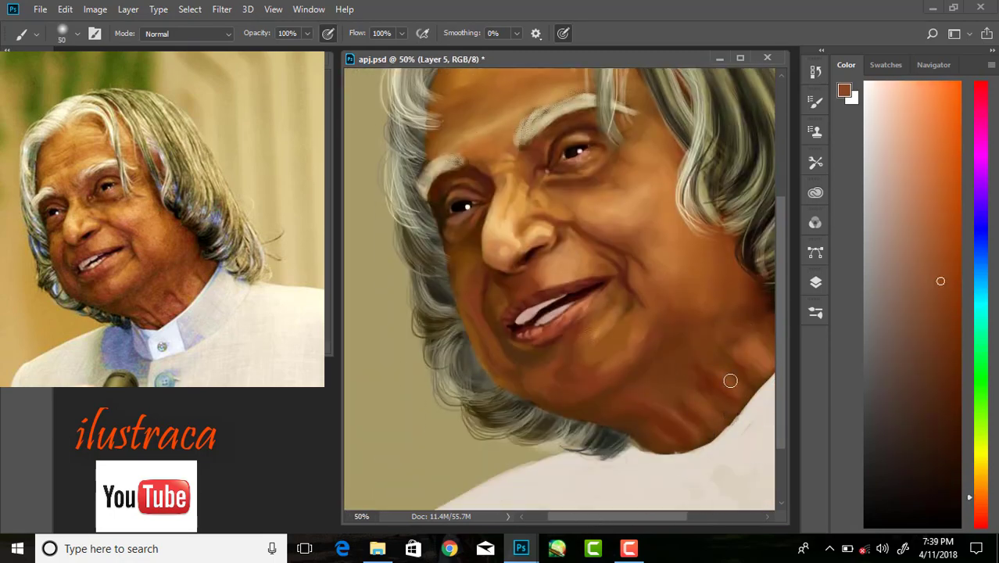
{"action": "left_click", "coordinate": [727, 351], "text": "alt"}
{"action": "left_click", "coordinate": [692, 391], "text": "alt"}
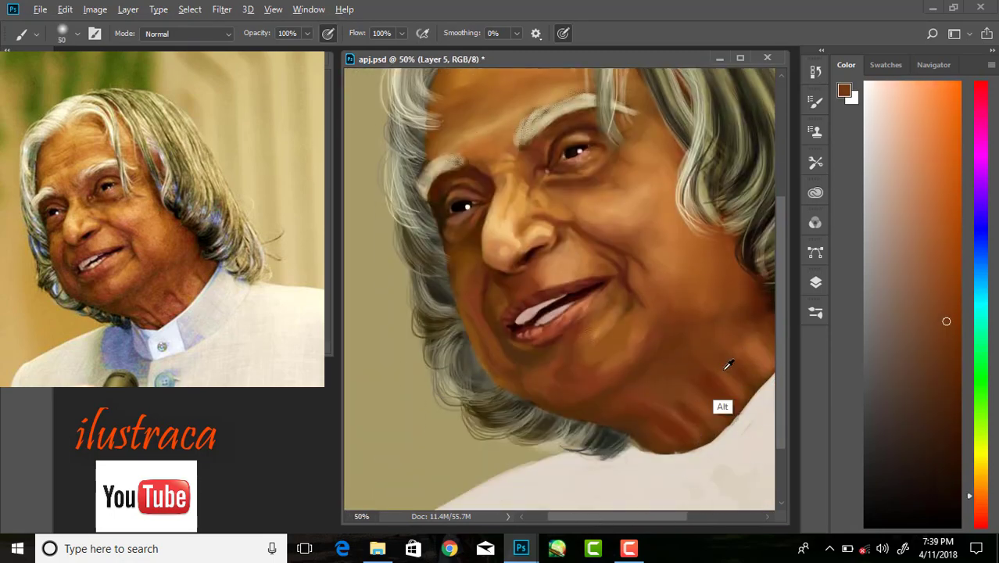
{"action": "left_click", "coordinate": [763, 305], "text": "alt"}
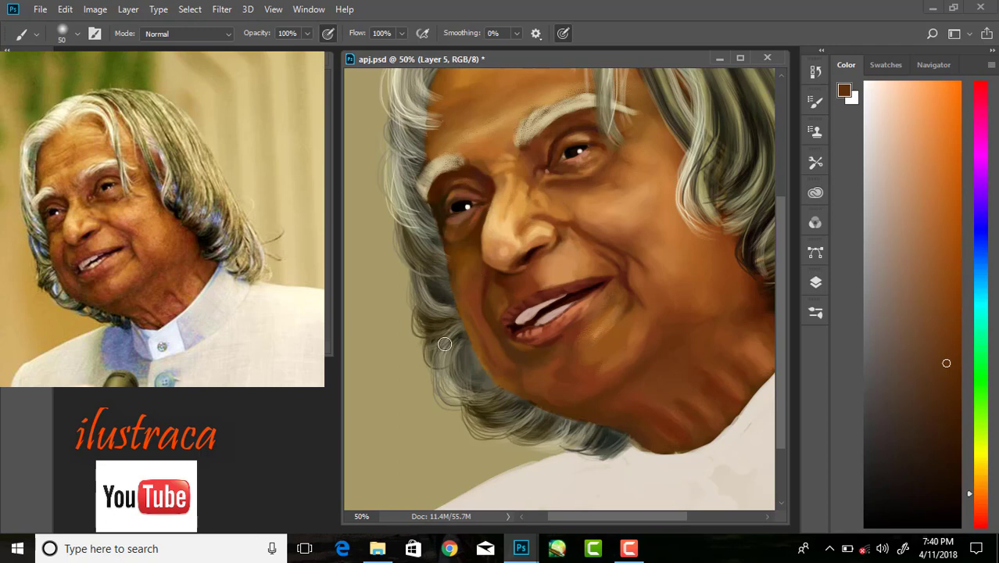
{"action": "scroll", "coordinate": [444, 344], "scroll_direction": "down", "scroll_amount": 1}
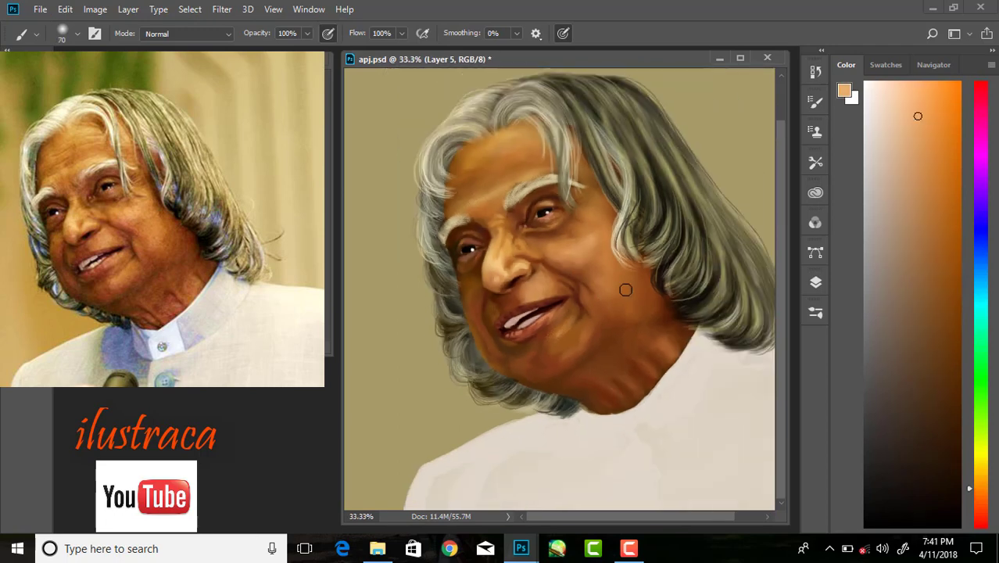
- Pick darker and lighter orange skin tones, resizing the brush from 100 back to 70
{"action": "left_click", "coordinate": [623, 261], "text": "alt"}
{"action": "key", "text": "bracketright"}
{"action": "key", "text": "bracketright"}
{"action": "key", "text": "bracketright"}
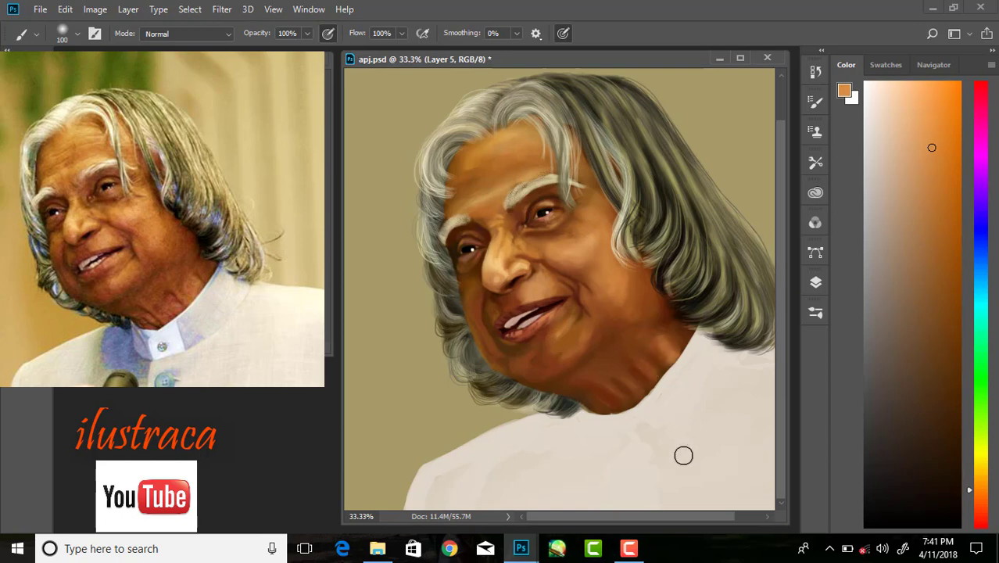
{"action": "left_click", "coordinate": [546, 147], "text": "alt"}
{"action": "key", "text": "bracketleft"}
{"action": "key", "text": "bracketleft"}
{"action": "key", "text": "bracketleft"}
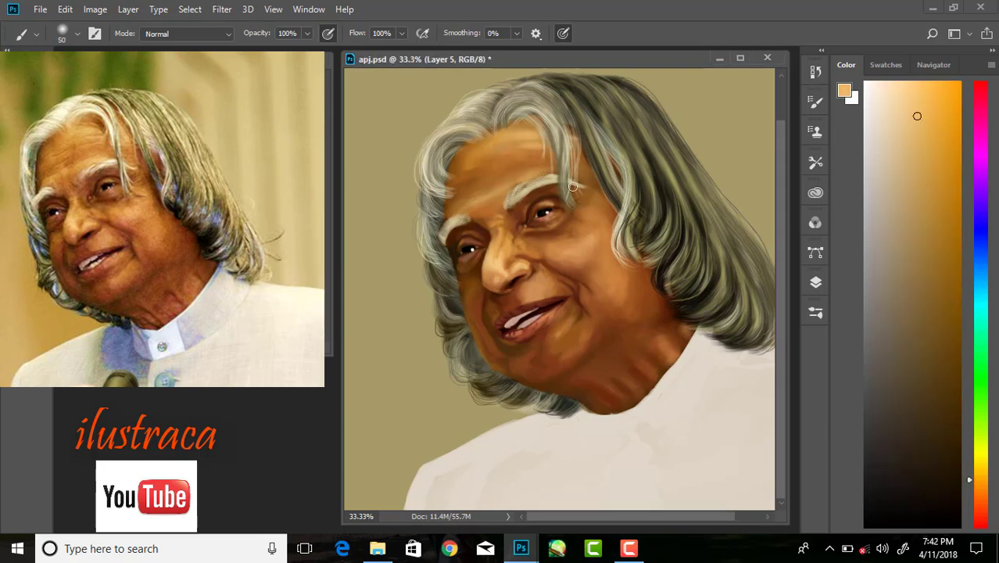
{"action": "left_click", "coordinate": [531, 156], "text": "alt"}
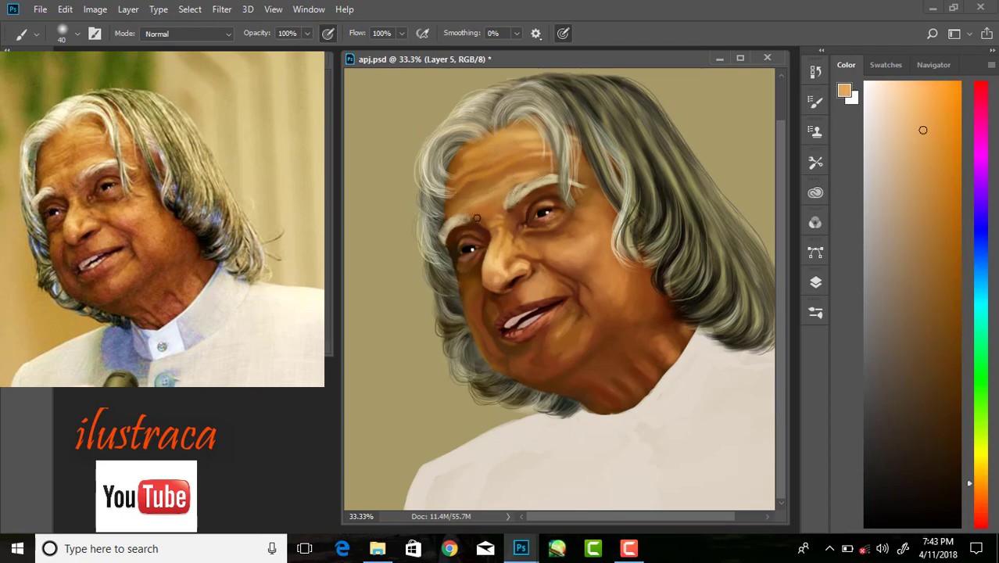
- Lighten the forehead with light tan and blend in slightly darker orange tones
{"action": "key", "text": "ctrl+plus"}
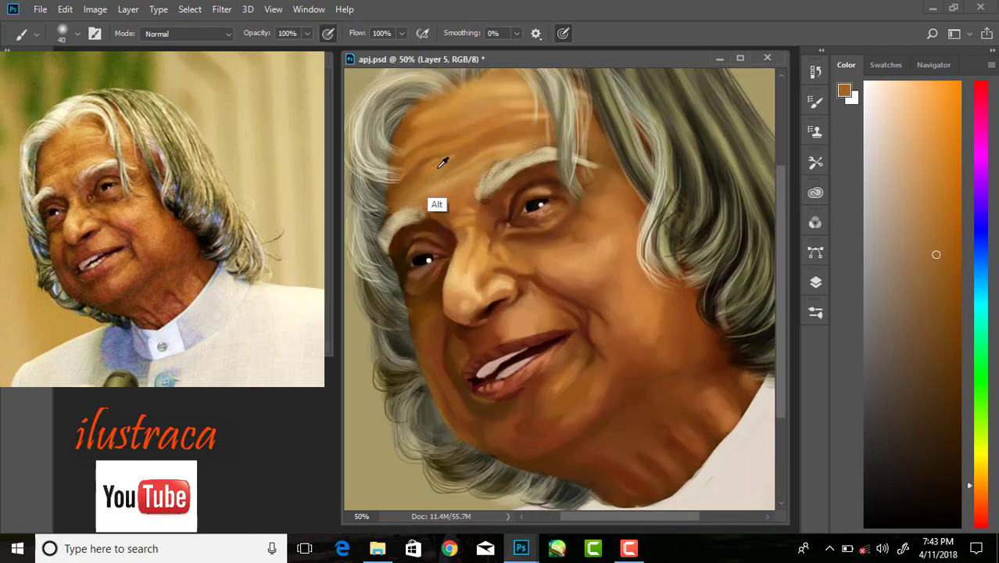
{"action": "left_click", "coordinate": [415, 119], "text": "alt"}
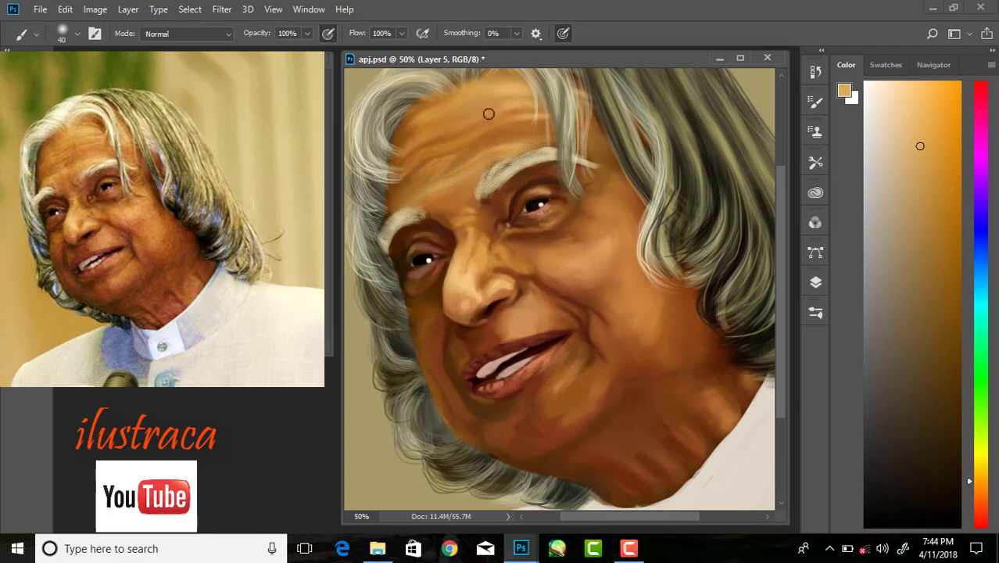
{"action": "scroll", "coordinate": [446, 161], "scroll_direction": "down", "scroll_amount": 1}
{"action": "scroll", "coordinate": [446, 162], "scroll_direction": "up", "scroll_amount": 1}
{"action": "left_click", "coordinate": [461, 153], "text": "alt"}
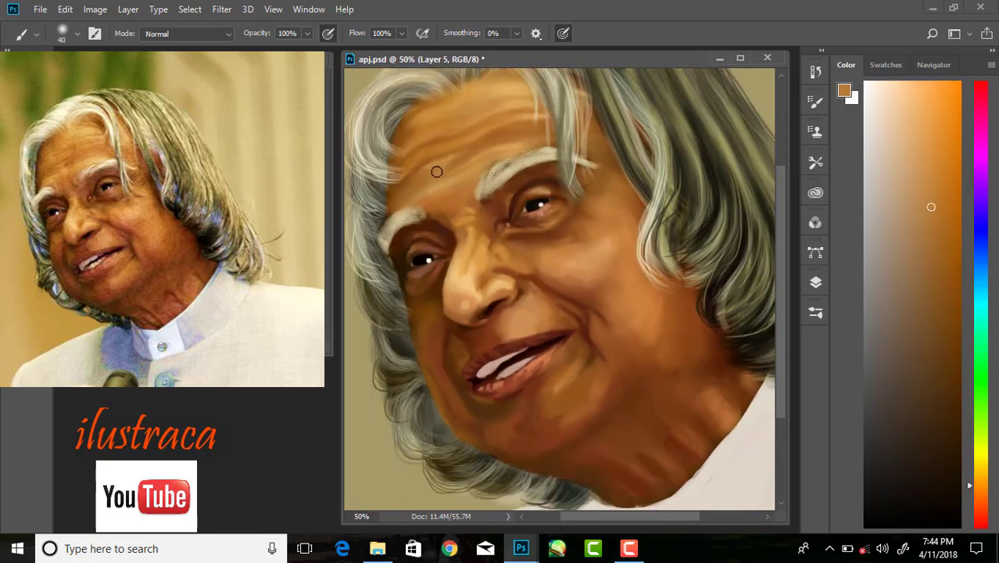
{"action": "left_click", "coordinate": [475, 154], "text": "alt"}
{"action": "key", "text": "ctrl+minus"}
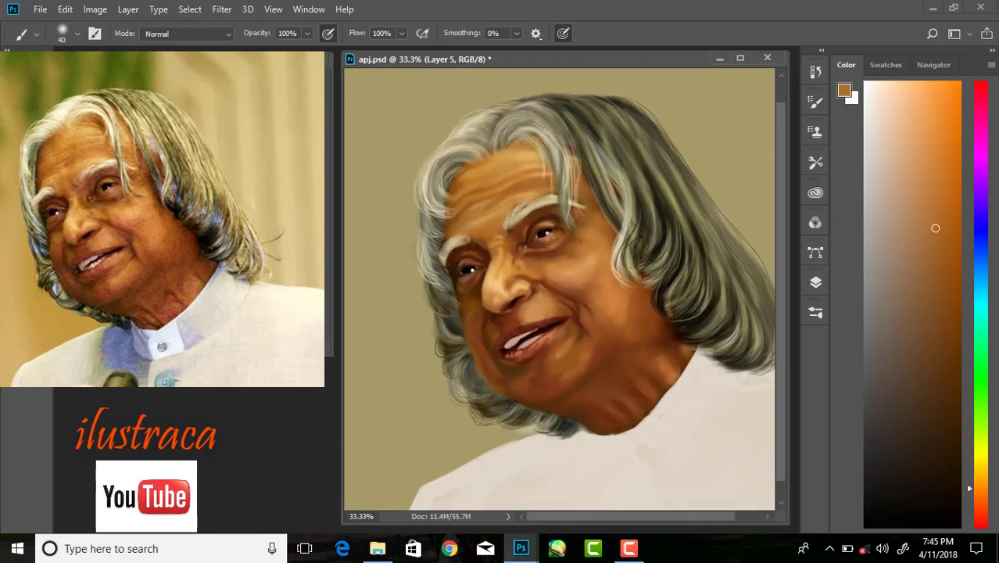
- Sample new and darker brown skin tones with a smaller brush, comparing the face at different zooms
{"action": "key", "text": "ctrl+minus"}
{"action": "key", "text": "ctrl+plus"}
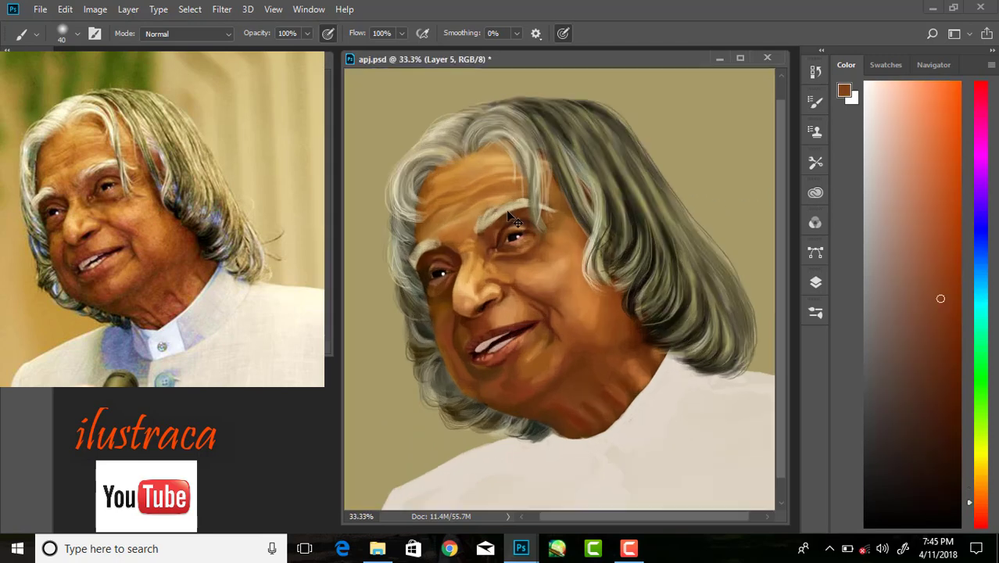
{"action": "key", "text": "ctrl+plus"}
{"action": "key", "text": "bracketleft"}
{"action": "key", "text": "bracketleft"}
{"action": "left_click", "coordinate": [526, 192], "text": "alt"}
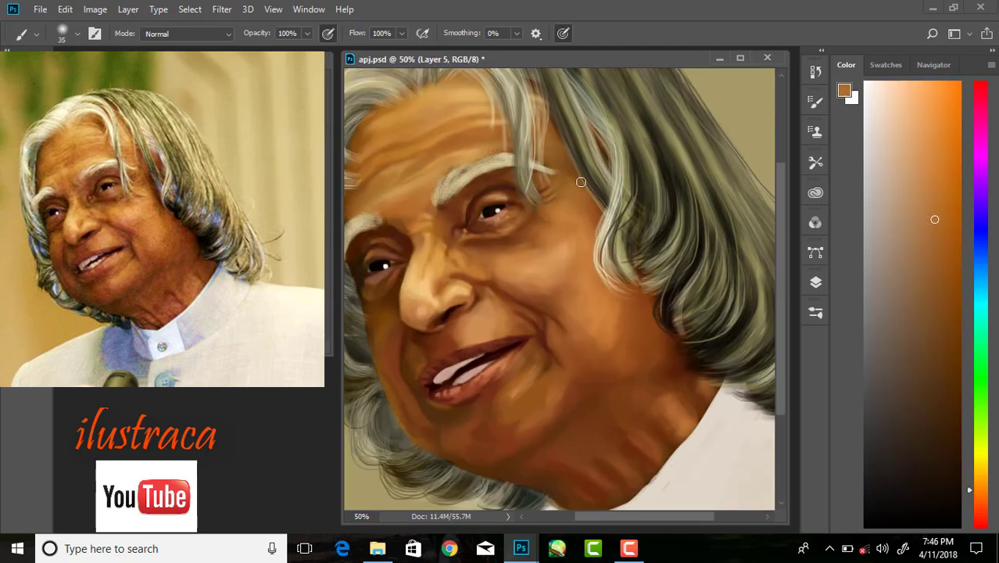
{"action": "key", "text": "ctrl+minus"}
{"action": "key", "text": "ctrl+plus"}
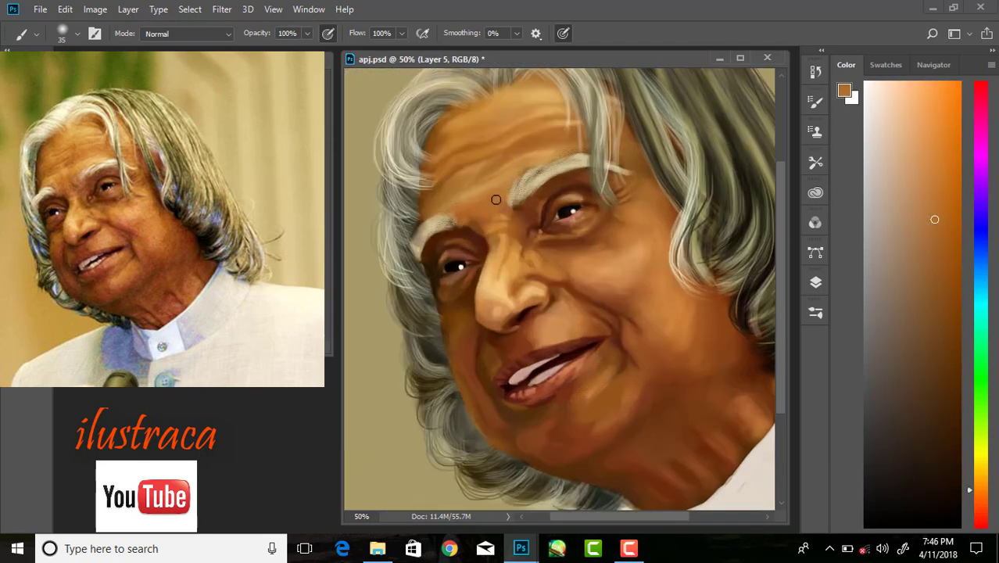
{"action": "left_click", "coordinate": [482, 214], "text": "alt"}
{"action": "key", "text": "ctrl+minus"}
{"action": "key", "text": "ctrl+plus"}
{"action": "key", "text": "ctrl+plus"}
- Paint the smile with a light pinkish tone for the teeth and near-black brown gaps
{"action": "key", "text": "F7"}
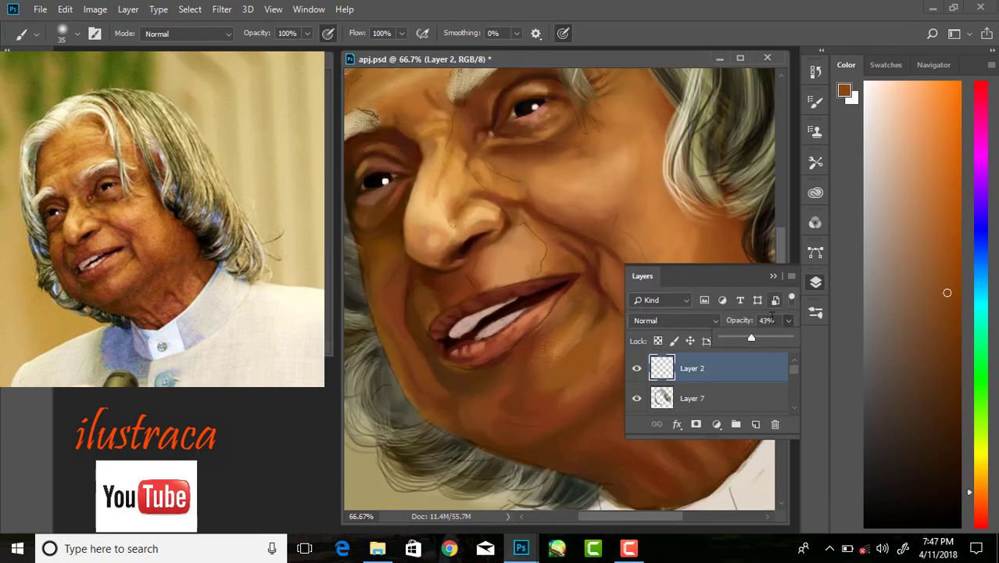
{"action": "key", "text": "F7"}
{"action": "left_click", "coordinate": [501, 307], "text": "alt"}
{"action": "key", "text": "bracketleft"}
{"action": "key", "text": "bracketleft"}
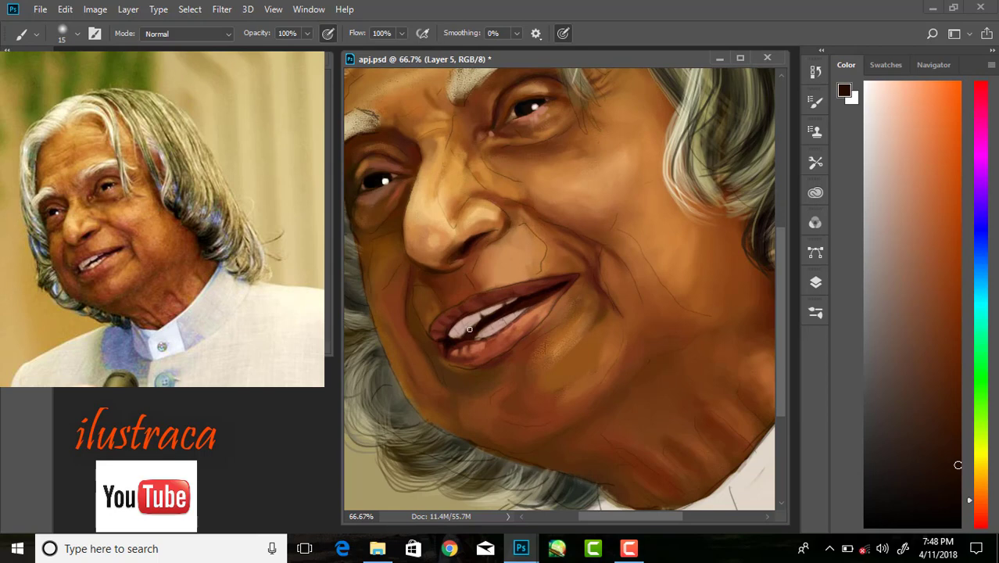
{"action": "left_click", "coordinate": [453, 335], "text": "alt"}
{"action": "left_click", "coordinate": [513, 303], "text": "alt"}
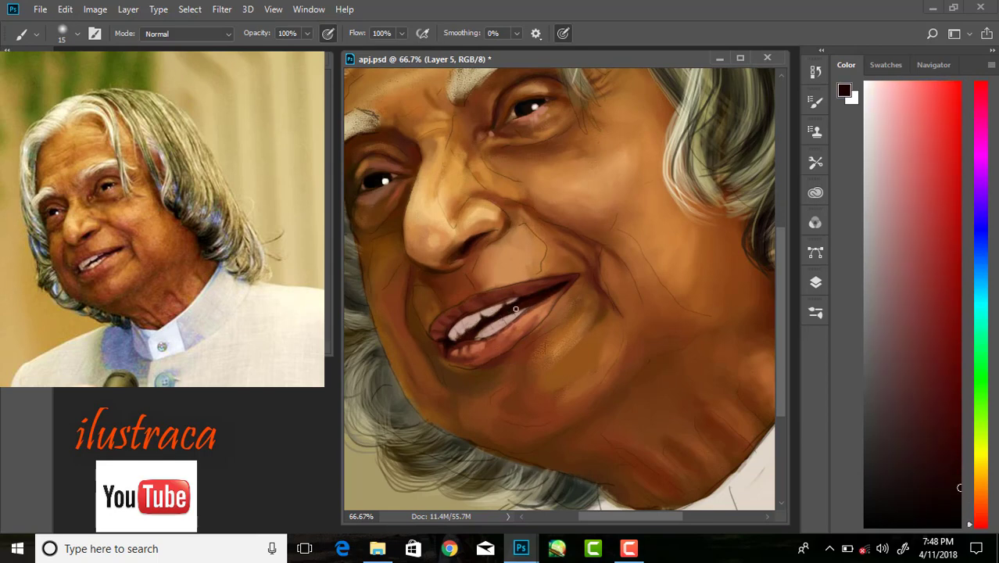
{"action": "left_click", "coordinate": [910, 293]}
- Hide the sketch layer and refine the mouth with lighter and darker browns
{"action": "left_click", "coordinate": [892, 226]}
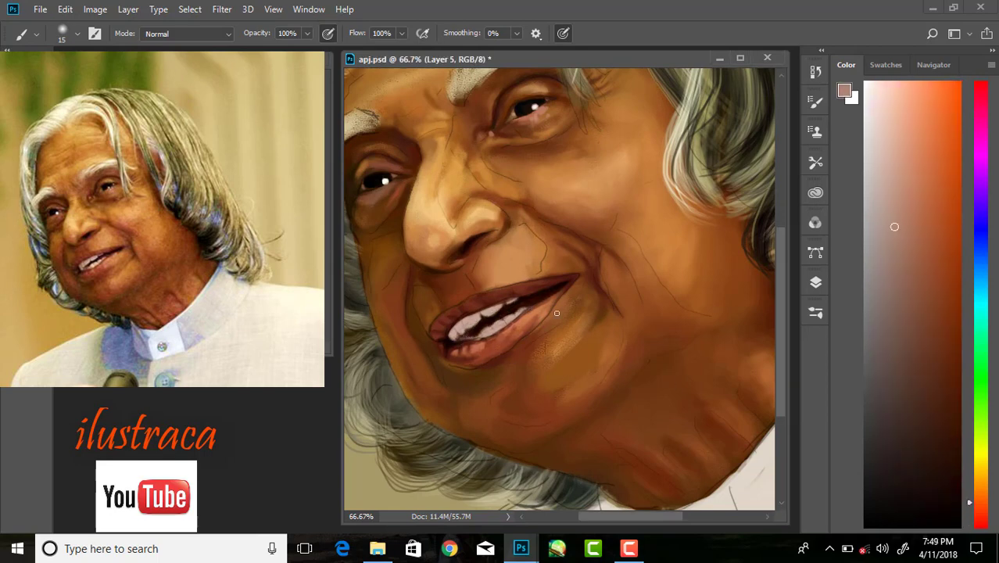
{"action": "left_click", "coordinate": [922, 342]}
{"action": "key", "text": "F7"}
{"action": "left_click", "coordinate": [497, 318], "text": "alt"}
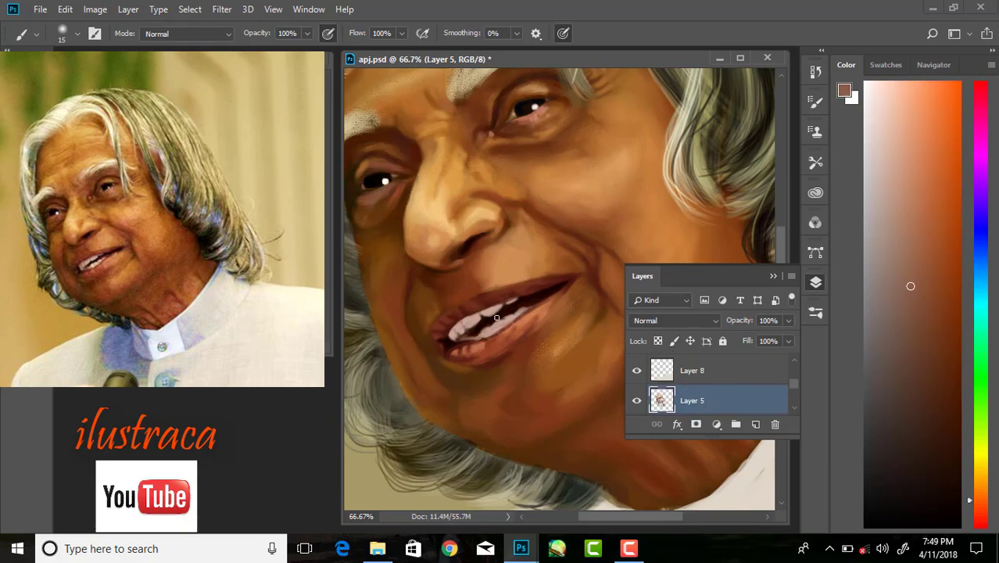
{"action": "left_click", "coordinate": [451, 328], "text": "alt"}
{"action": "scroll", "coordinate": [514, 312], "scroll_direction": "down", "scroll_amount": 3}
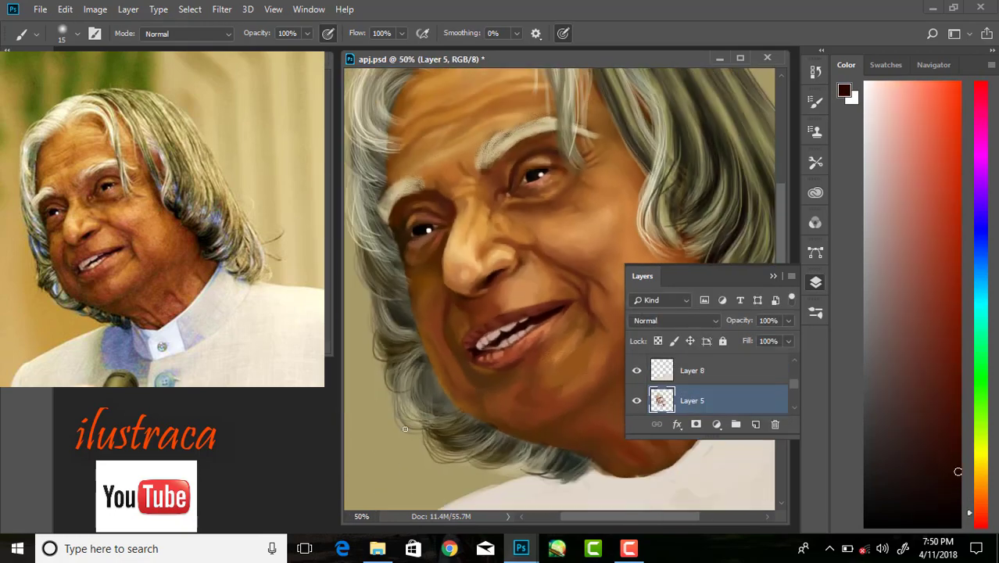
{"action": "key", "text": "F7"}
{"action": "left_click", "coordinate": [815, 282]}
- Add a new shirt layer and paint greyish-blue shadow strokes down the collar
{"action": "left_click", "coordinate": [790, 394]}
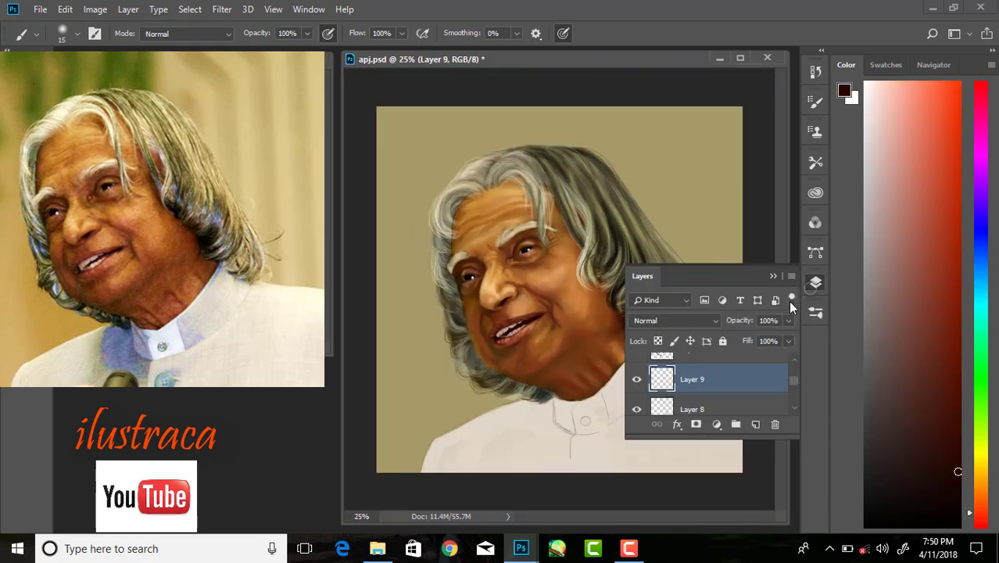
{"action": "key", "text": "F5"}
{"action": "left_click", "coordinate": [117, 344], "text": "alt"}
{"action": "mouse_move", "coordinate": [547, 402]}
{"action": "left_mouse_down"}
{"action": "mouse_move", "coordinate": [559, 457]}
{"action": "mouse_move", "coordinate": [570, 457]}
{"action": "left_mouse_up"}
{"action": "key", "text": "bracketright"}
{"action": "key", "text": "bracketright"}
{"action": "key", "text": "bracketright"}
{"action": "key", "text": "bracketleft"}
{"action": "key", "text": "bracketleft"}
{"action": "key", "text": "bracketleft"}
{"action": "left_click_drag", "start_coordinate": [604, 393], "coordinate": [613, 418]}
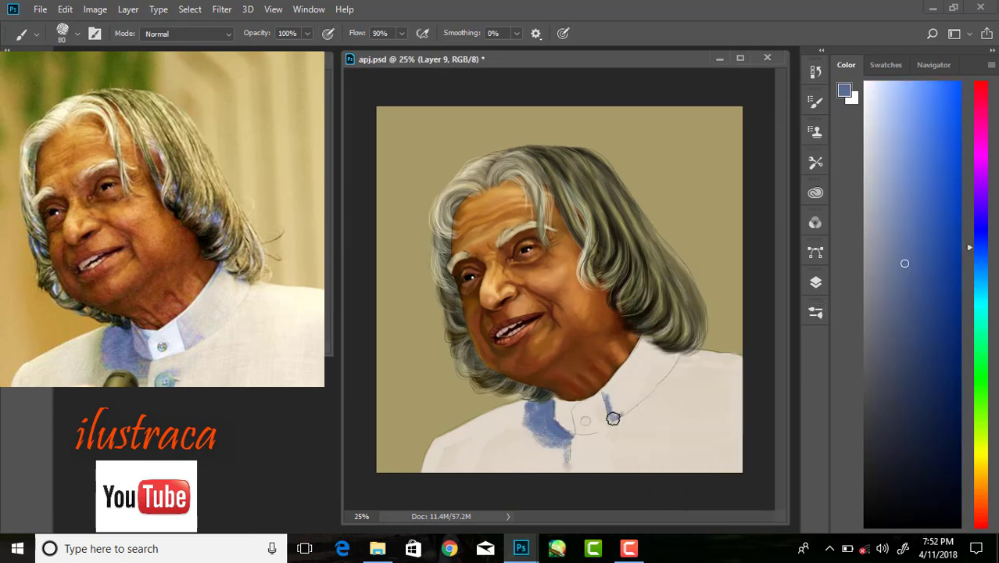
- Paint pale green and light lavender tones across the white shirt
{"action": "left_click", "coordinate": [520, 416], "text": "alt"}
{"action": "mouse_move", "coordinate": [520, 416]}
{"action": "left_mouse_down"}
{"action": "mouse_move", "coordinate": [682, 371]}
{"action": "mouse_move", "coordinate": [664, 428]}
{"action": "mouse_move", "coordinate": [469, 450]}
{"action": "left_mouse_up"}
{"action": "key", "text": "bracketright"}
{"action": "key", "text": "bracketright"}
{"action": "key", "text": "bracketright"}
{"action": "left_click", "coordinate": [552, 390], "text": "alt"}
{"action": "key", "text": "bracketleft"}
{"action": "key", "text": "bracketleft"}
{"action": "key", "text": "bracketleft"}
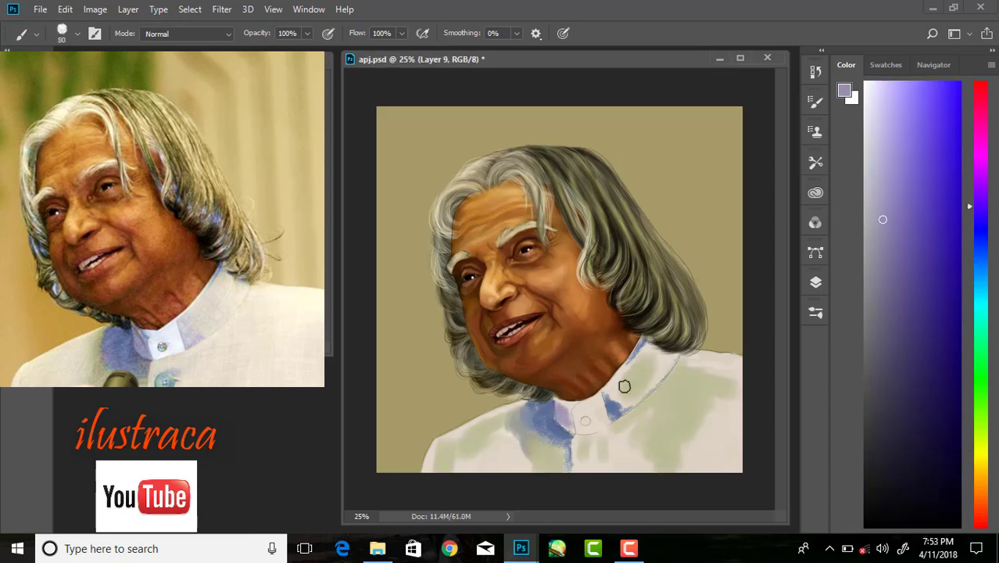
{"action": "key", "text": "F5"}
- Refine the shirt shading with light green-beige and off-white tones
{"action": "key", "text": "F5"}
{"action": "left_click", "coordinate": [698, 423], "text": "alt"}
{"action": "key", "text": "F7"}
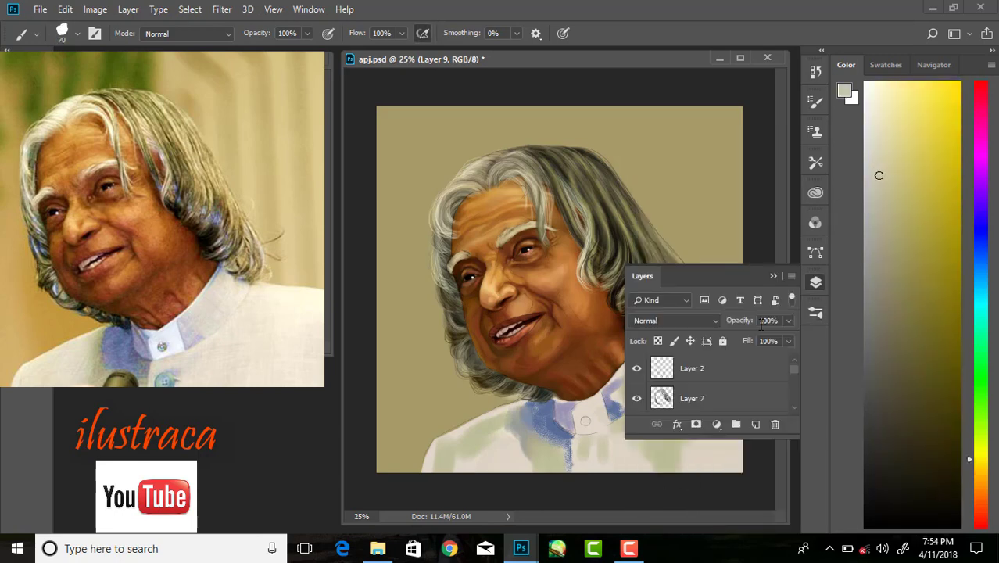
{"action": "key", "text": "F5"}
{"action": "key", "text": "F5"}
{"action": "key", "text": "bracketright"}
{"action": "key", "text": "bracketright"}
{"action": "key", "text": "bracketright"}
{"action": "left_click", "coordinate": [705, 437], "text": "alt"}
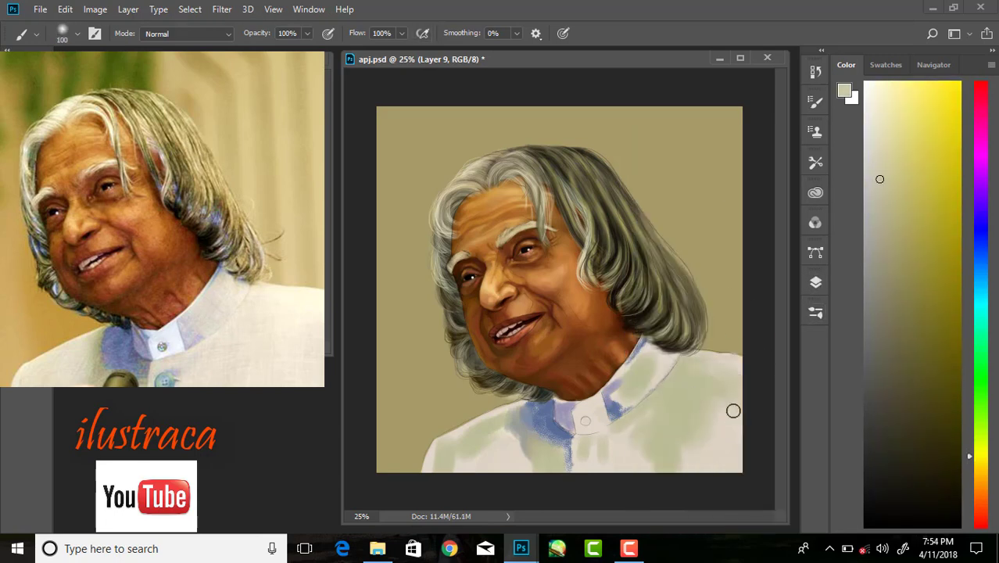
{"action": "key", "text": "bracketleft"}
{"action": "key", "text": "bracketleft"}
{"action": "key", "text": "bracketleft"}
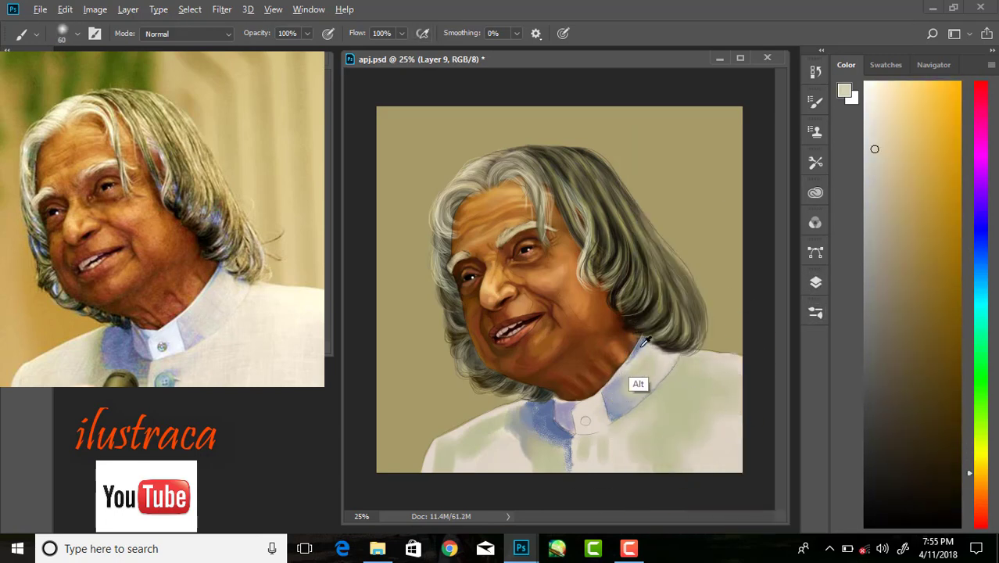
{"action": "left_click", "coordinate": [675, 357], "text": "alt"}
- Sample blue-grey from the shirt, switch to light off-white and zoom into the collar
{"action": "left_click", "coordinate": [539, 455], "text": "alt"}
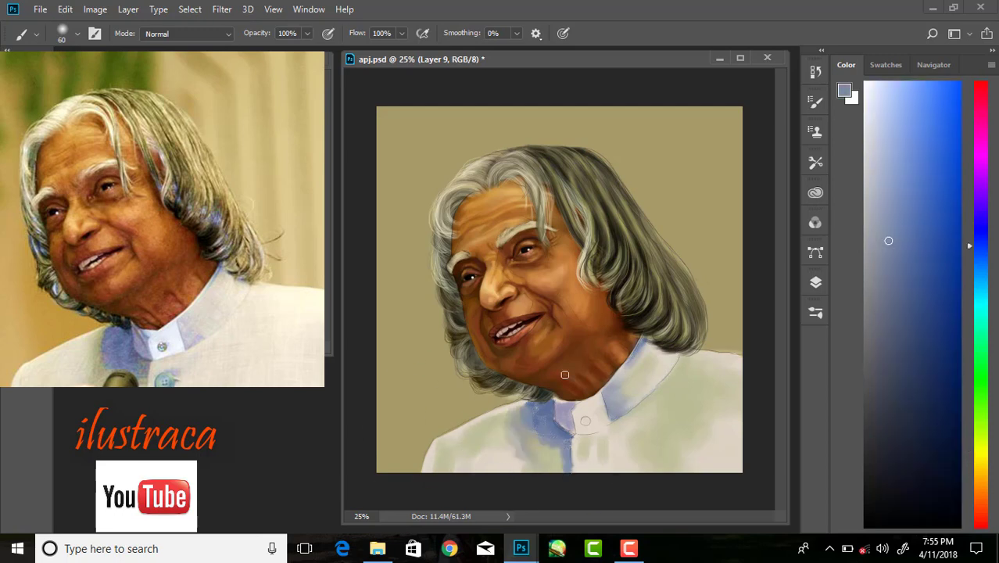
{"action": "left_click", "coordinate": [575, 454], "text": "alt"}
{"action": "left_click", "coordinate": [563, 462], "text": "alt"}
{"action": "key", "text": "F7"}
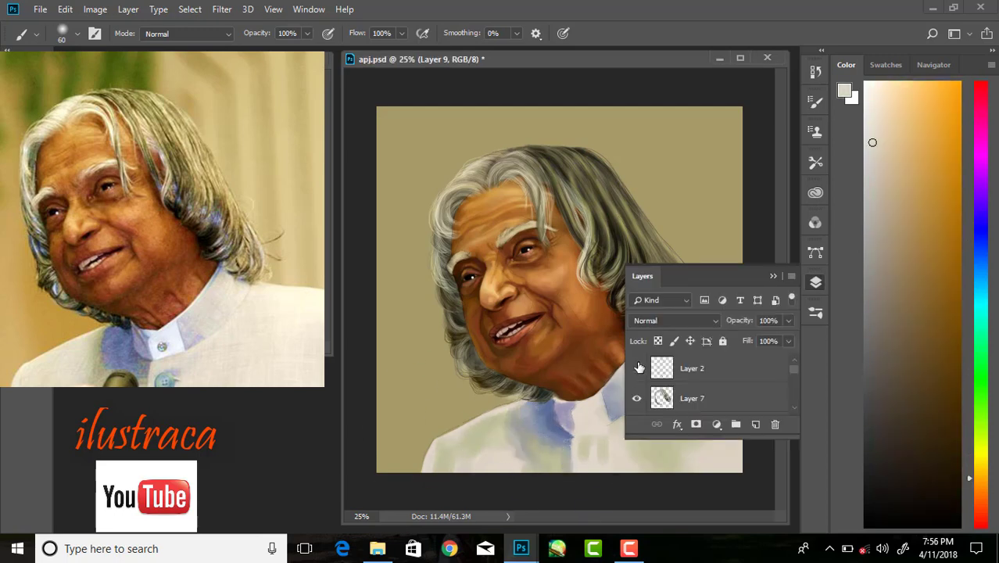
{"action": "key", "text": "F7"}
{"action": "key", "text": "ctrl+plus"}
{"action": "key", "text": "F5"}
- Paint a blue stroke along the collar and dab a darker blue button with a 9 px brush
{"action": "left_click", "coordinate": [563, 391], "text": "alt"}
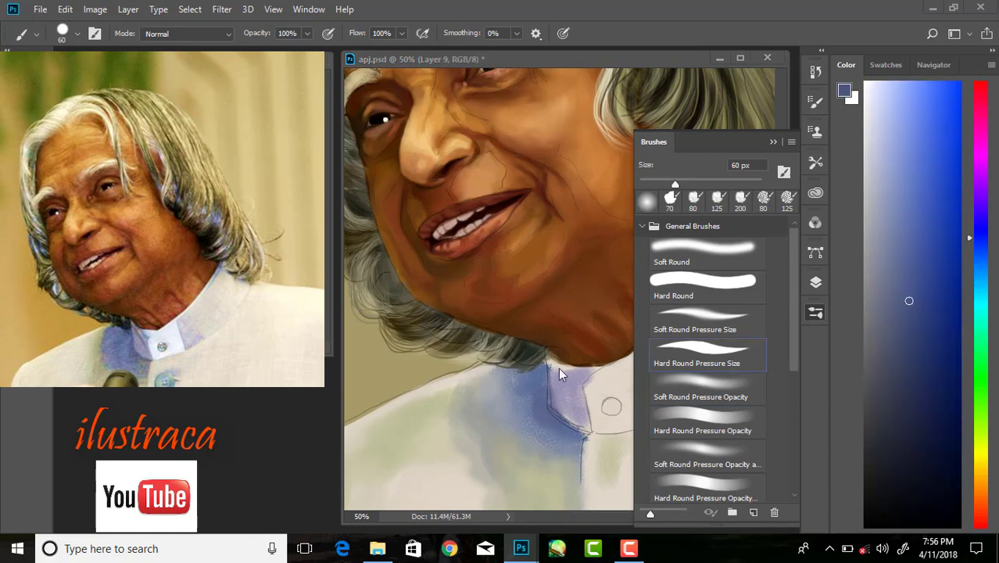
{"action": "left_click_drag", "start_coordinate": [543, 367], "coordinate": [550, 434]}
{"action": "left_click", "coordinate": [567, 413], "text": "alt"}
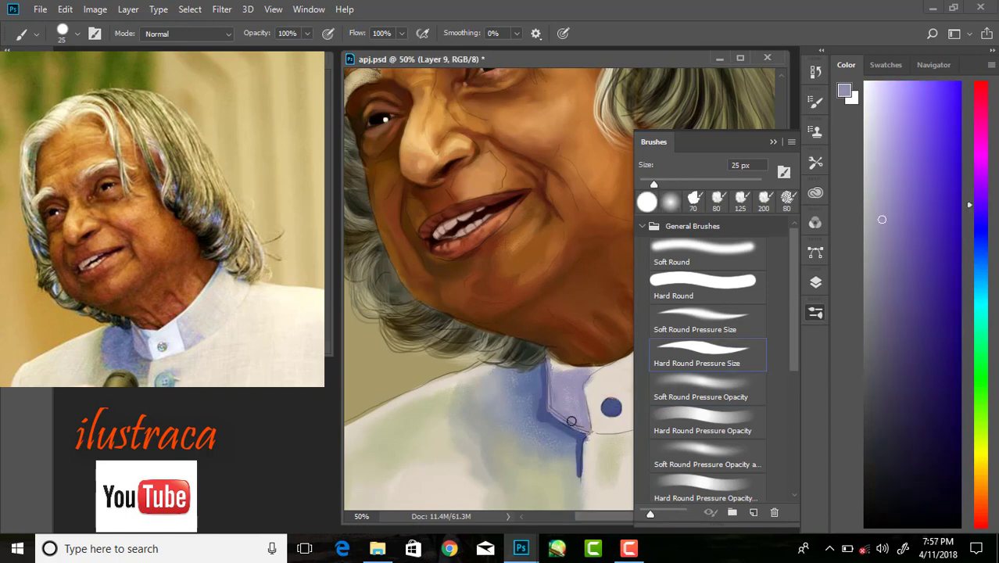
{"action": "left_click", "coordinate": [541, 381], "text": "alt"}
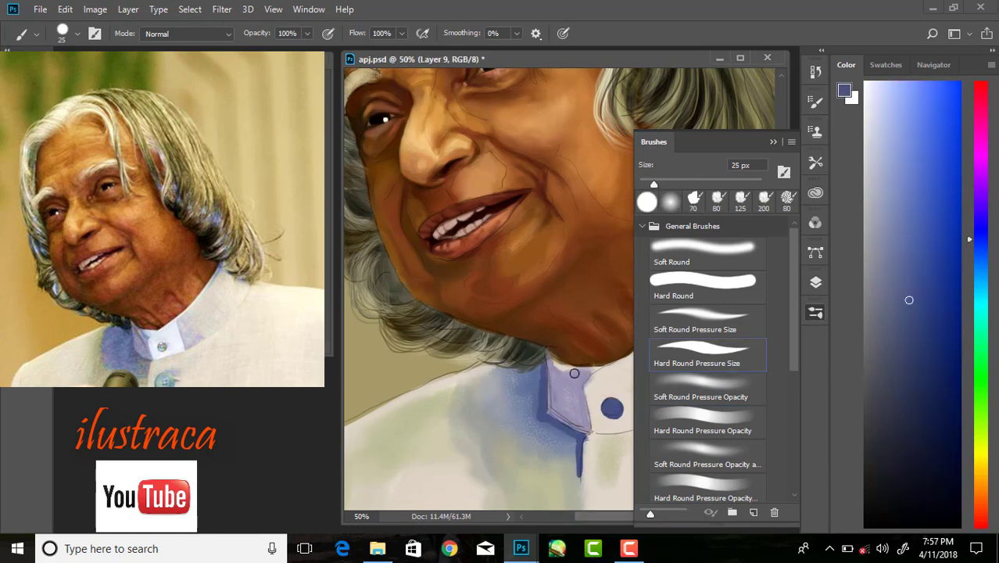
{"action": "key", "text": "bracketleft"}
{"action": "key", "text": "bracketleft"}
{"action": "key", "text": "bracketleft"}
{"action": "left_click", "coordinate": [617, 372], "text": "alt"}
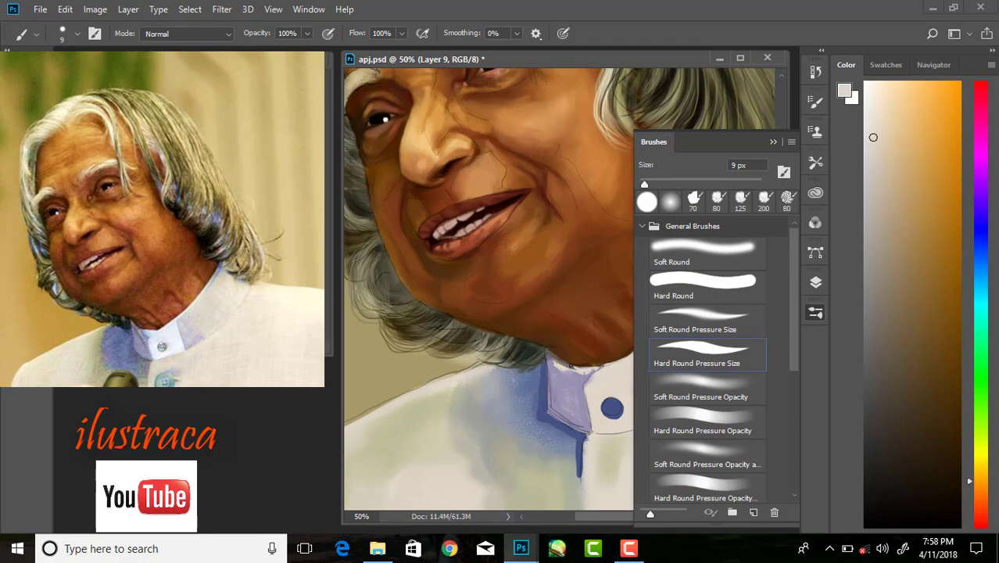
{"action": "left_click", "coordinate": [557, 370], "text": "alt"}
- Shade the collar with light grey and greenish grey, then choose a larger brush
{"action": "left_click_drag", "start_coordinate": [559, 376], "coordinate": [520, 391]}
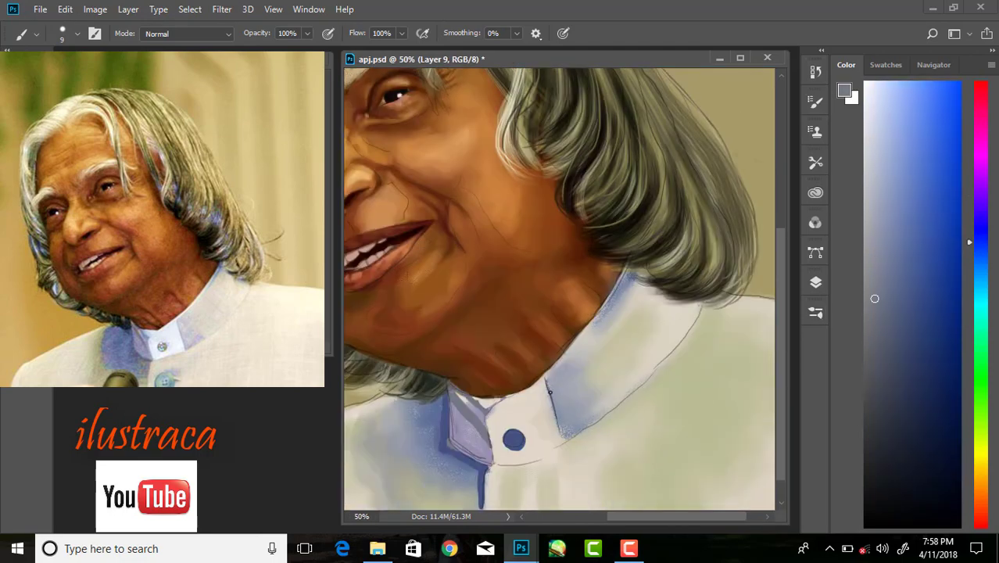
{"action": "left_click", "coordinate": [518, 393], "text": "alt"}
{"action": "left_click", "coordinate": [498, 470], "text": "alt"}
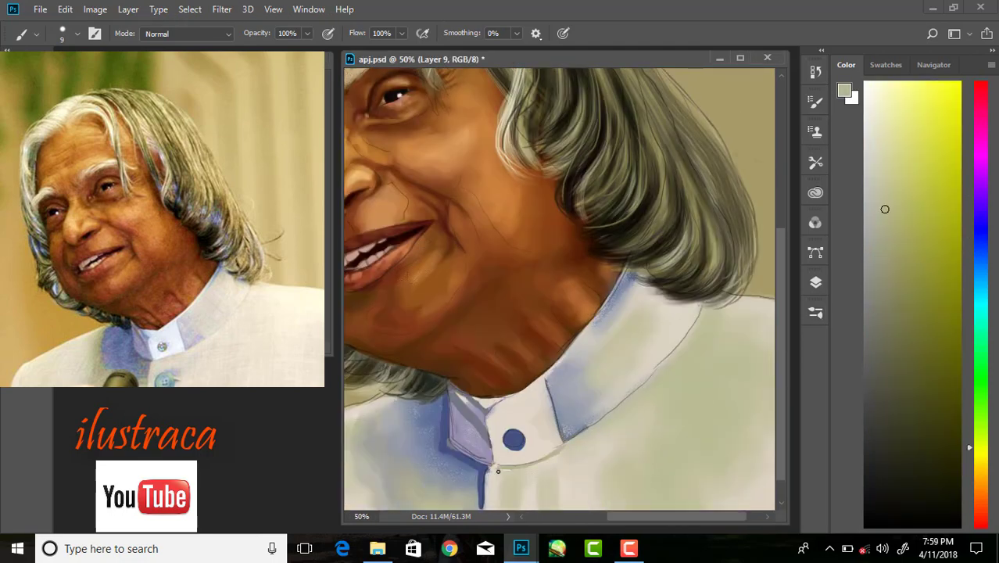
{"action": "key", "text": "ctrl+minus"}
{"action": "key", "text": "ctrl+minus"}
{"action": "right_click", "coordinate": [605, 277]}
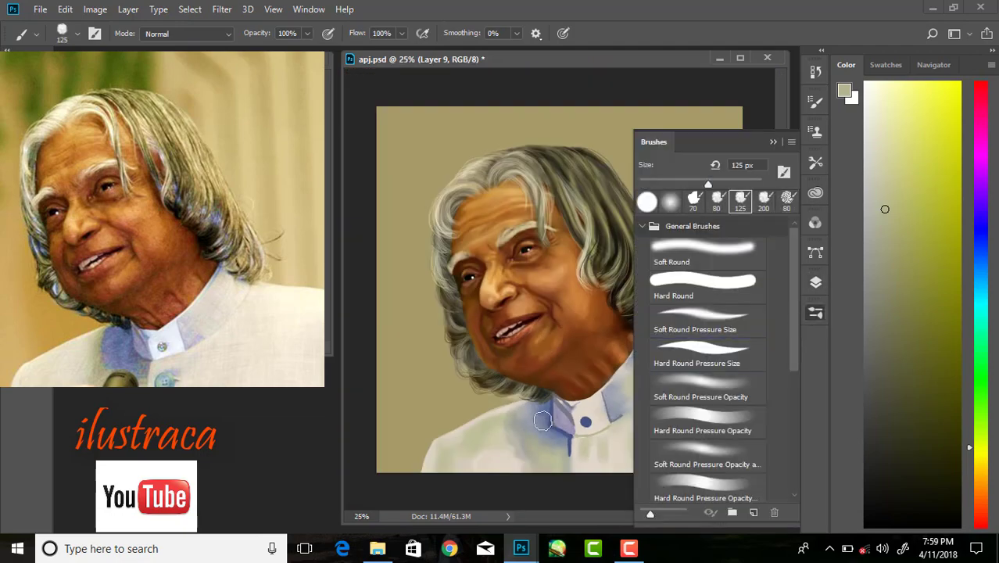
{"action": "left_click", "coordinate": [648, 223]}
{"action": "left_click", "coordinate": [659, 251]}
{"action": "double_click", "coordinate": [691, 286]}
- Define the collar edges with blue, light grey and near-black olive tones
{"action": "scroll", "coordinate": [560, 383], "scroll_direction": "up", "scroll_amount": 2, "text": "alt"}
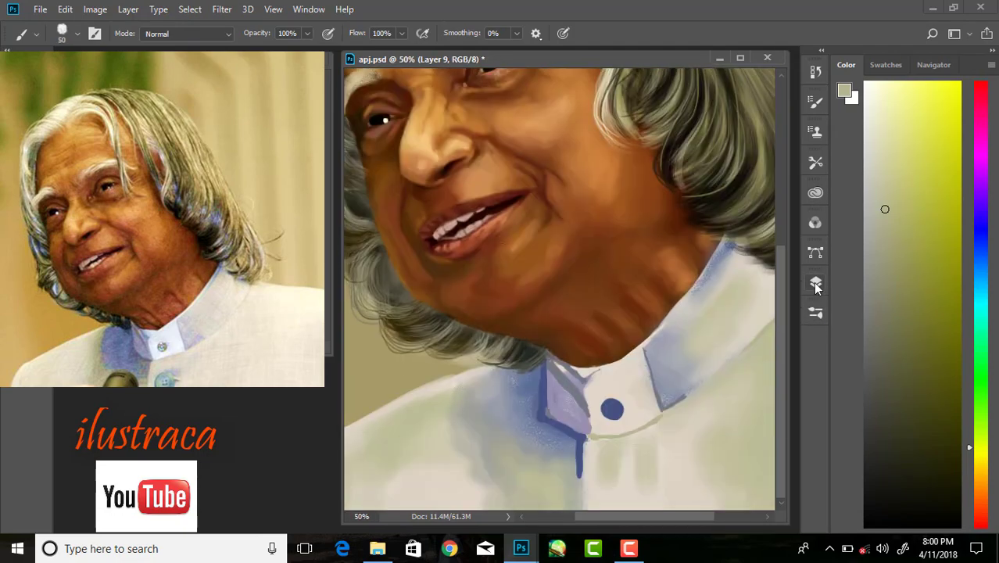
{"action": "left_click", "coordinate": [538, 402], "text": "alt"}
{"action": "left_click", "coordinate": [593, 414], "text": "alt"}
{"action": "left_click", "coordinate": [667, 365], "text": "alt"}
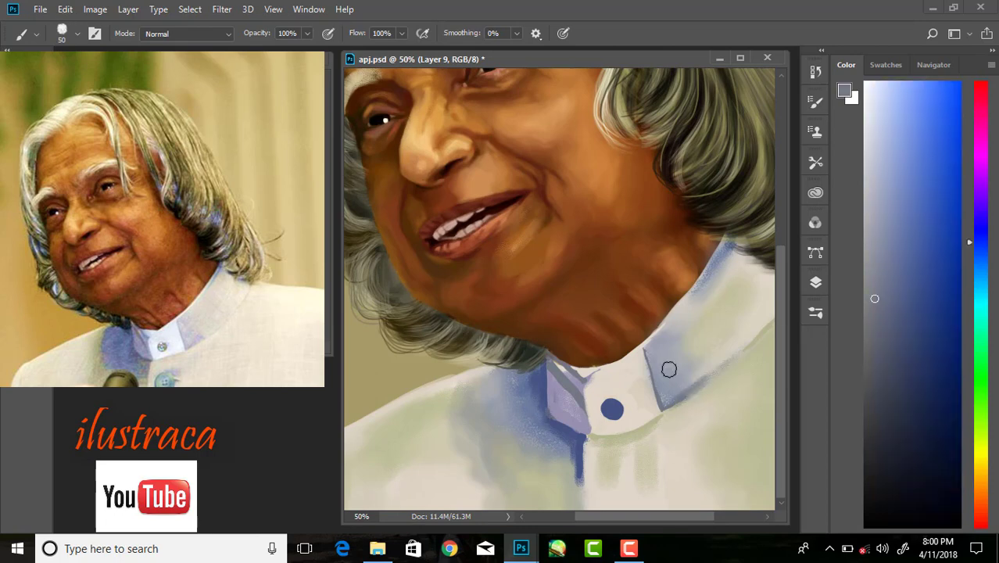
{"action": "left_click", "coordinate": [545, 373], "text": "alt"}
{"action": "scroll", "coordinate": [552, 428], "scroll_direction": "down", "scroll_amount": 1, "text": "alt"}
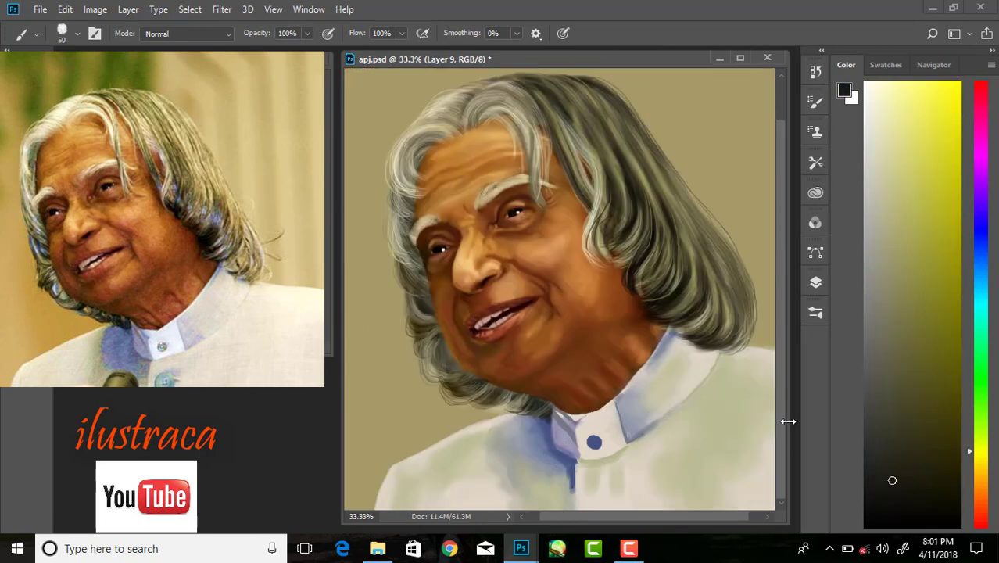
- Blend the shirt shading with sampled collar blue, light grey, near-white and light blue-grey
{"action": "left_click", "coordinate": [552, 428], "text": "alt"}
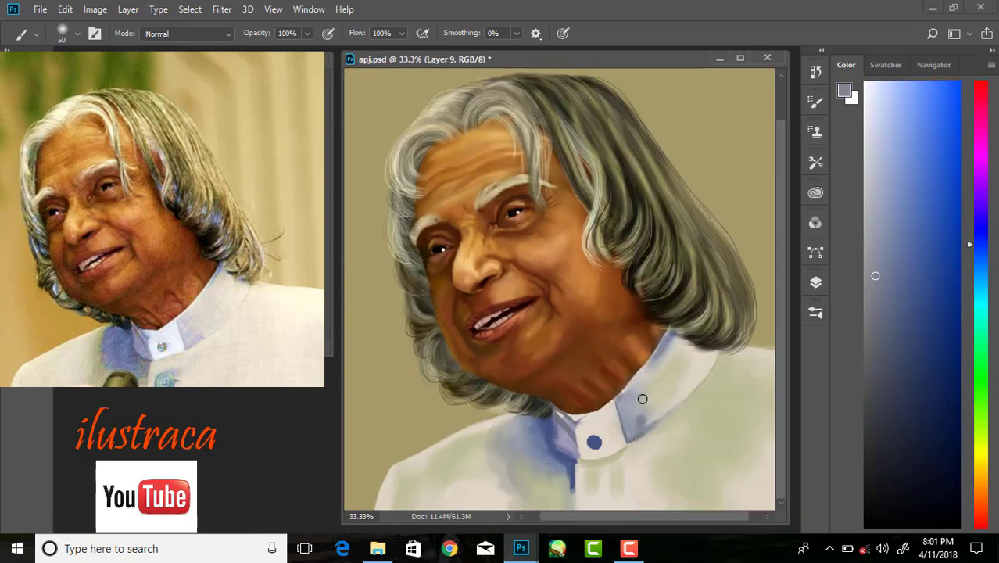
{"action": "left_click", "coordinate": [643, 408], "text": "alt"}
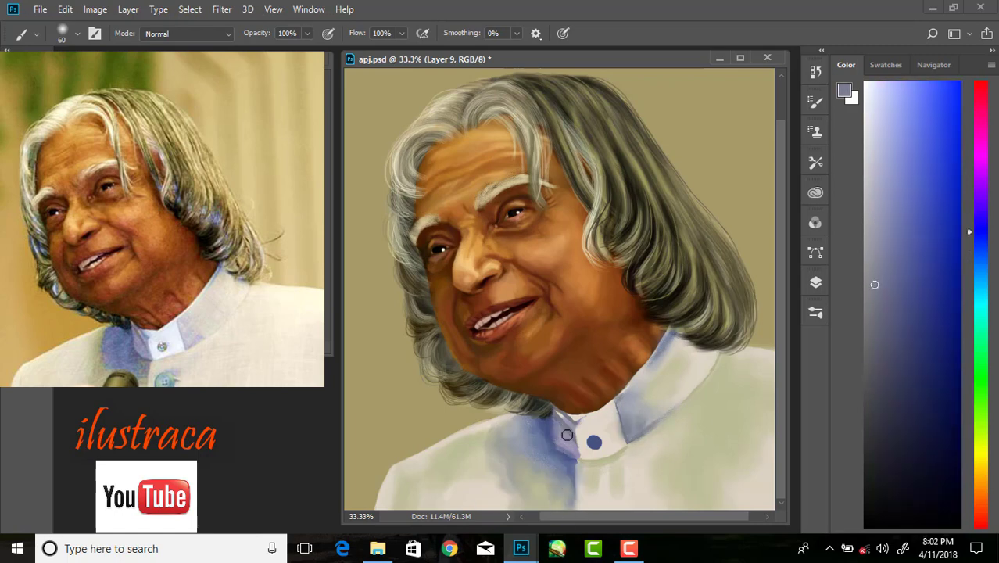
{"action": "left_click", "coordinate": [582, 470], "text": "alt"}
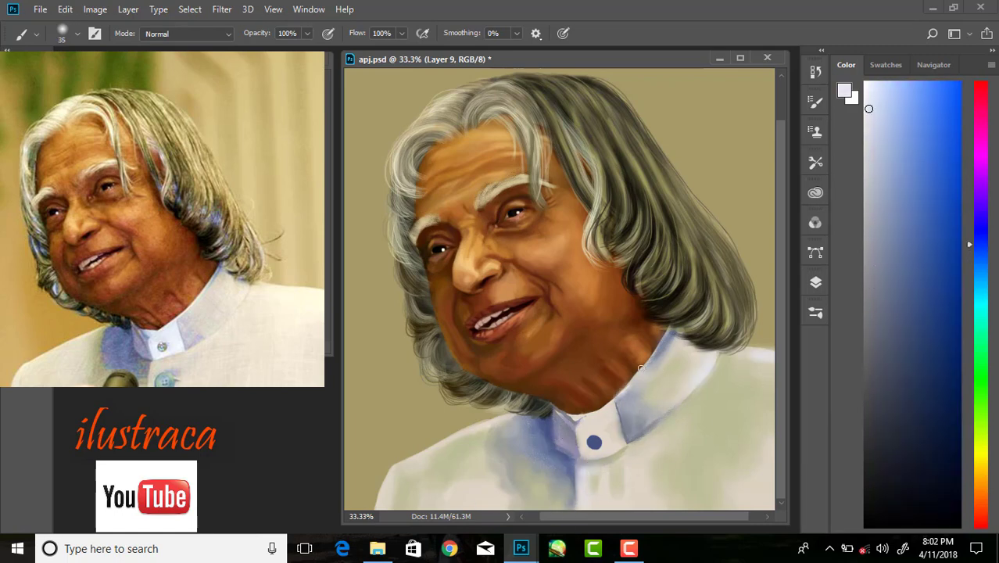
{"action": "key", "text": "ctrl+minus"}
{"action": "key", "text": "ctrl+minus"}
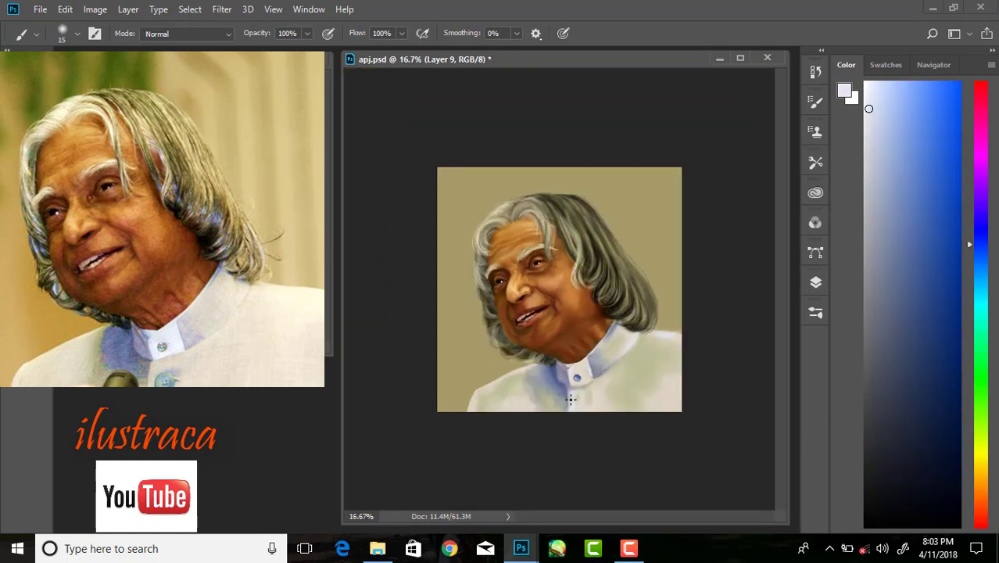
{"action": "key", "text": "ctrl+plus"}
{"action": "left_click", "coordinate": [887, 246]}
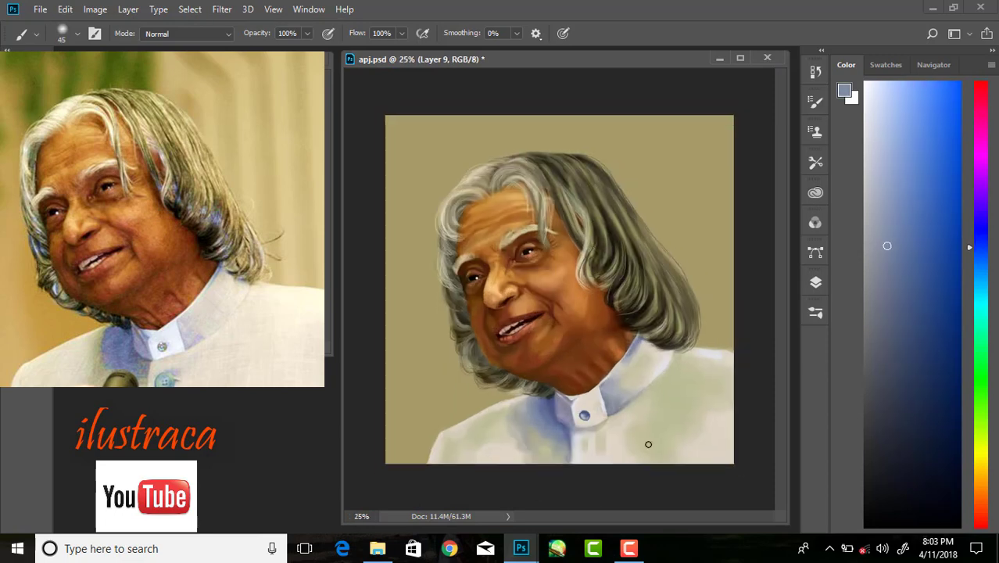
{"action": "key", "text": "ctrl+minus"}
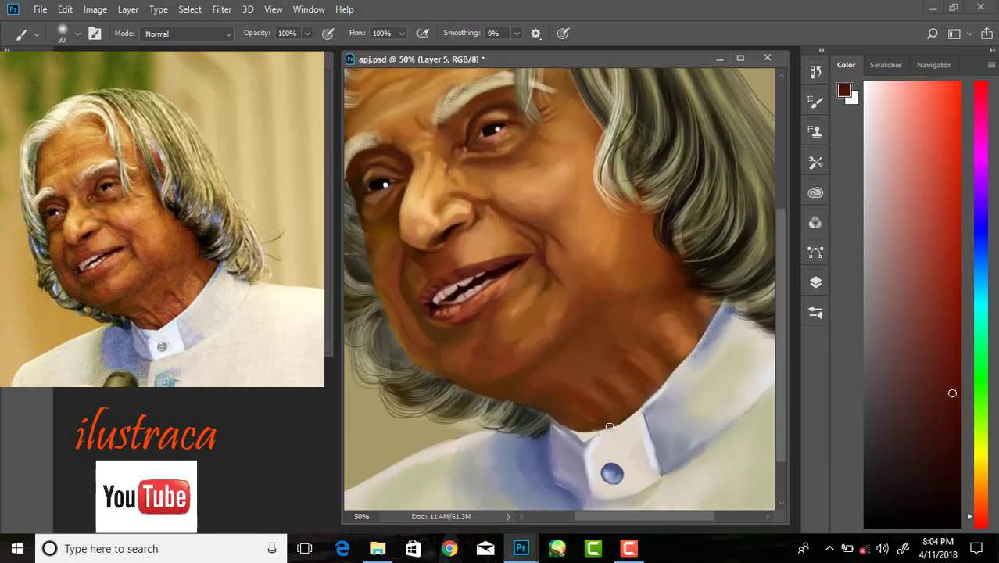
- Show the brush presets for forehead texture and zoom out to review the whole painting
{"action": "key", "text": "ctrl+minus"}
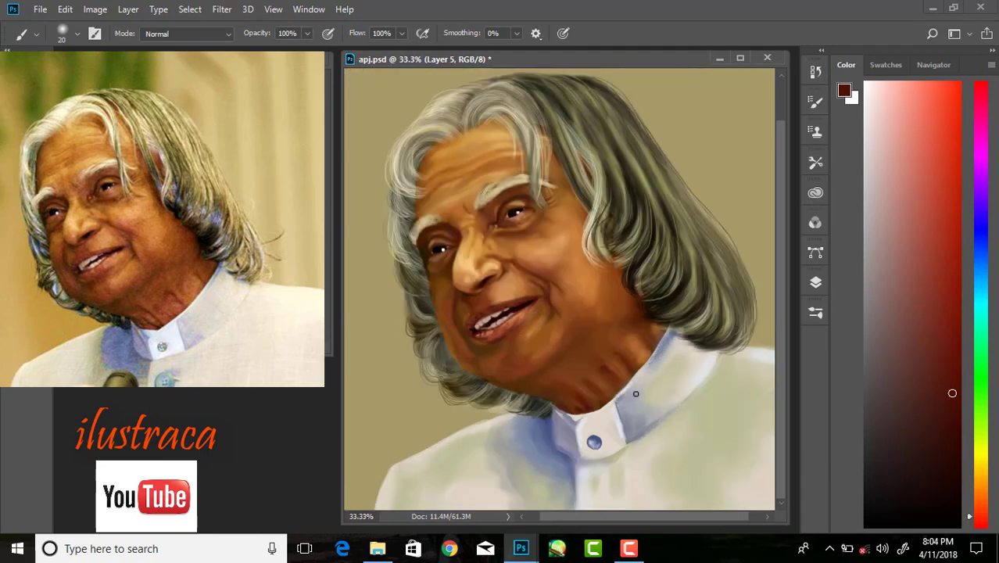
{"action": "key", "text": "ctrl+minus"}
{"action": "key", "text": "F5"}
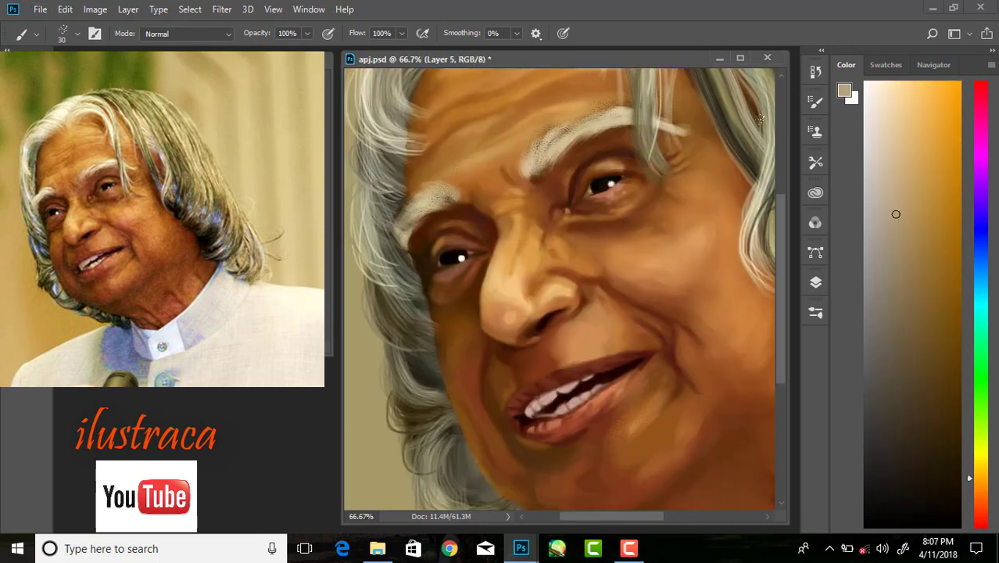
{"action": "key", "text": "ctrl+minus"}
{"action": "key", "text": "ctrl+minus"}
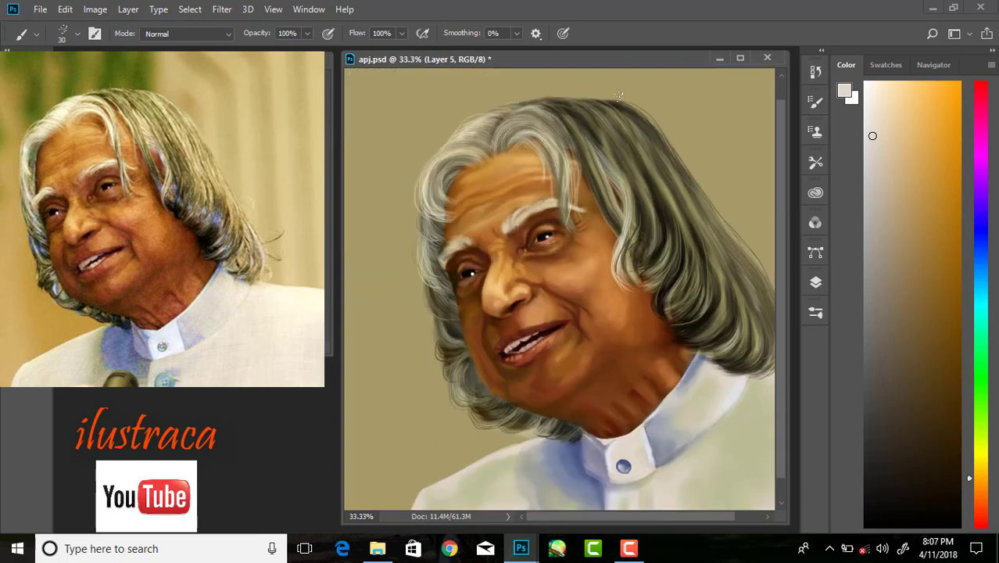
{"action": "key", "text": "ctrl+minus"}
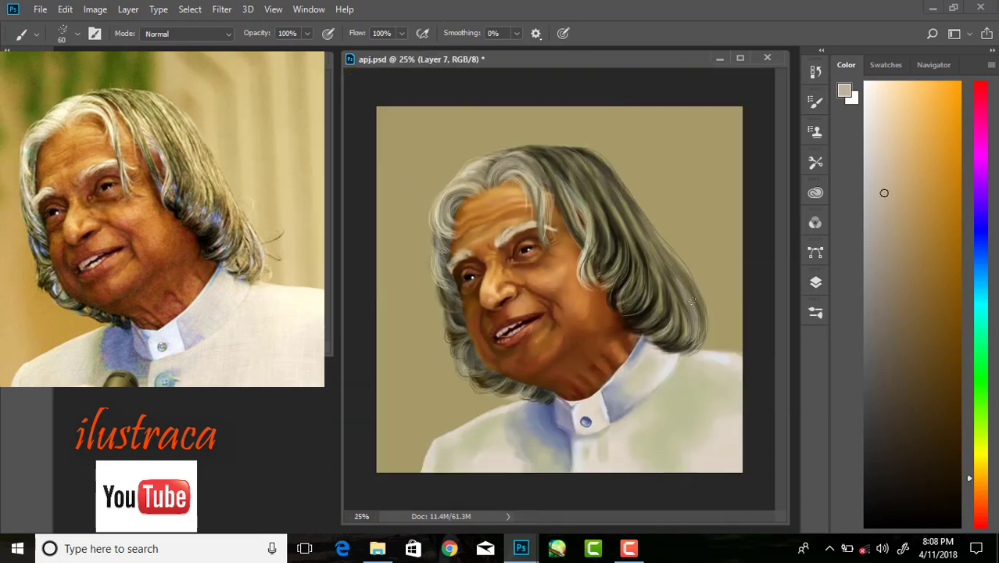